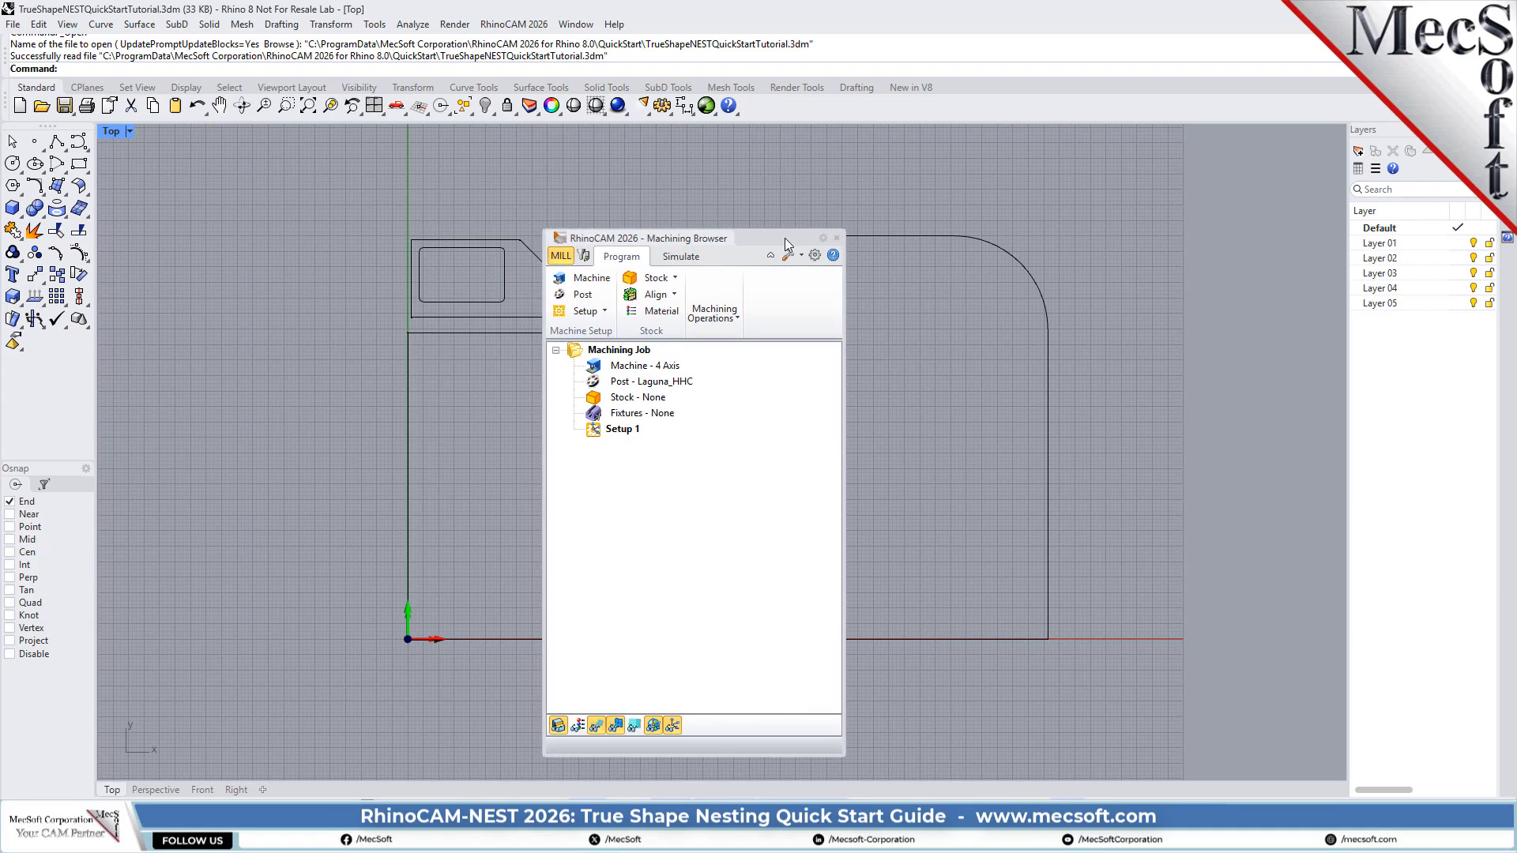
- Close the Machining Browser and load the RhinoCAM NEST module
click(836, 238)
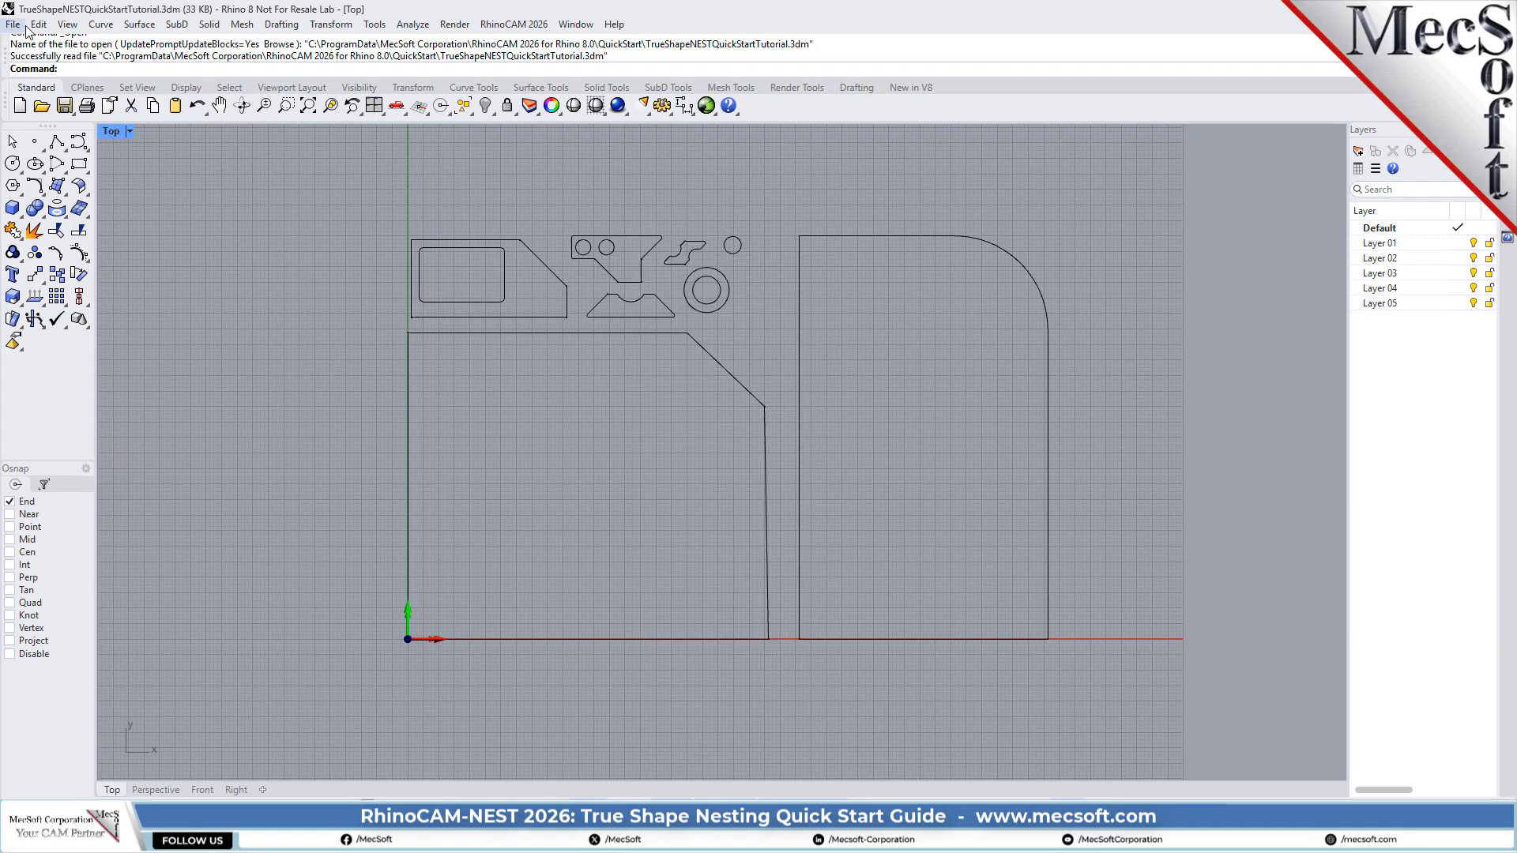
click(551, 27)
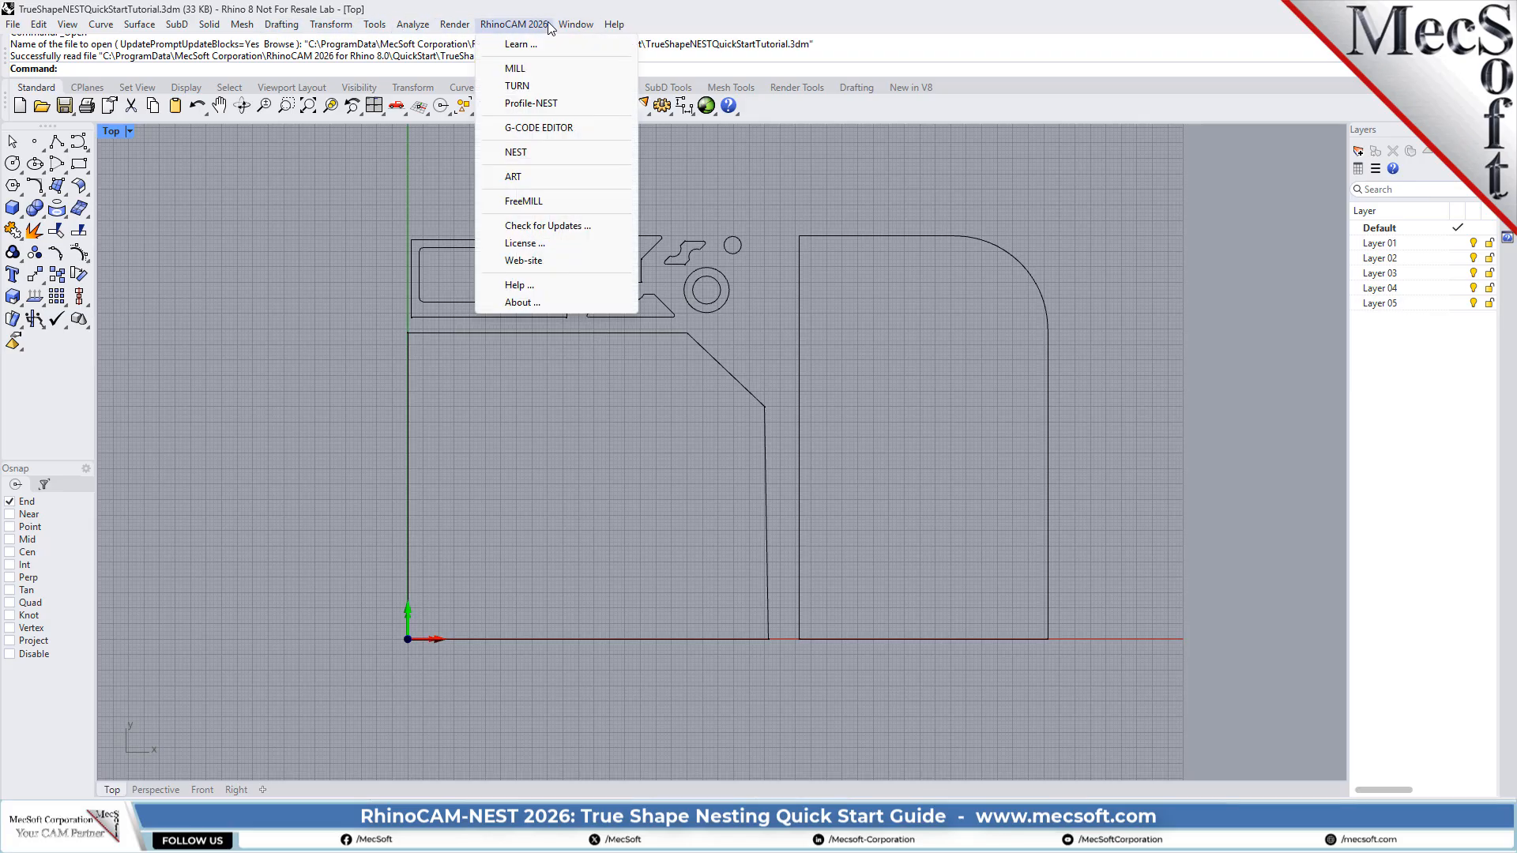
click(559, 150)
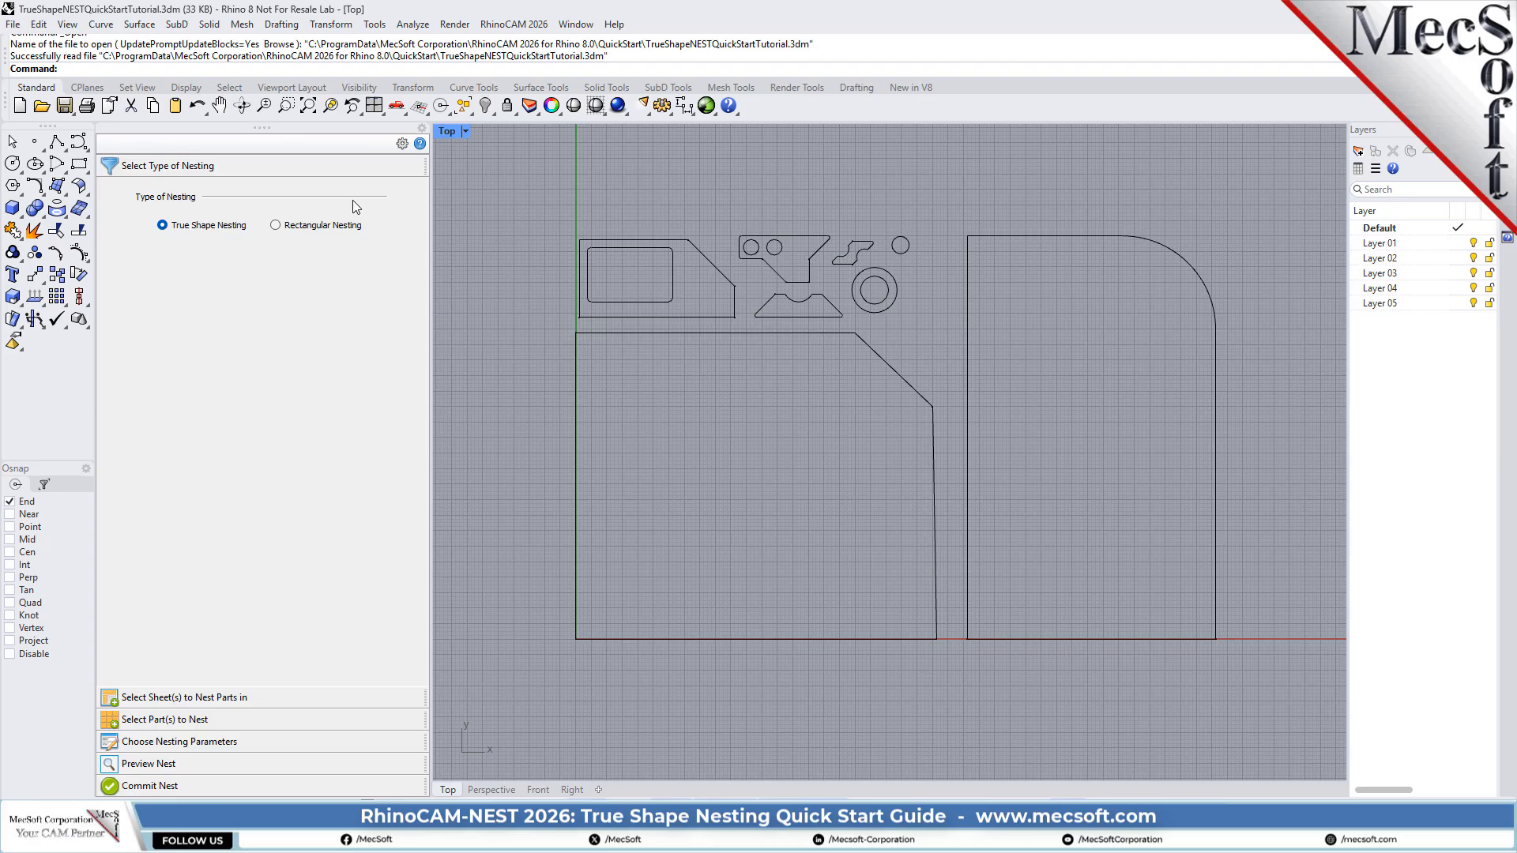
- Look through the nesting stages for sheets, parts, parameters, preview and commit, and return to the type-of-nesting stage
click(229, 698)
click(230, 722)
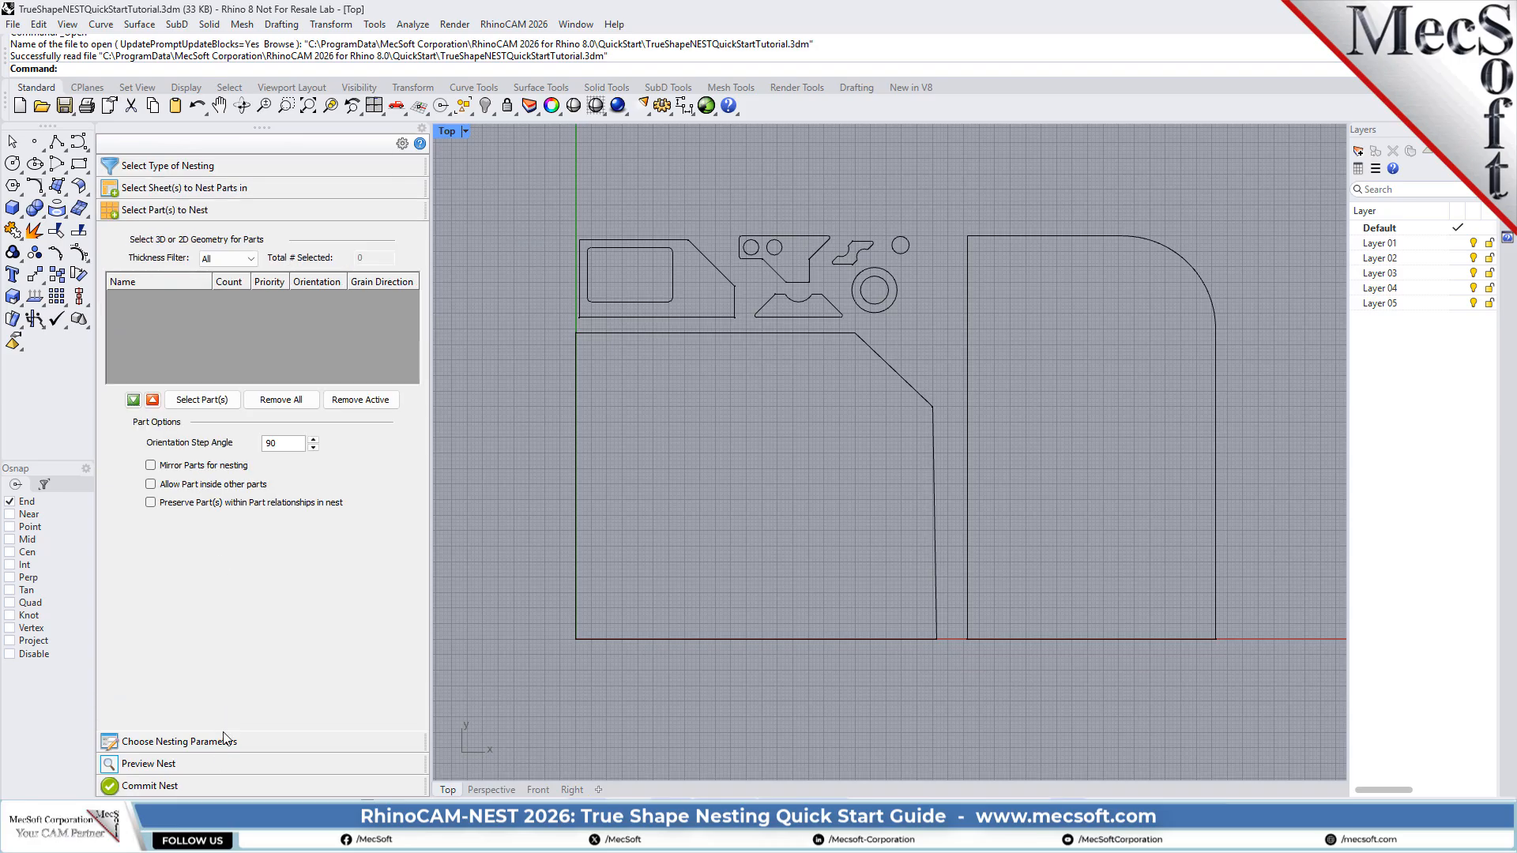
click(222, 742)
click(204, 762)
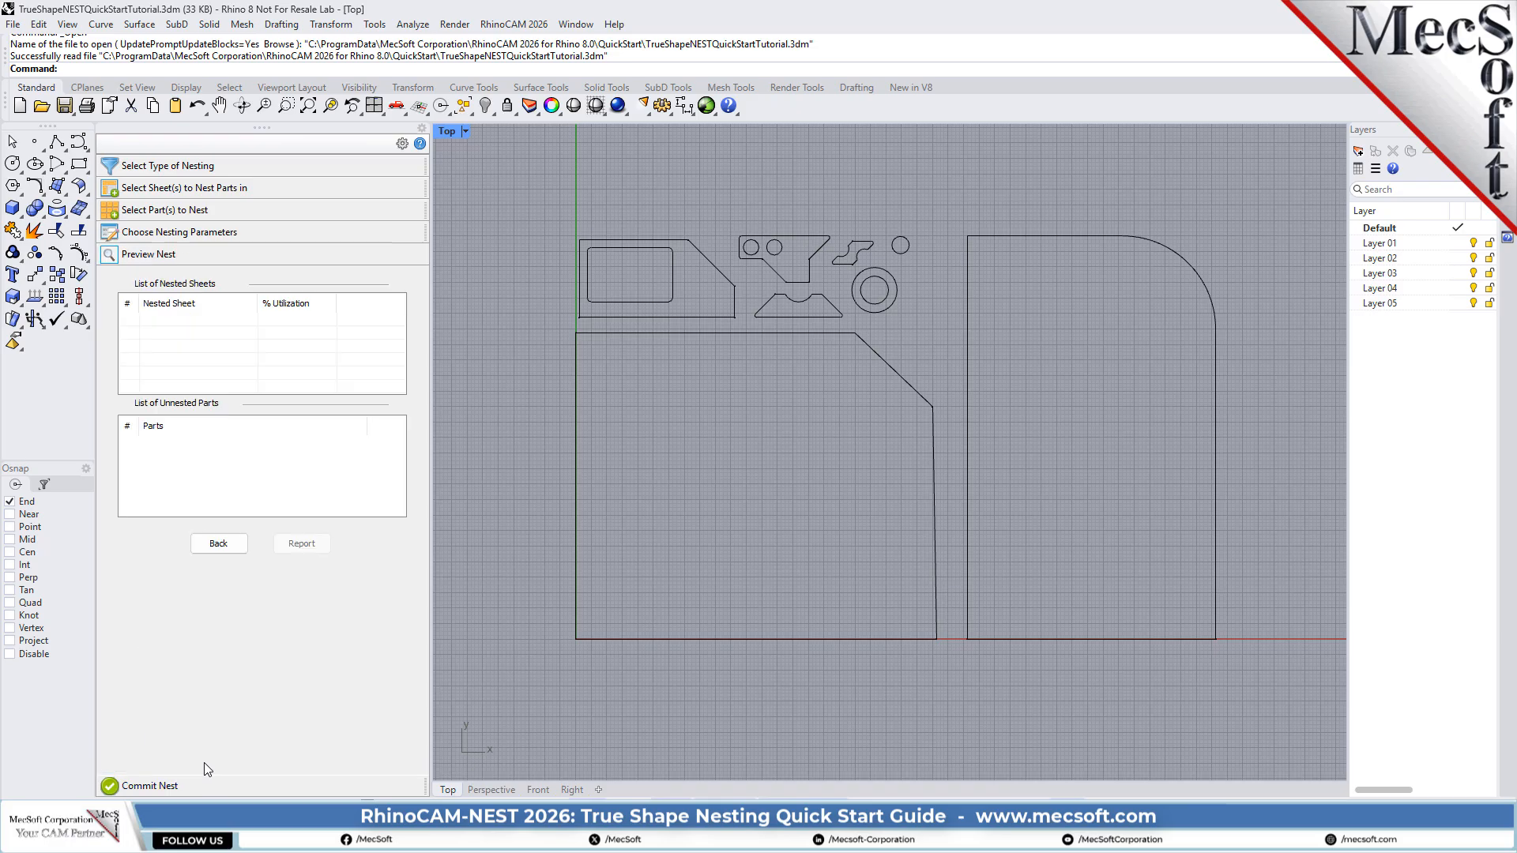
click(201, 785)
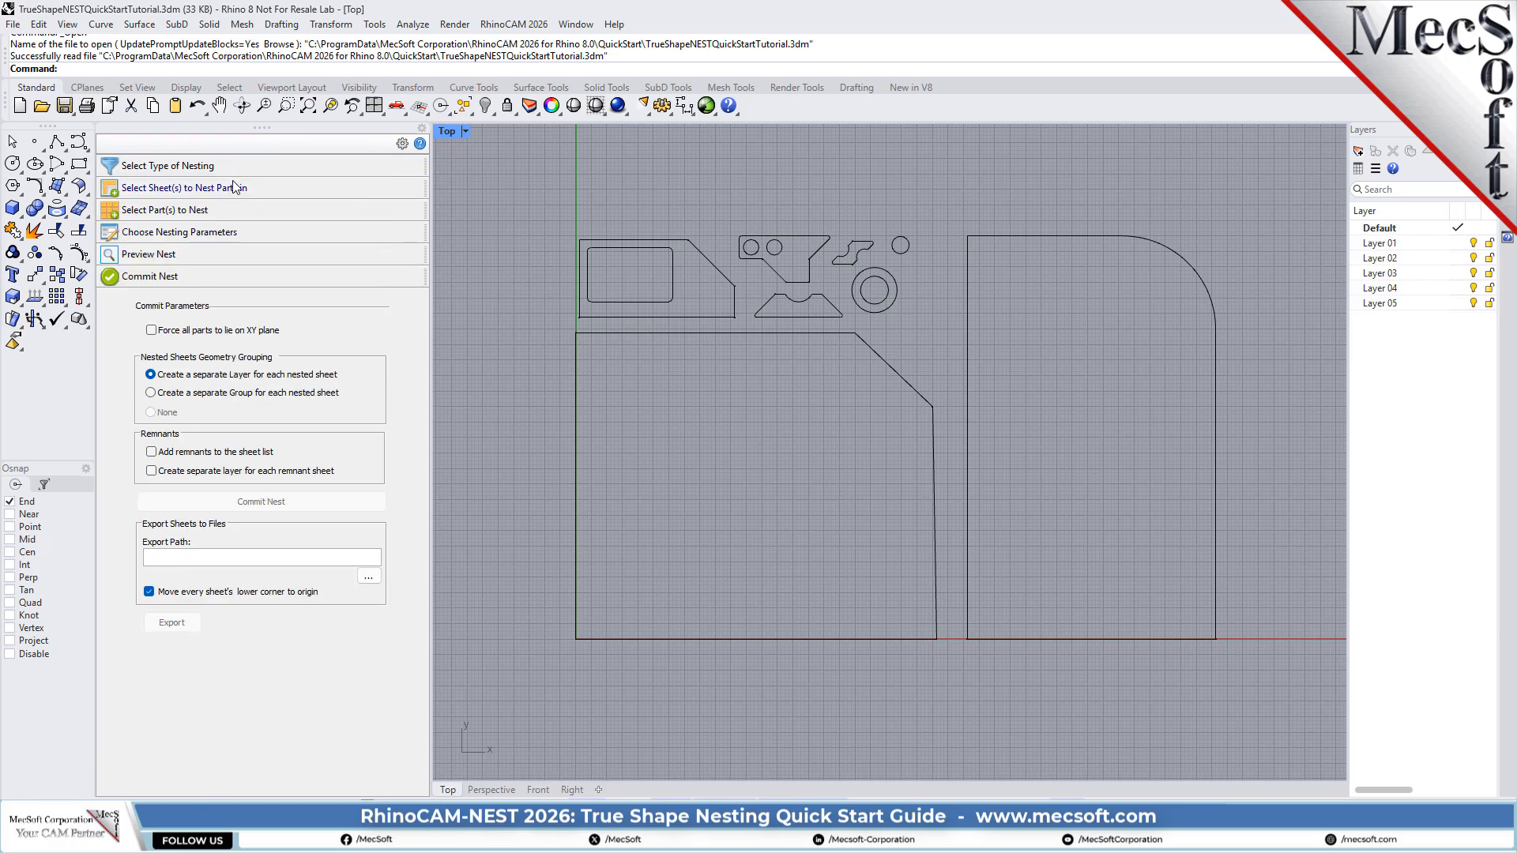
drag(432, 381, 429, 423)
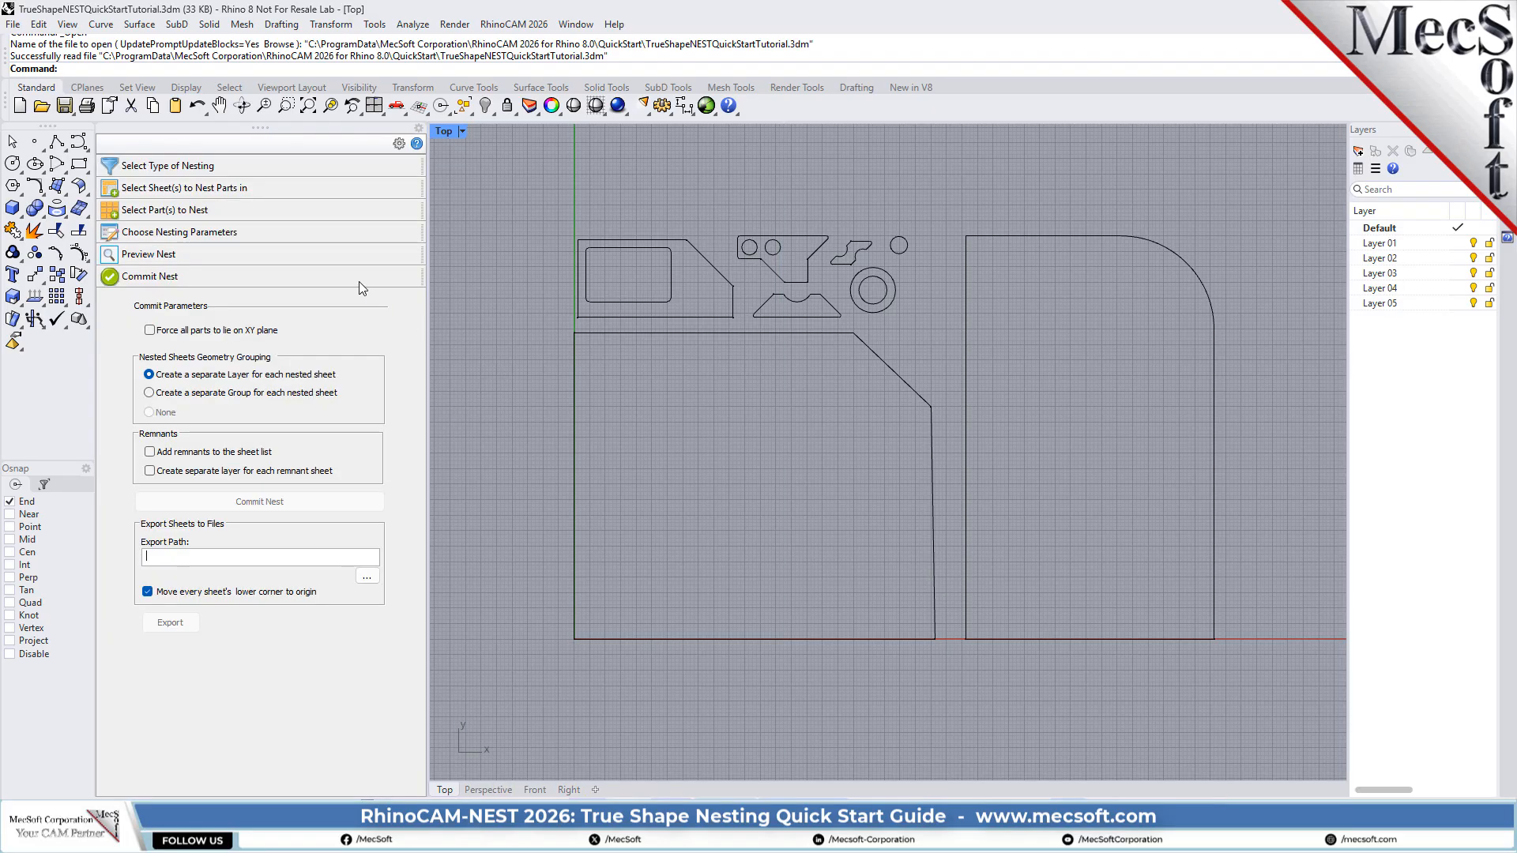
click(272, 166)
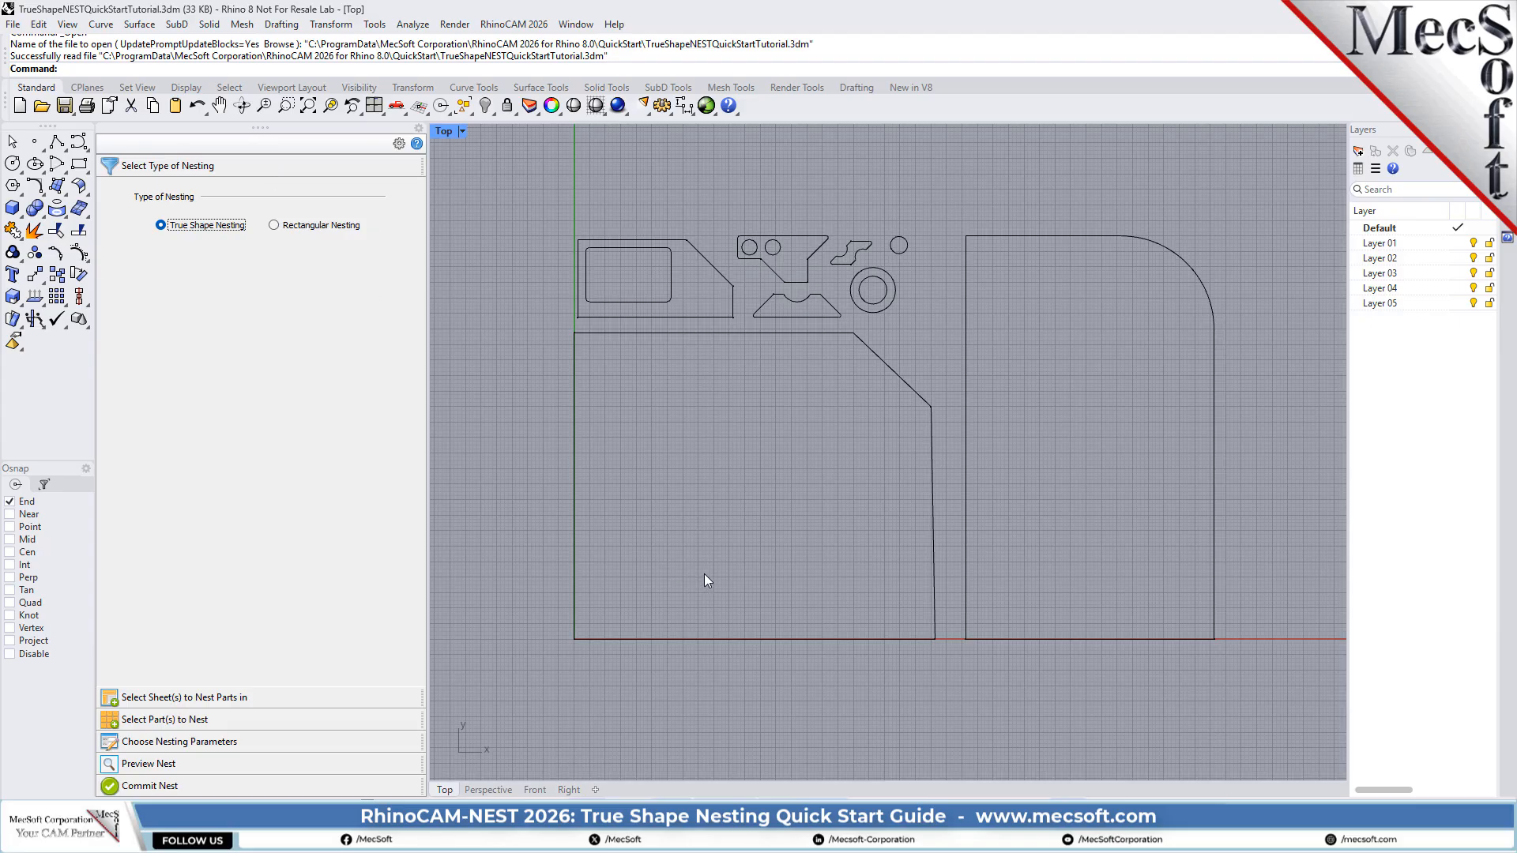
click(42, 107)
click(62, 128)
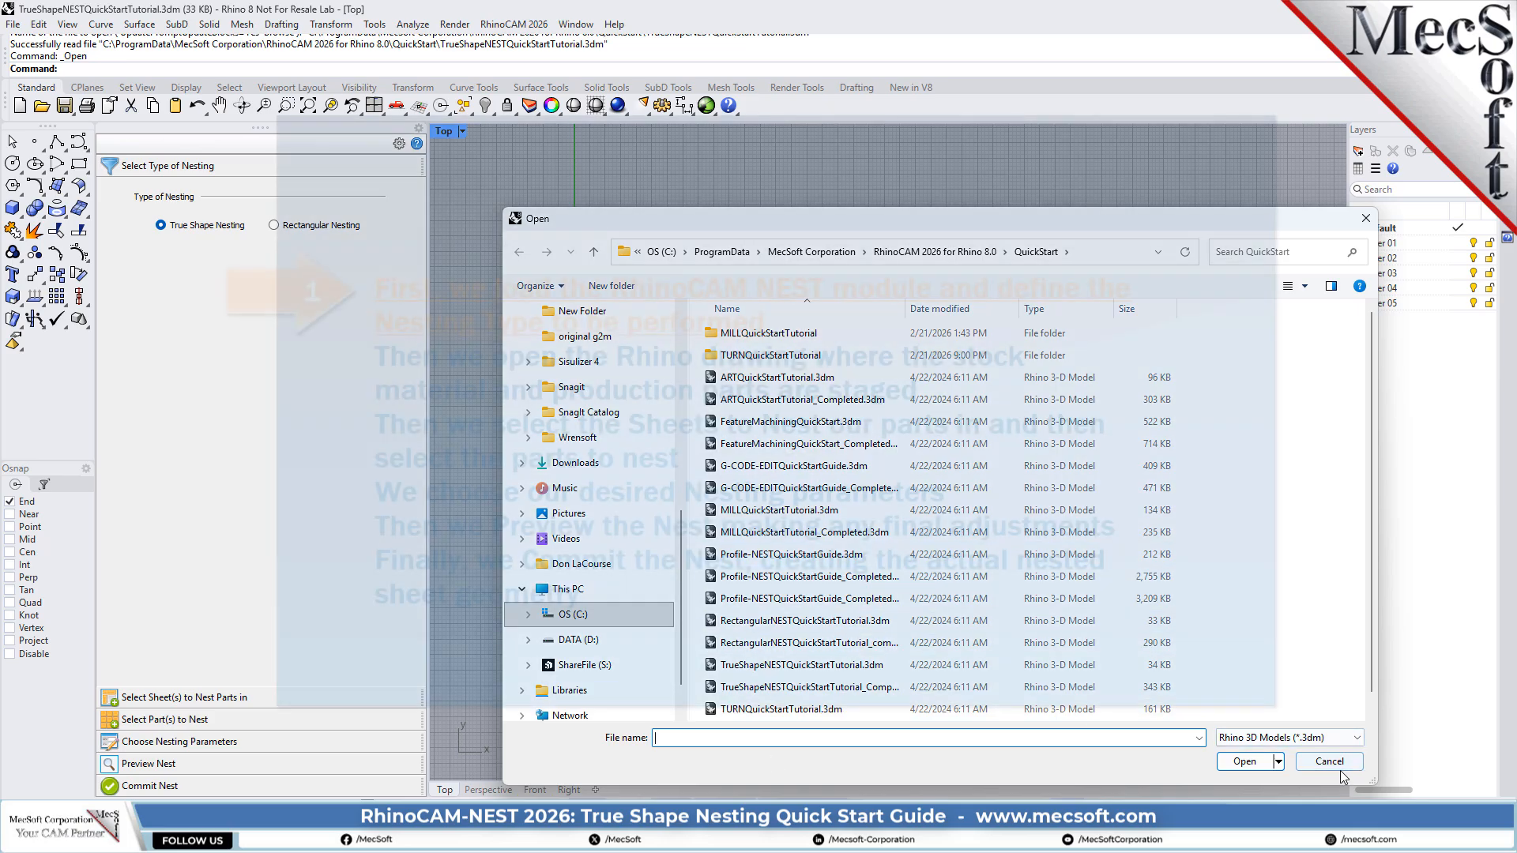
click(1330, 761)
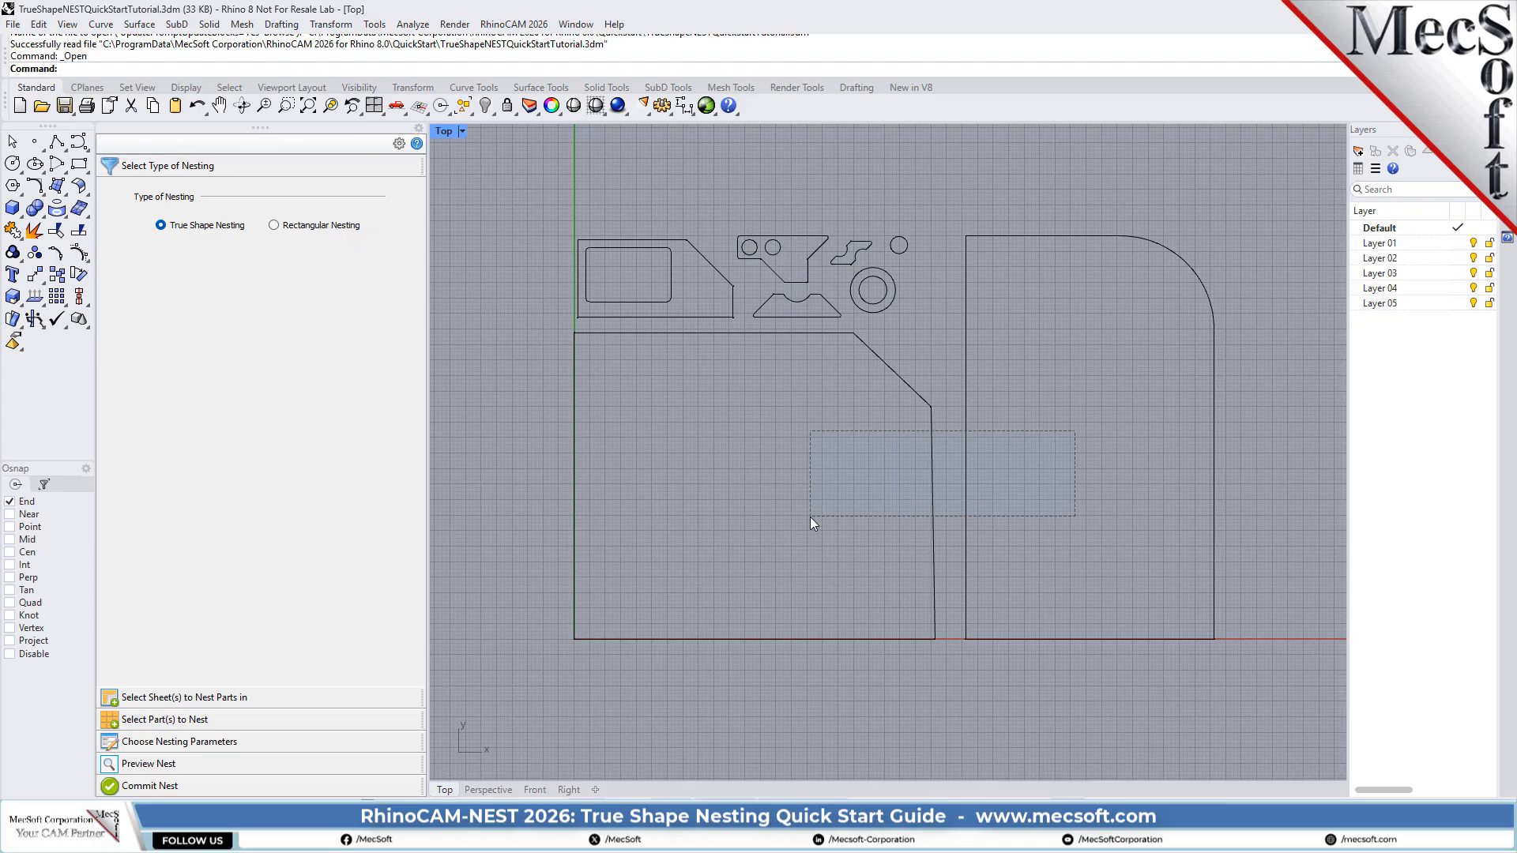
- Highlight the two large sheet outlines and the small part curves in the drawing, clearing the selection each time
drag(811, 519, 812, 516)
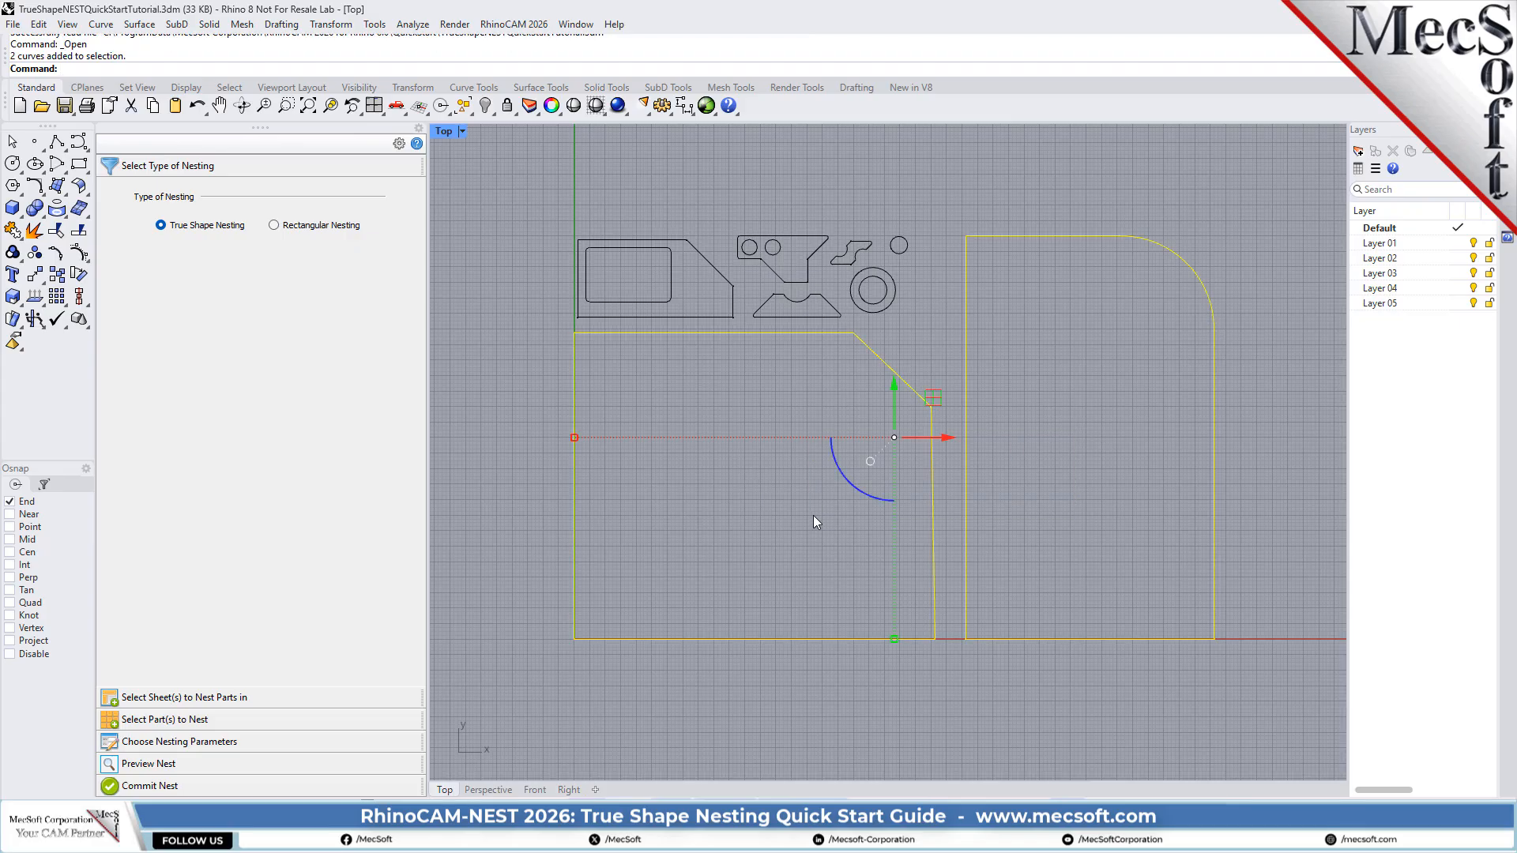
click(1275, 452)
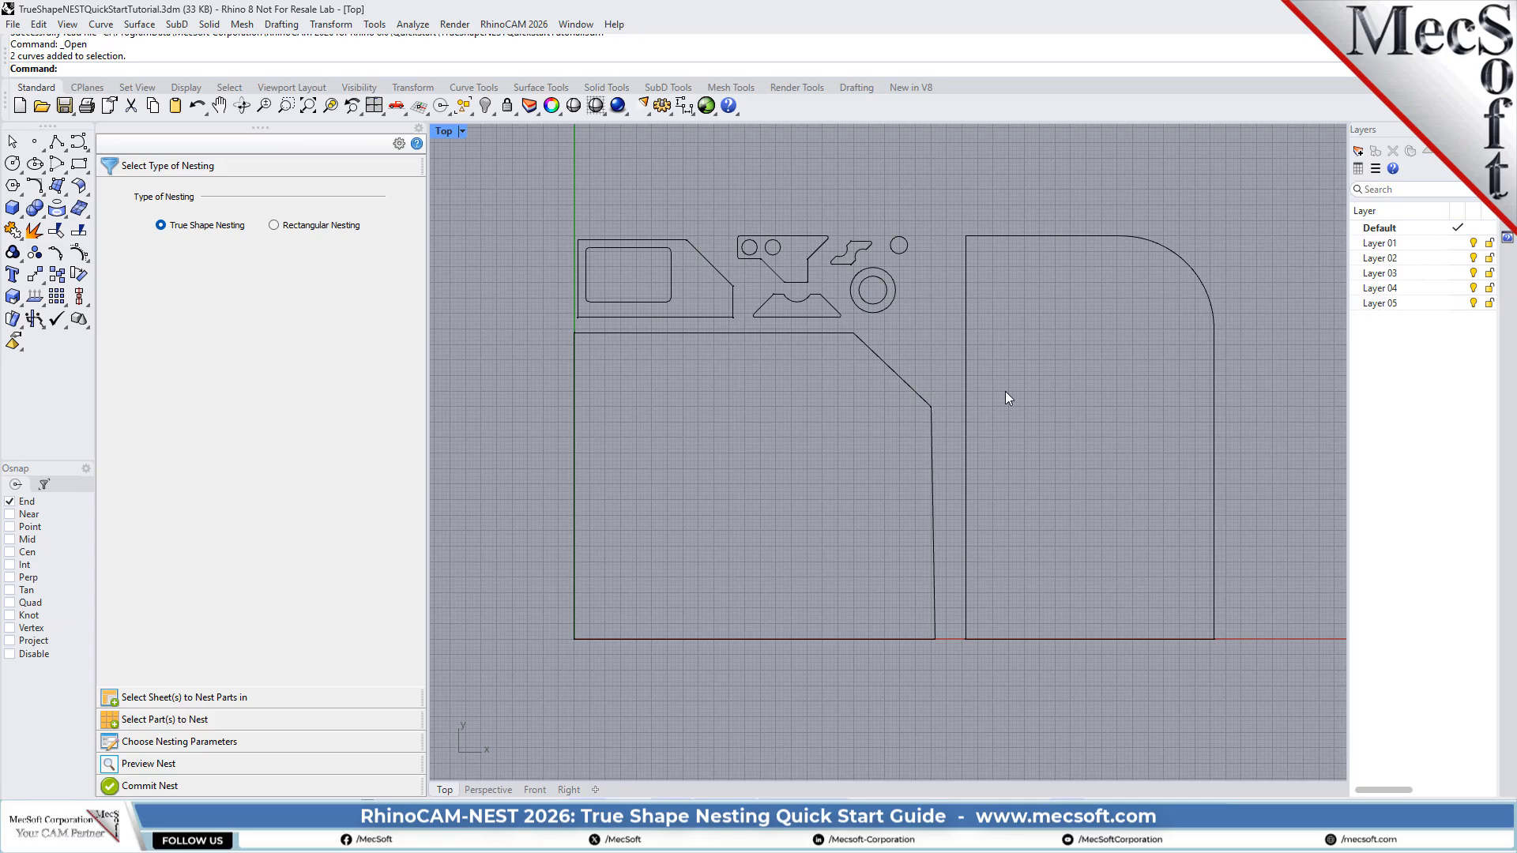
drag(929, 197, 702, 326)
drag(547, 314, 538, 326)
click(958, 170)
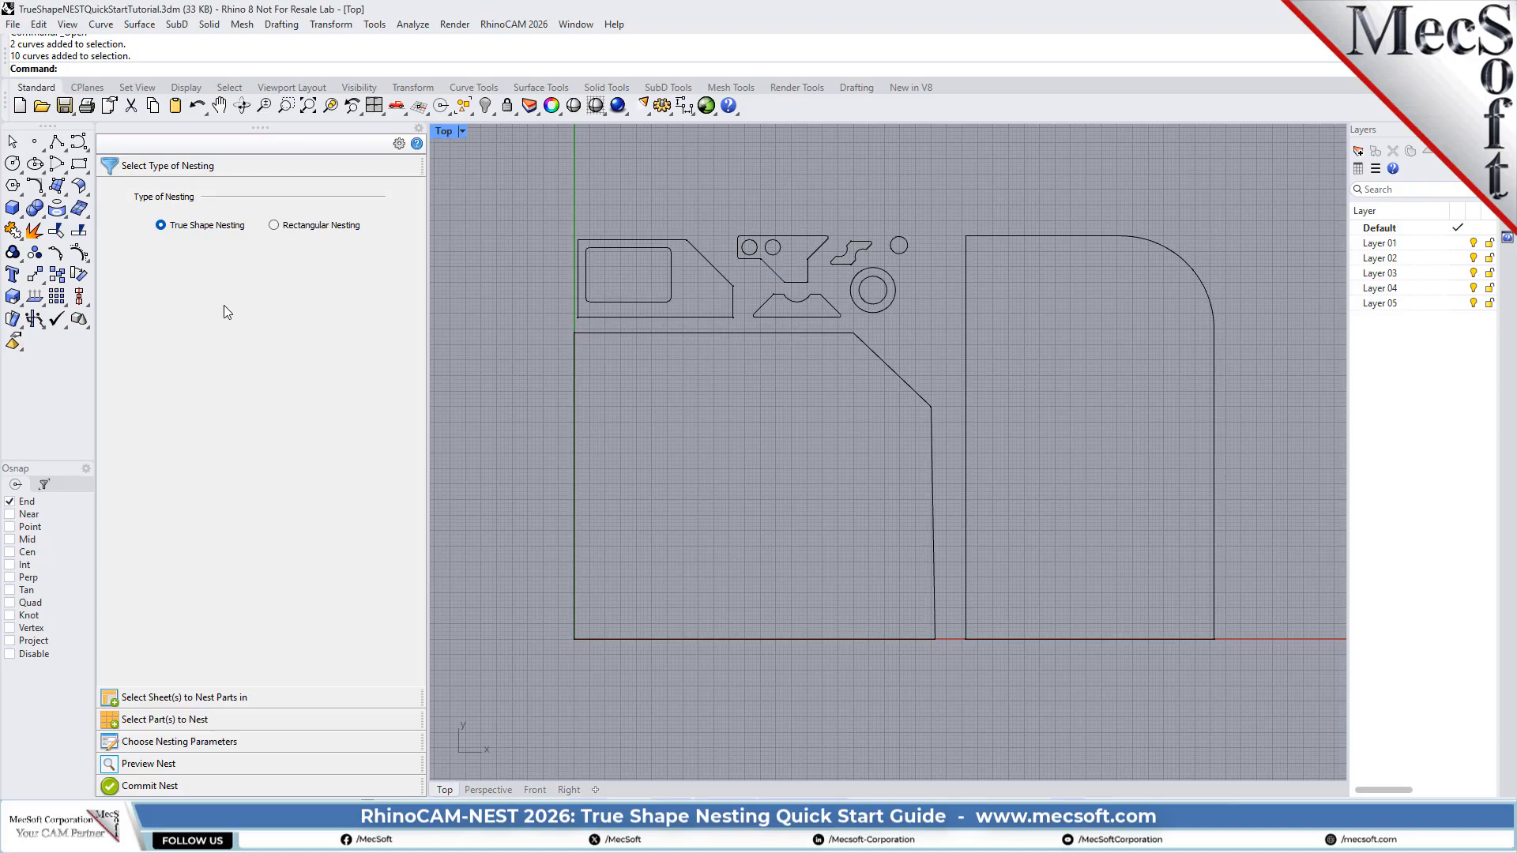
- Choose True Shape Nesting and review the Select Type of Nesting help topic with its hidden text expanded
click(161, 226)
click(417, 145)
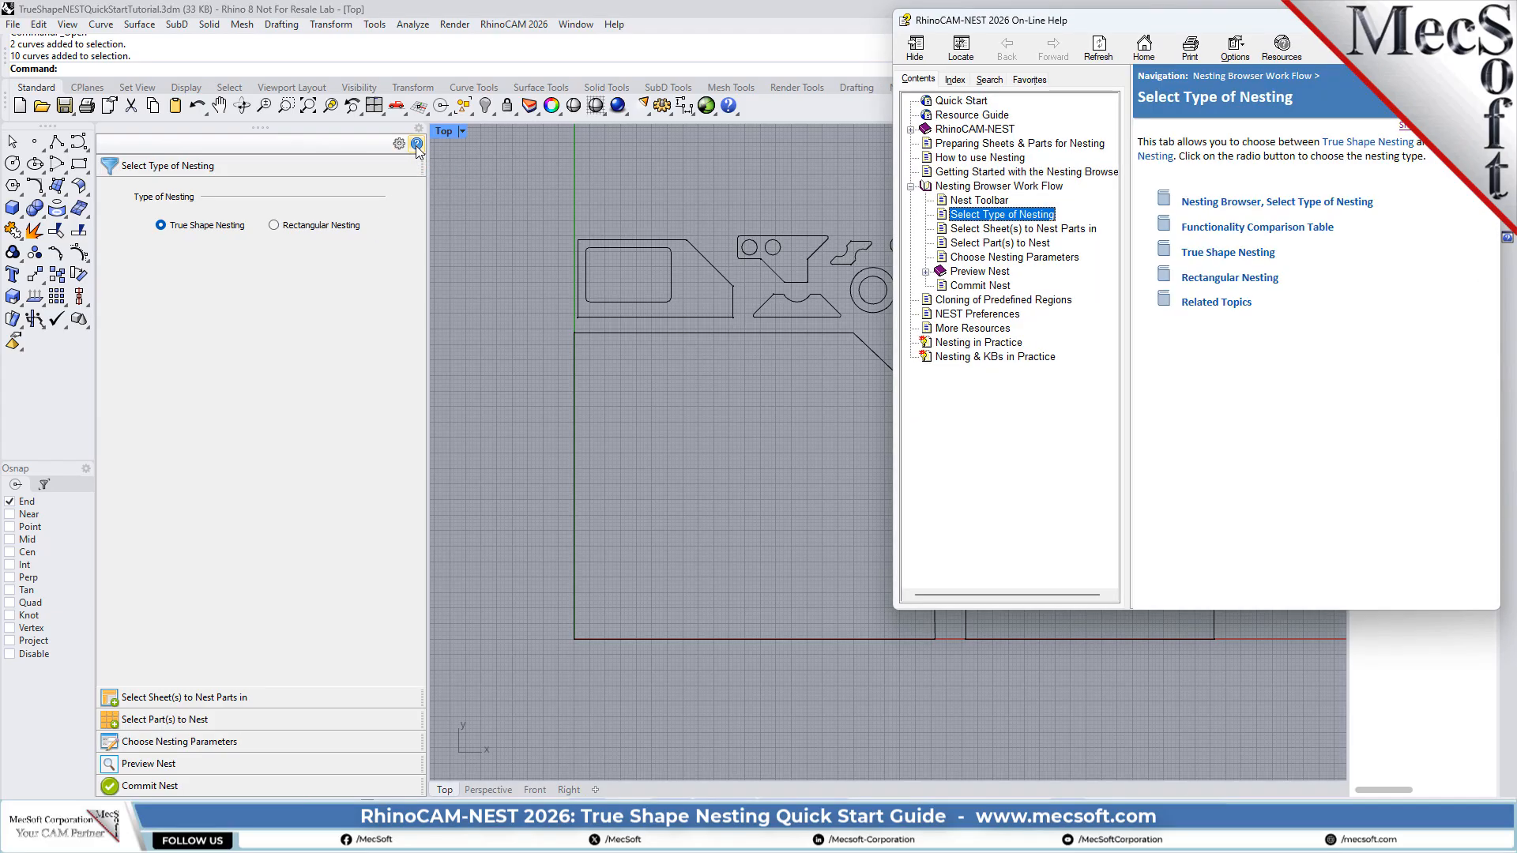
drag(1280, 21, 1015, 109)
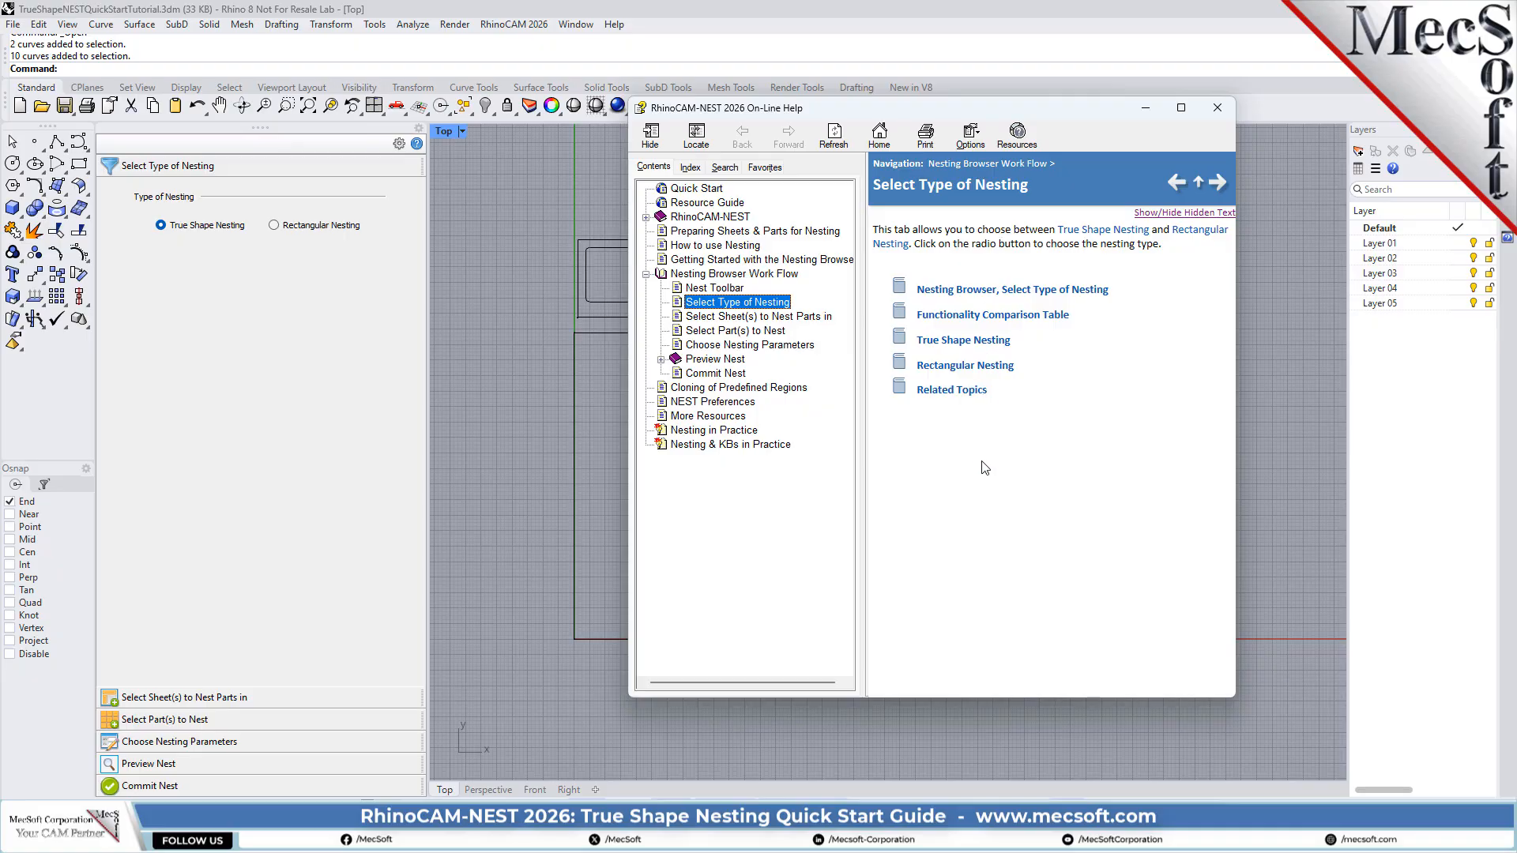
click(1172, 213)
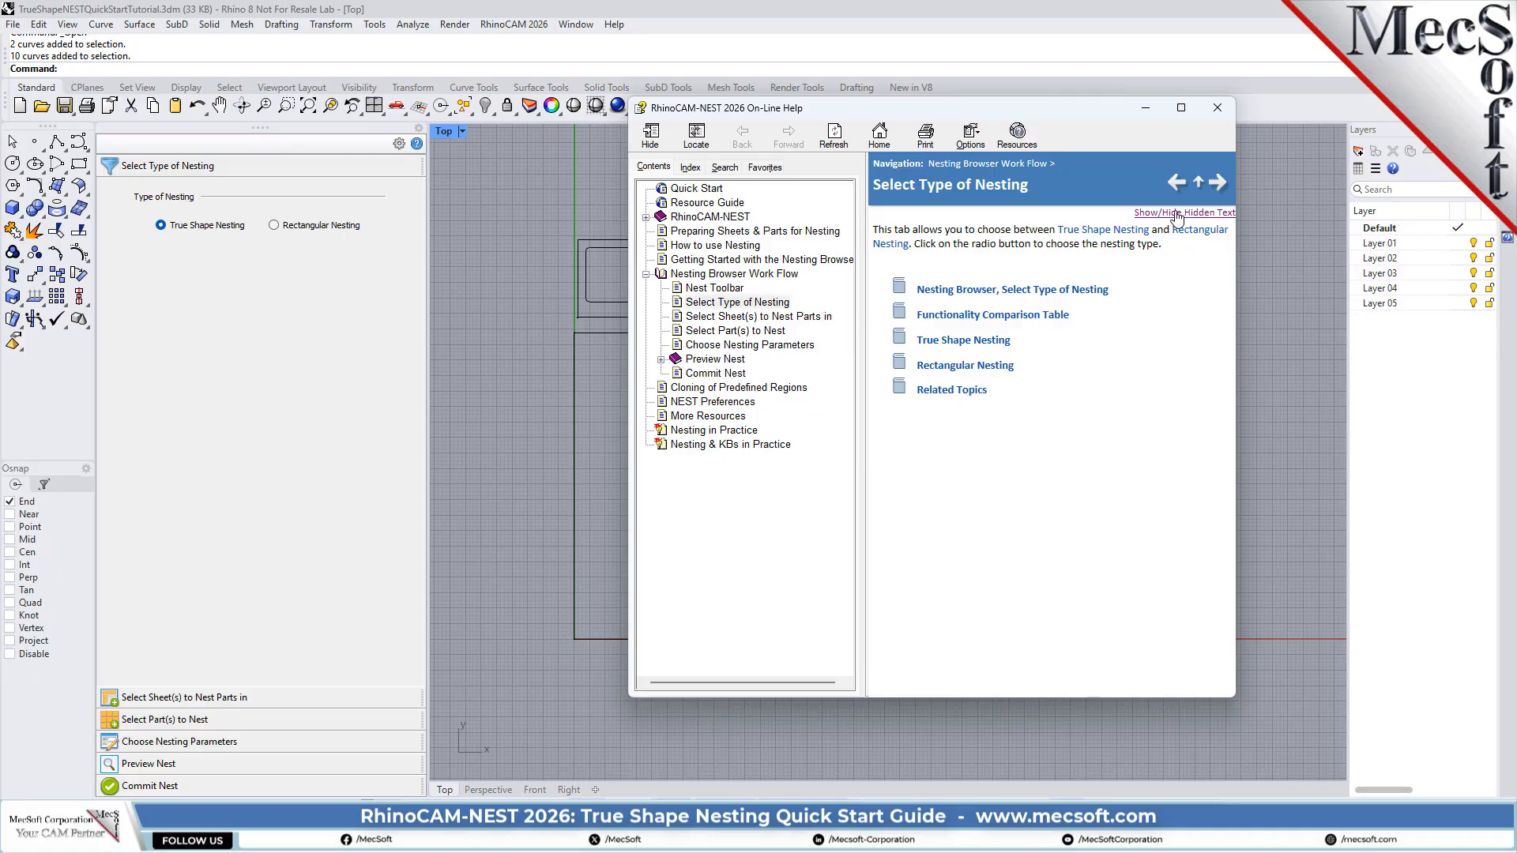
scroll(1181, 328, down, 3)
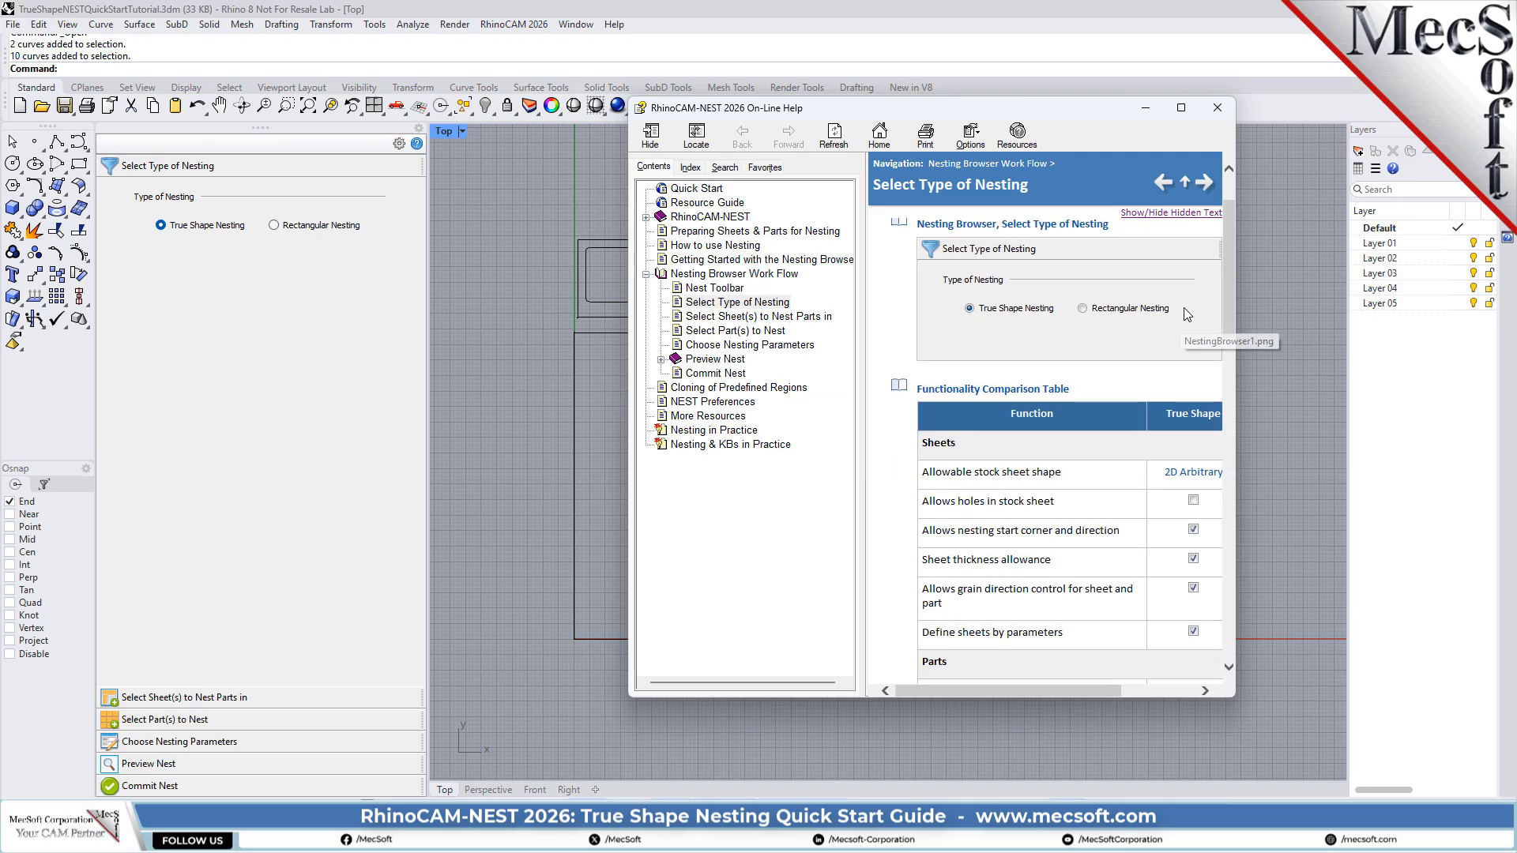
scroll(1186, 72, down, 5)
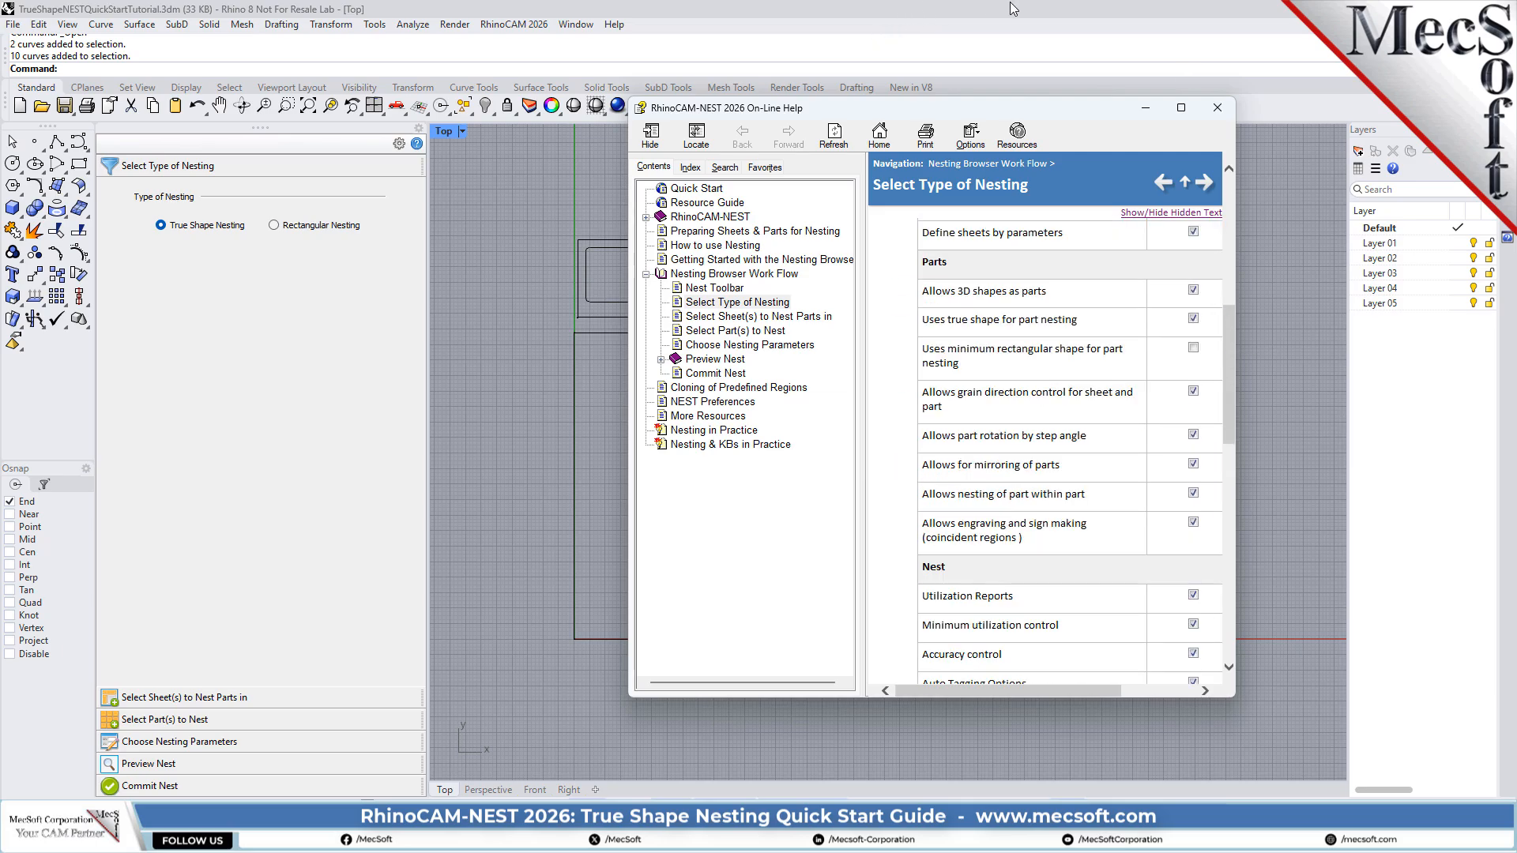
click(1217, 108)
- Add the two large outlines as the sheets to nest parts in
click(220, 698)
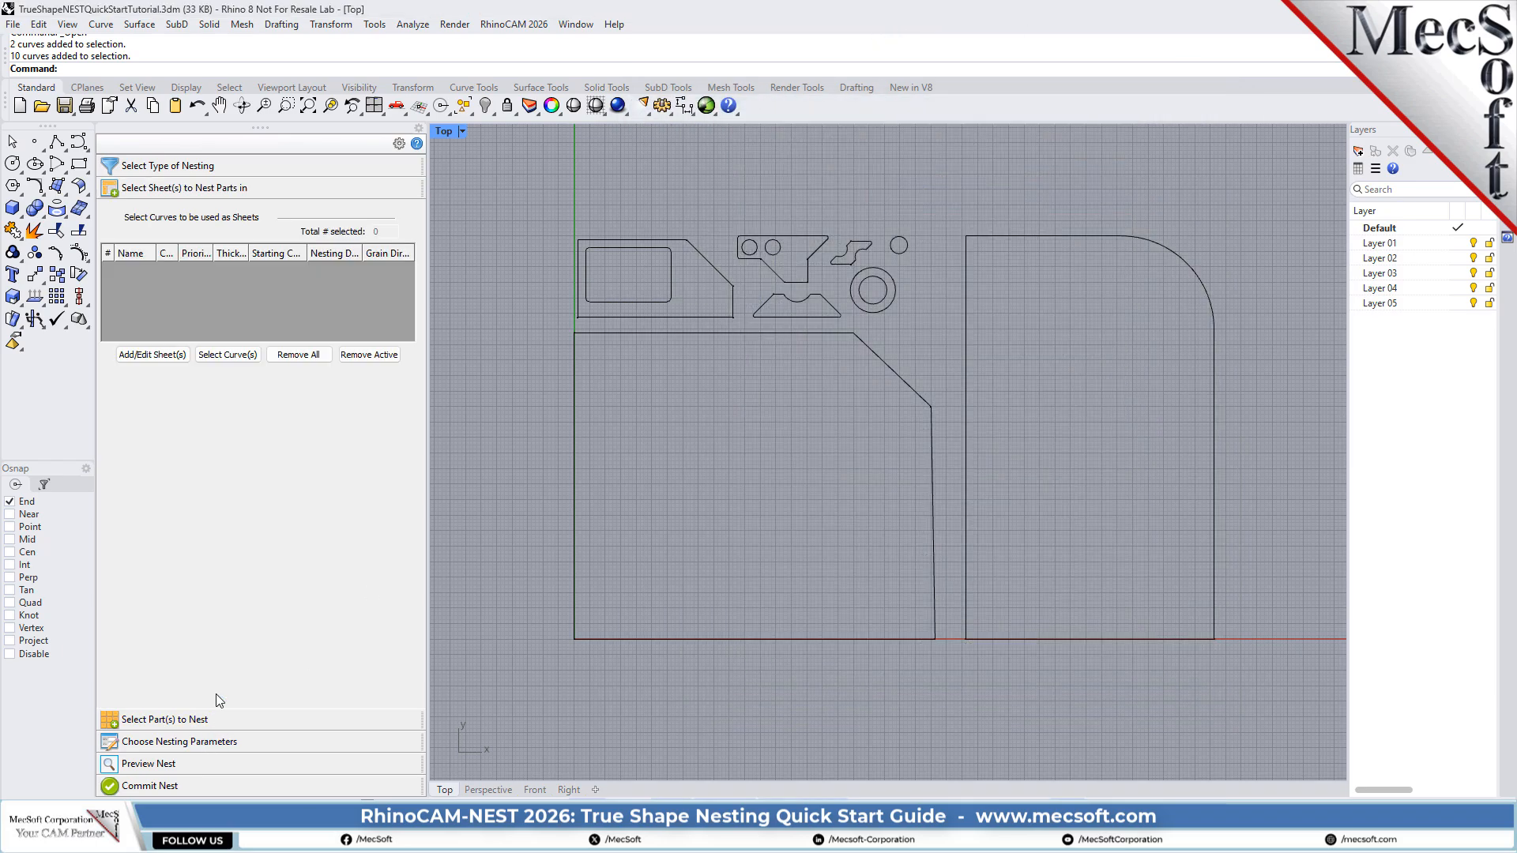
click(228, 355)
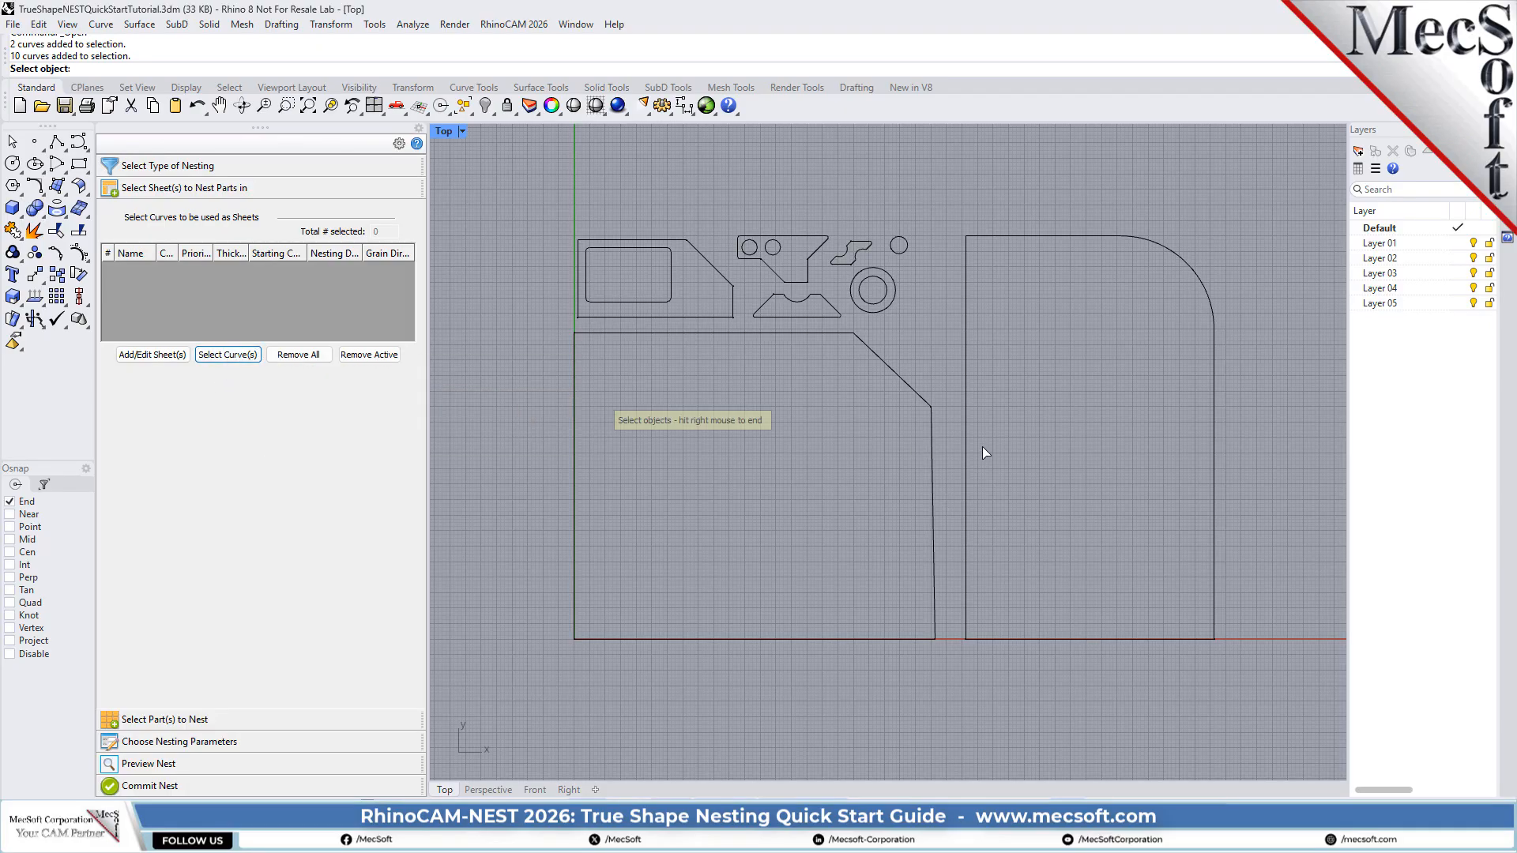
drag(983, 447, 901, 496)
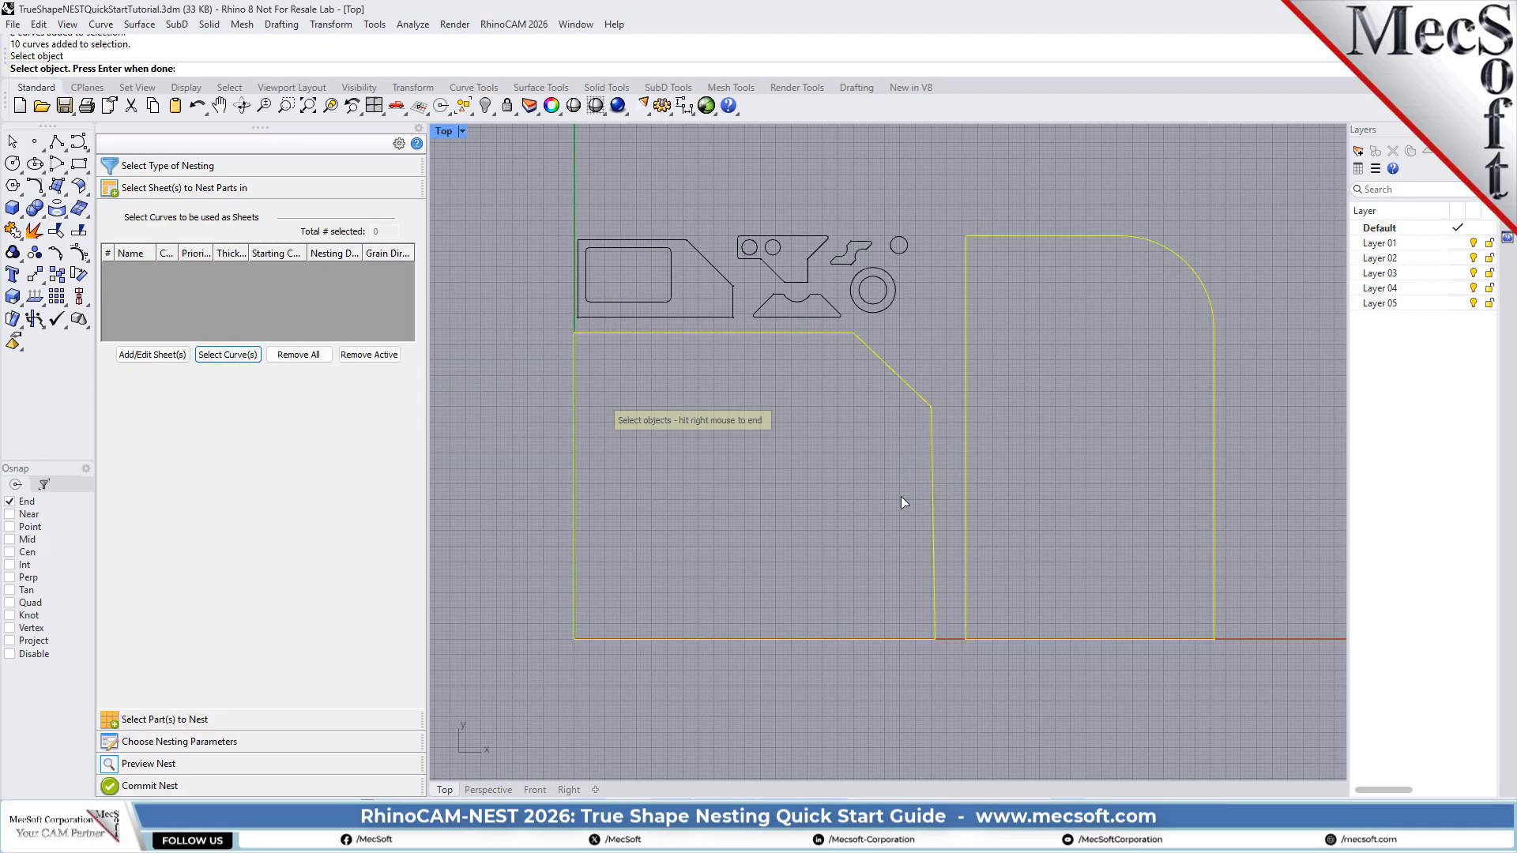
right_click(1025, 411)
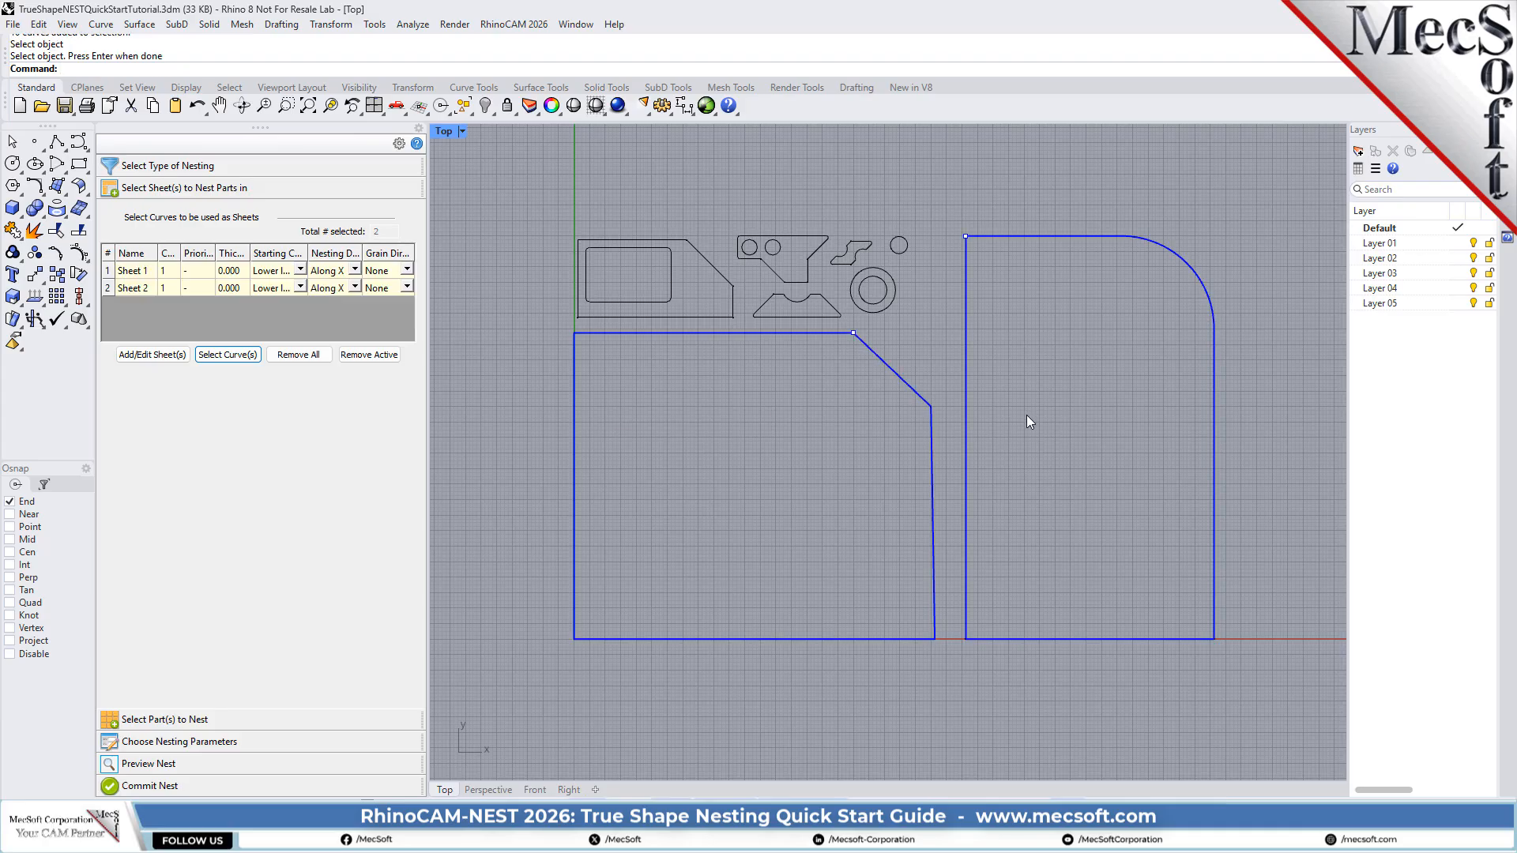
- Highlight Sheet 1 and Sheet 2 in the drawing and set the count of Sheet 1 to 2
click(140, 270)
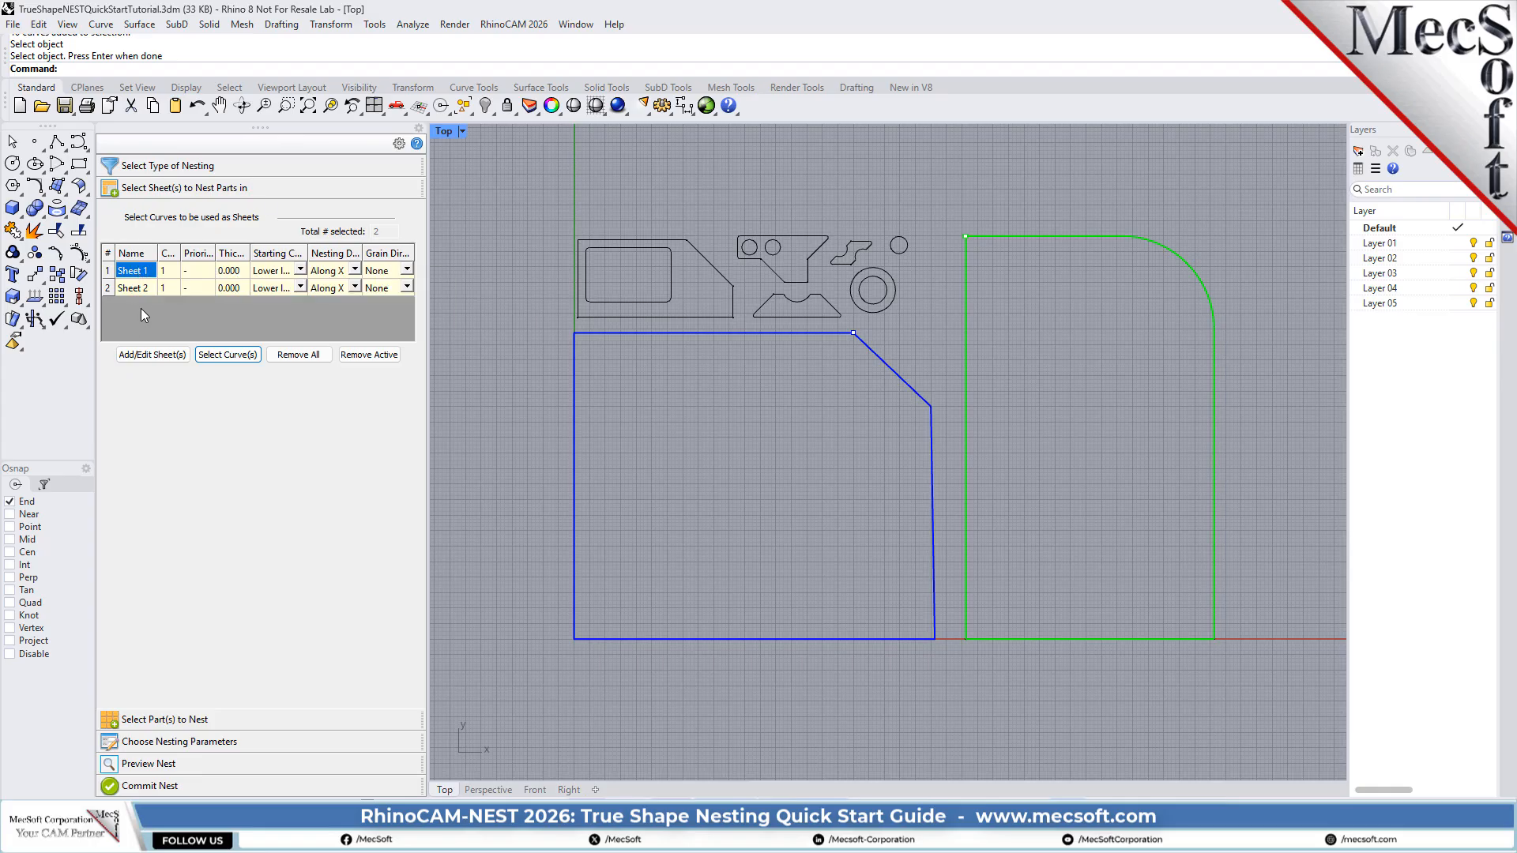
click(134, 288)
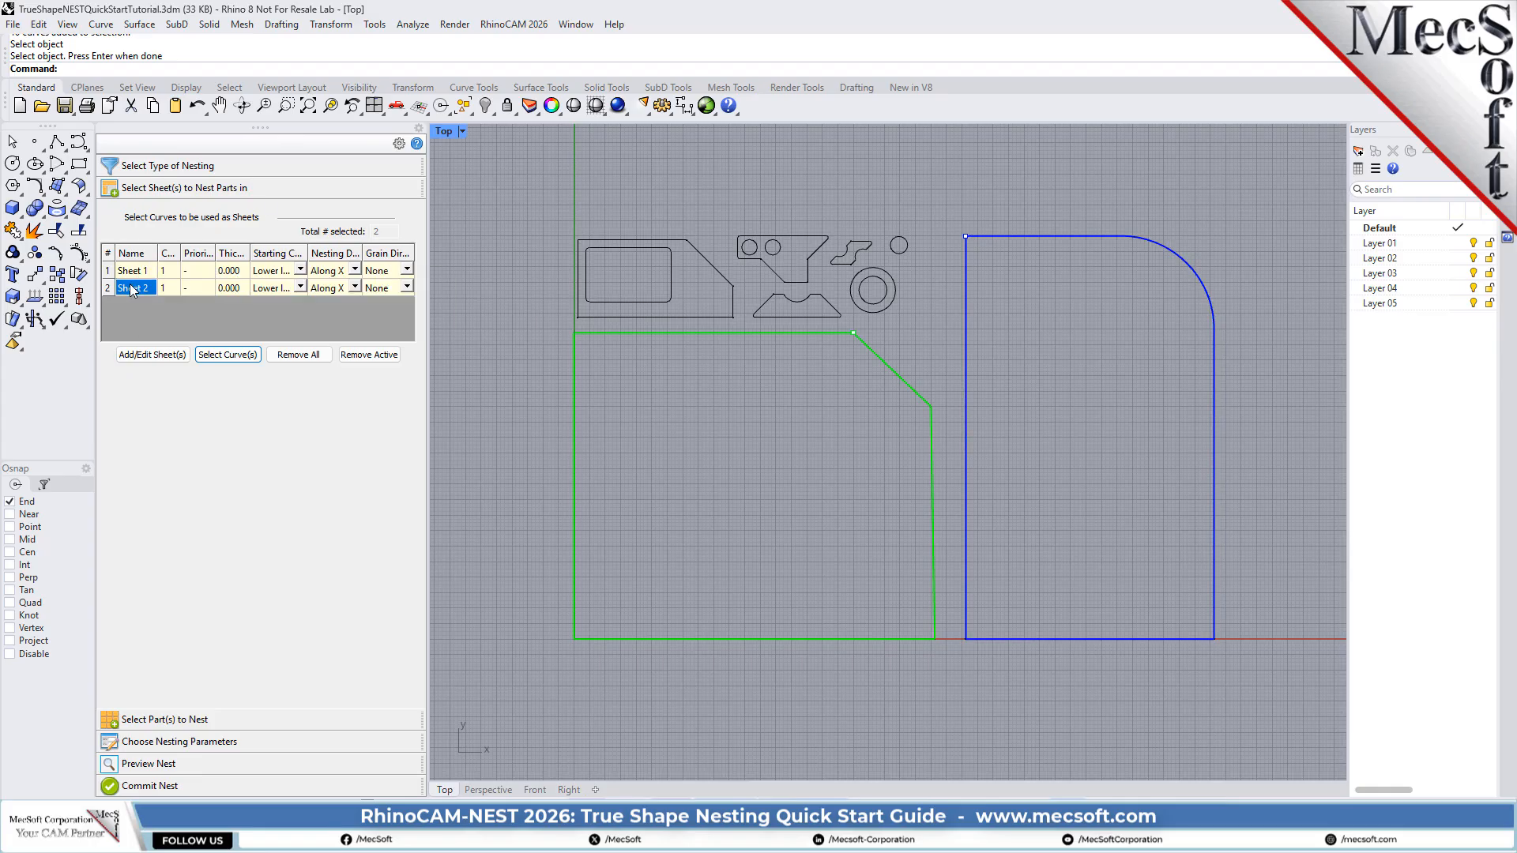
click(171, 271)
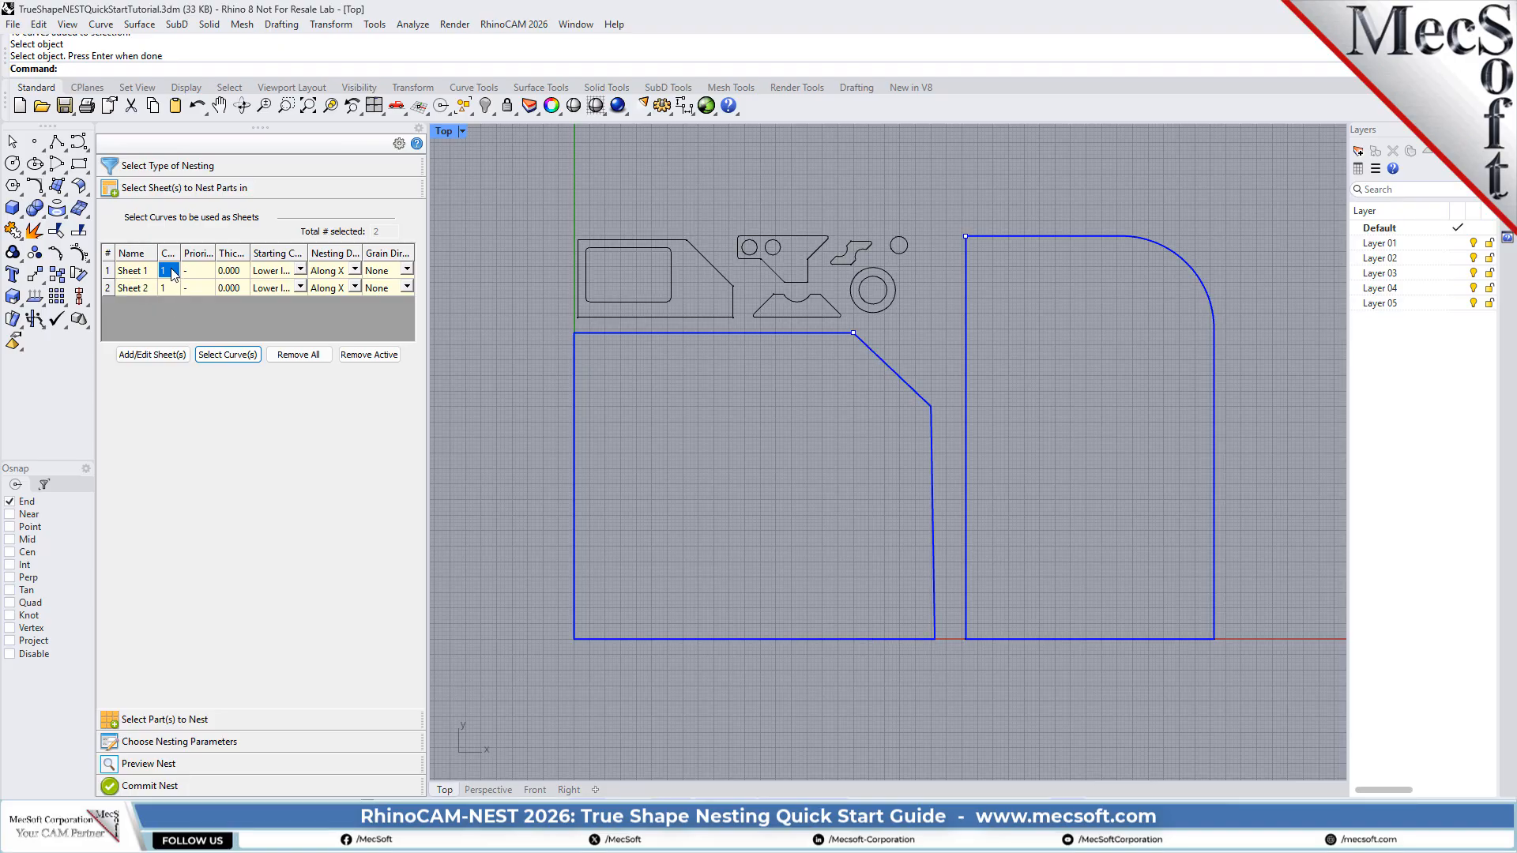
text(2)
key(Return)
- Add all the small curves above the lower sheet outline as the parts to nest
click(166, 720)
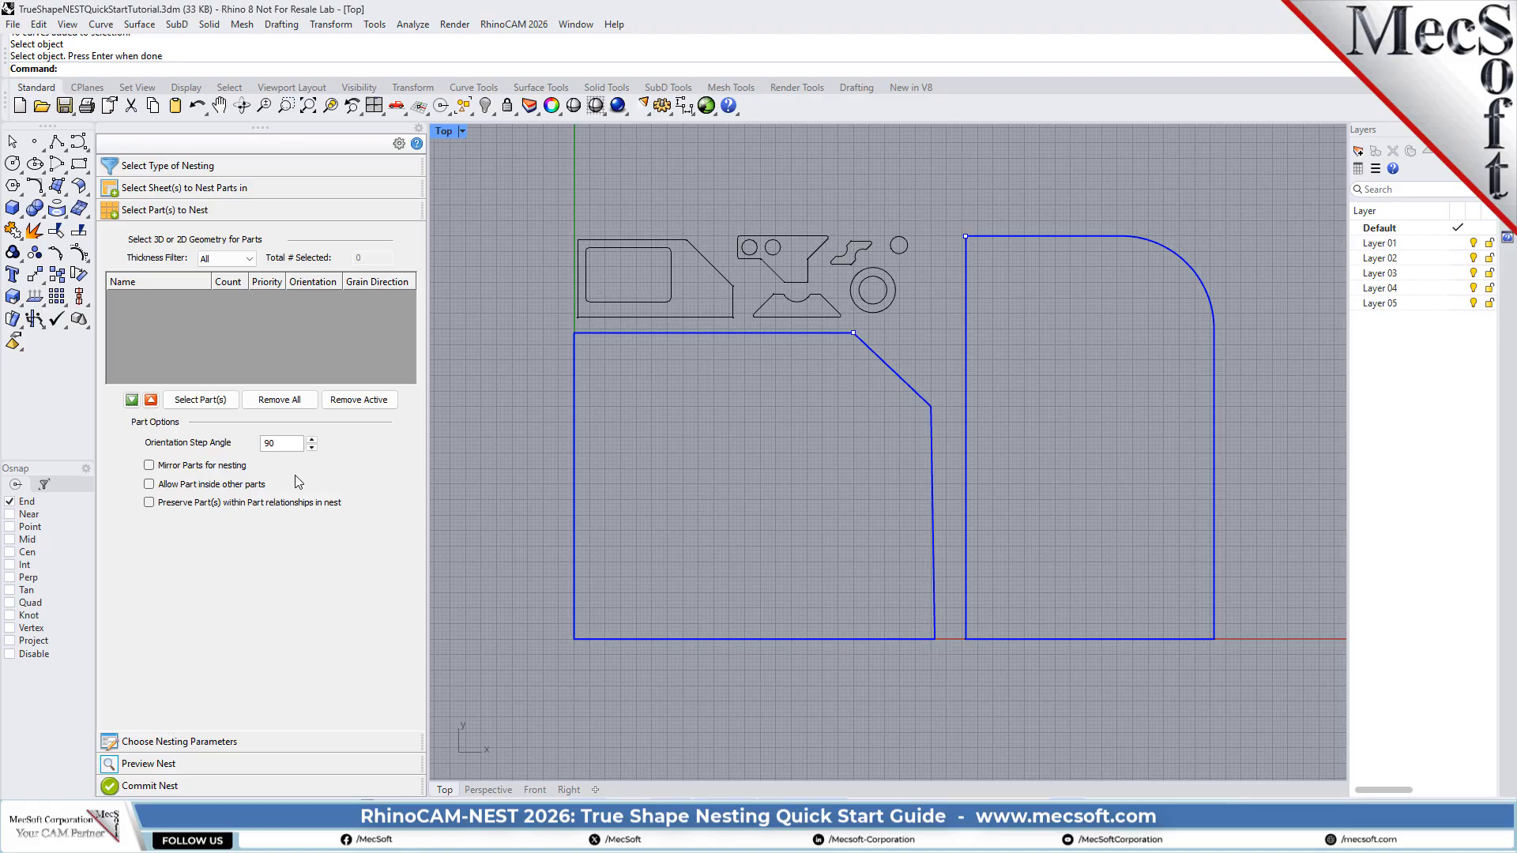
click(223, 404)
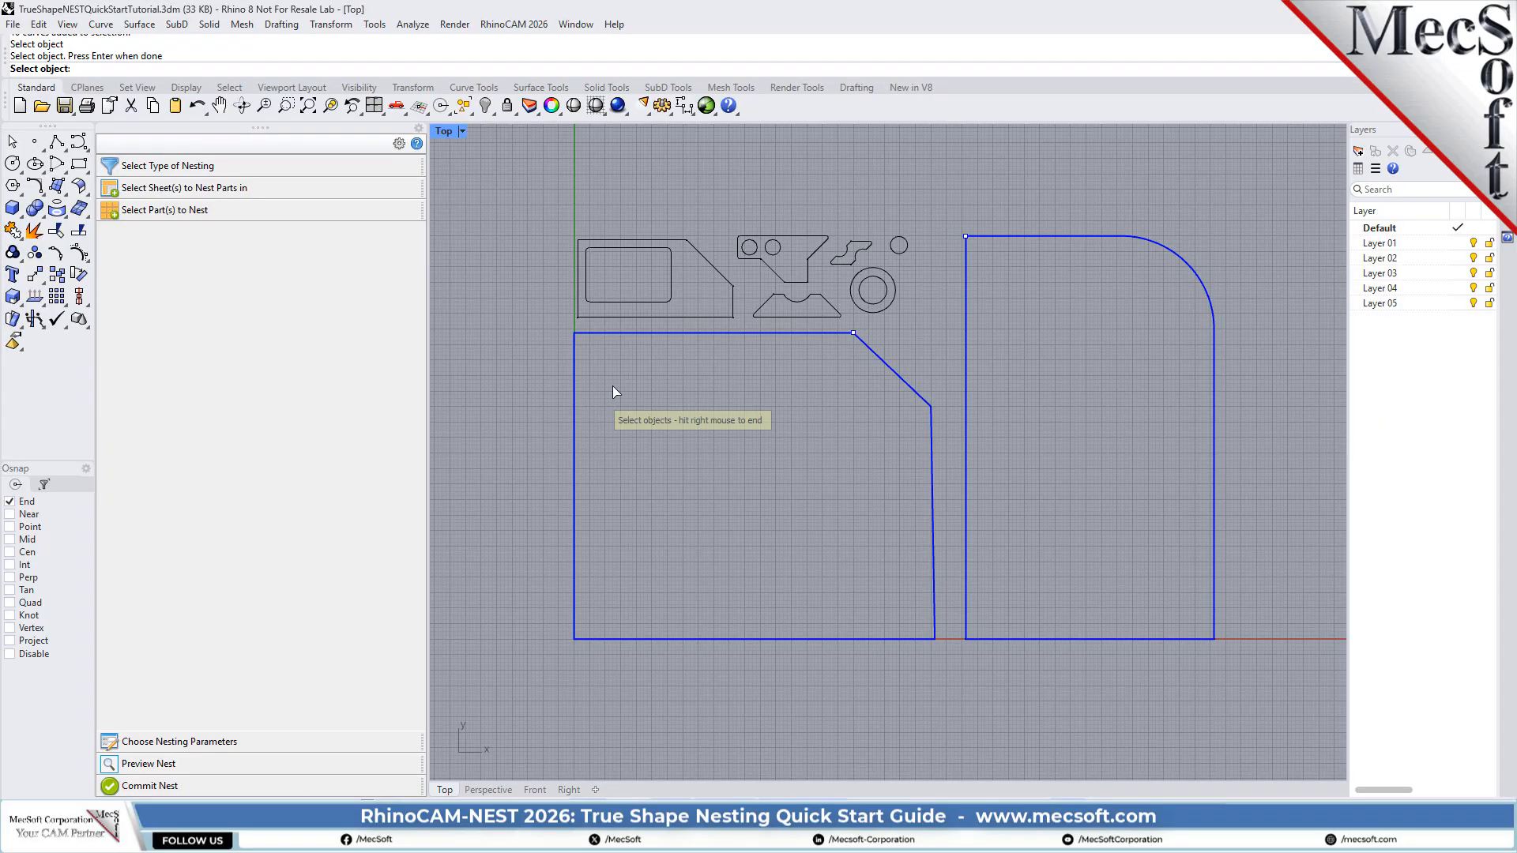
drag(932, 173, 505, 325)
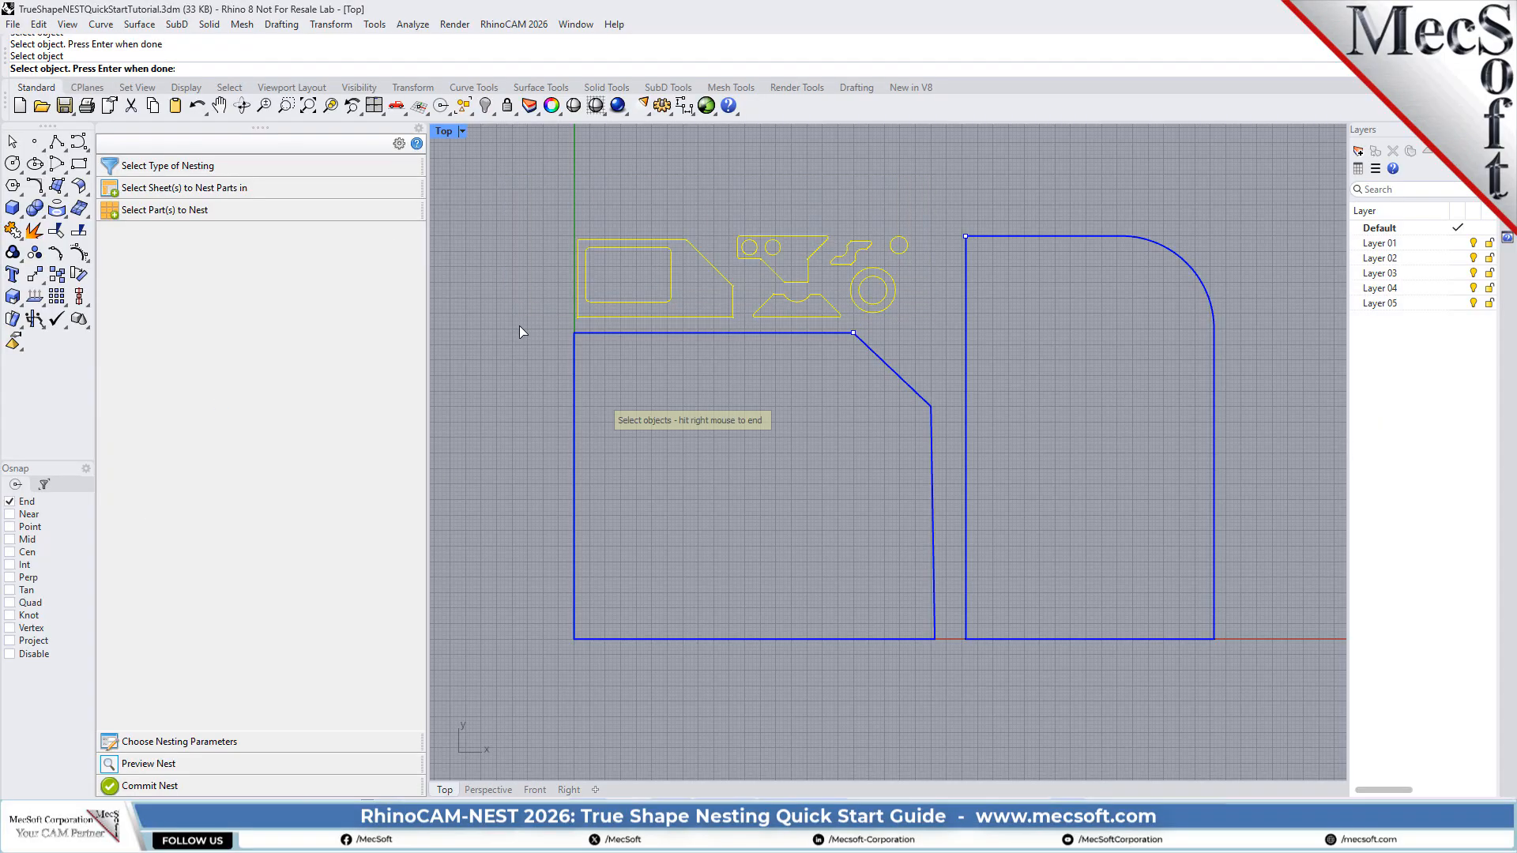
right_click(842, 191)
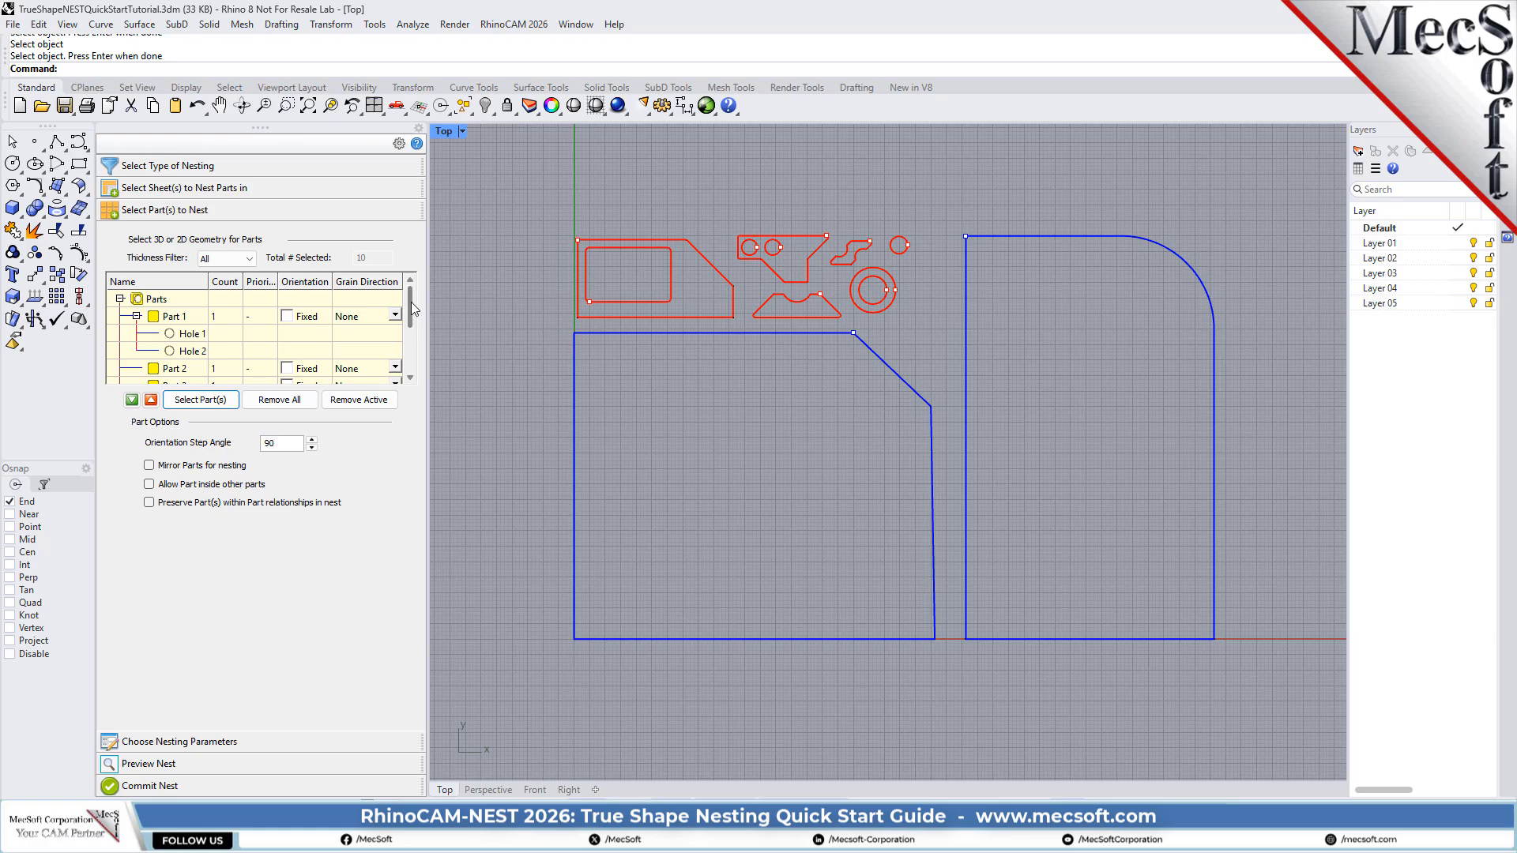
- Examine which curves the parts list entries refer to, including Part 1, its Hole 1 and Hole 2, and Part 6
mouse_move(411, 308)
mouse_down()
mouse_move(422, 350)
mouse_move(426, 286)
mouse_up()
click(184, 317)
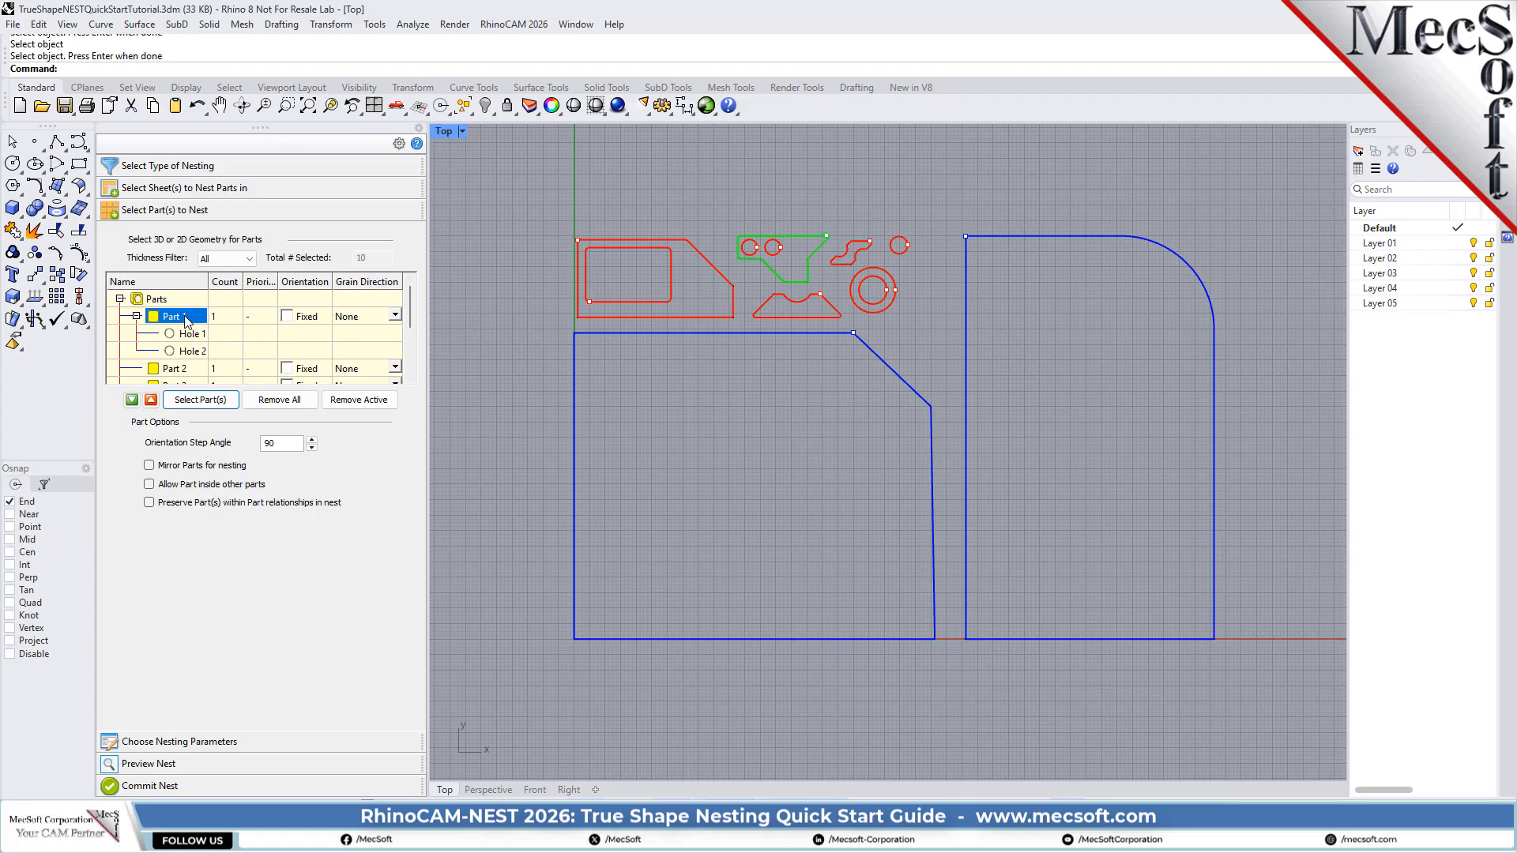
click(190, 335)
click(190, 353)
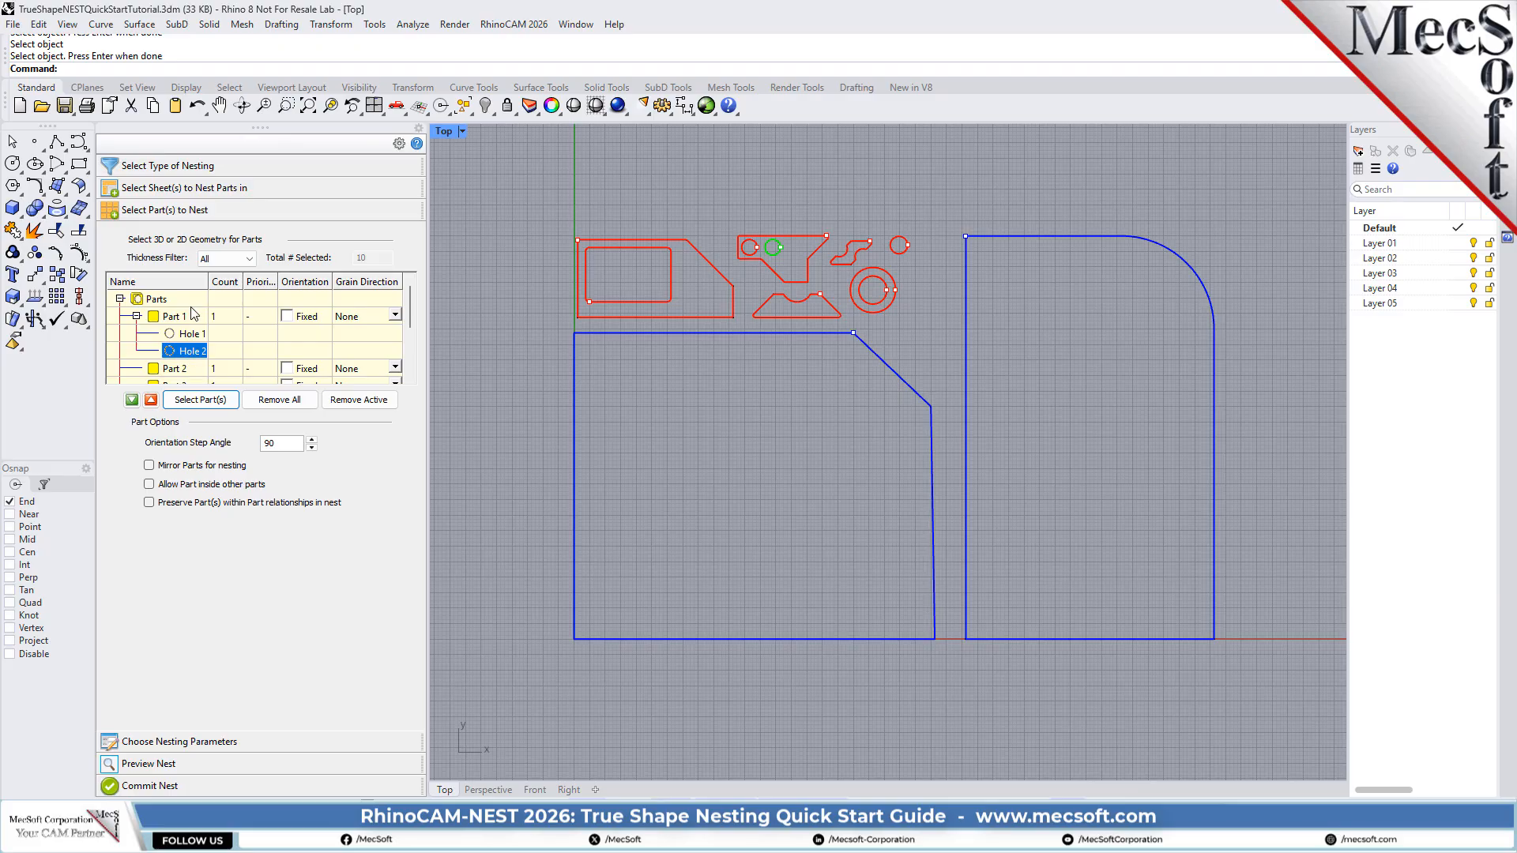
click(196, 318)
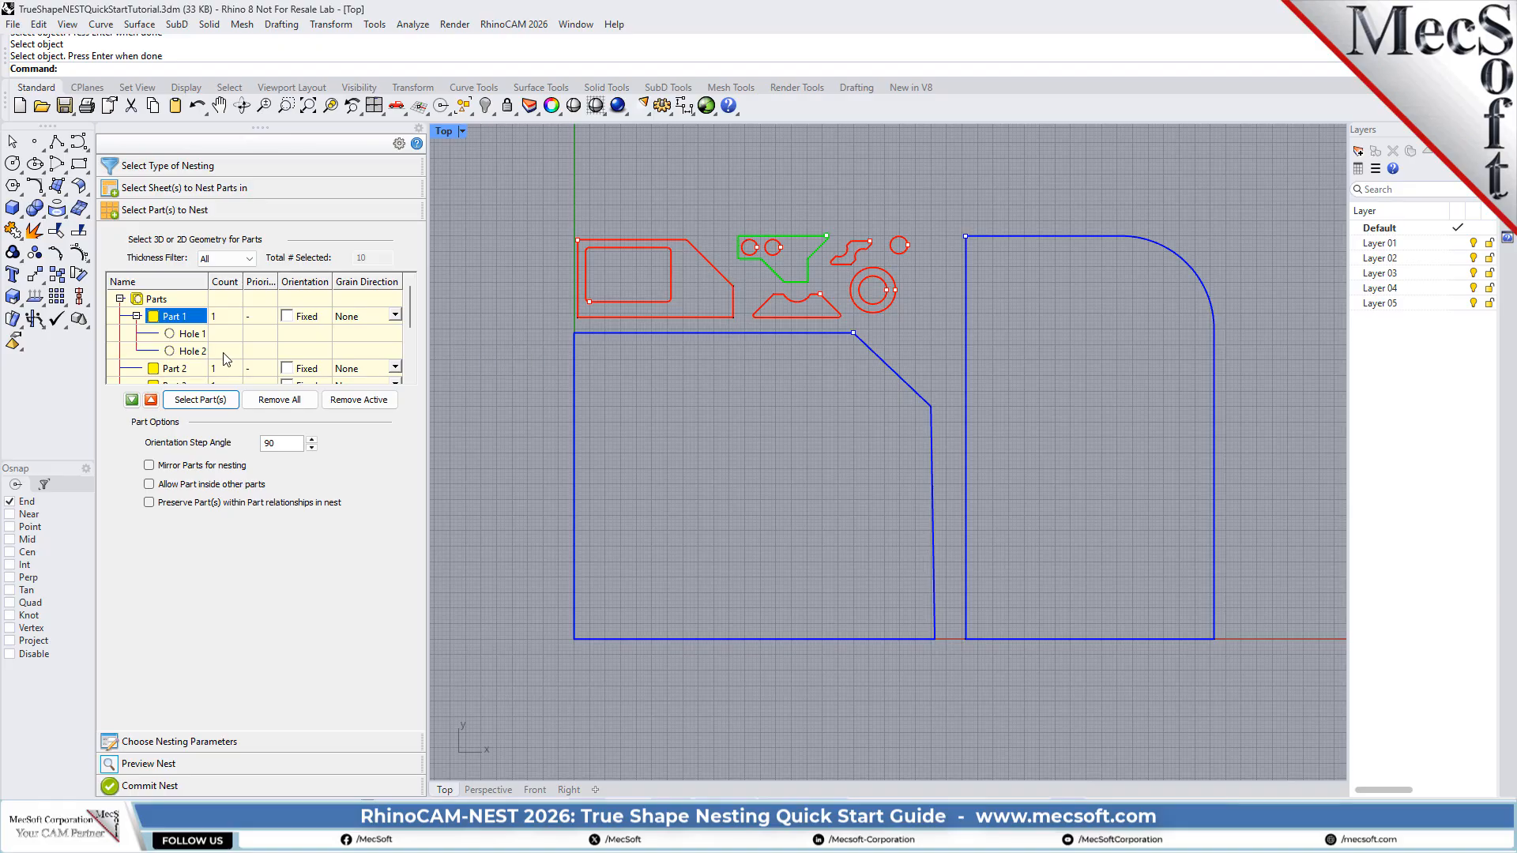
click(192, 334)
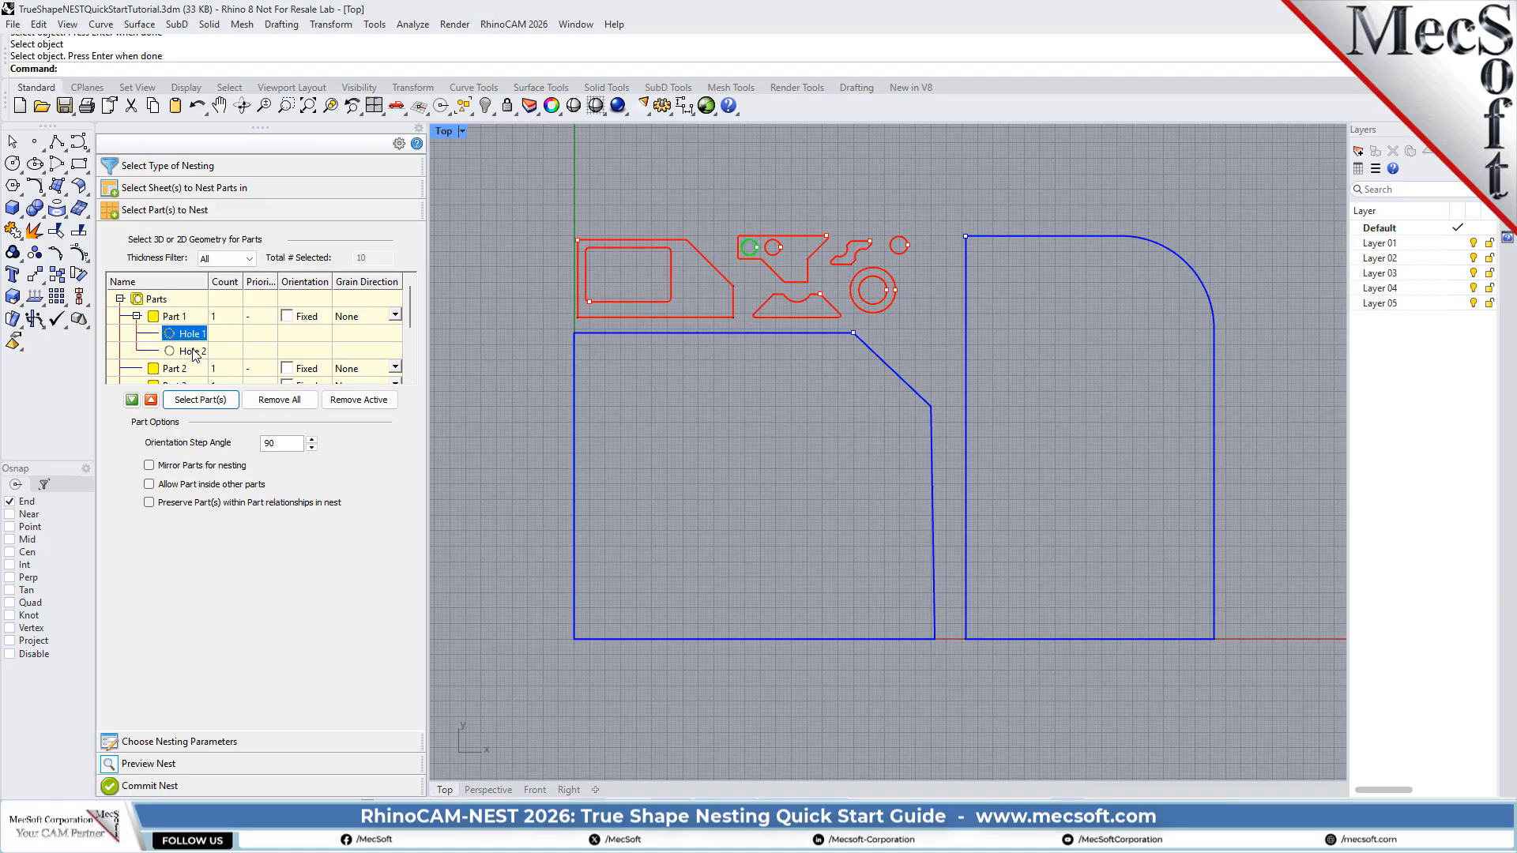
click(196, 352)
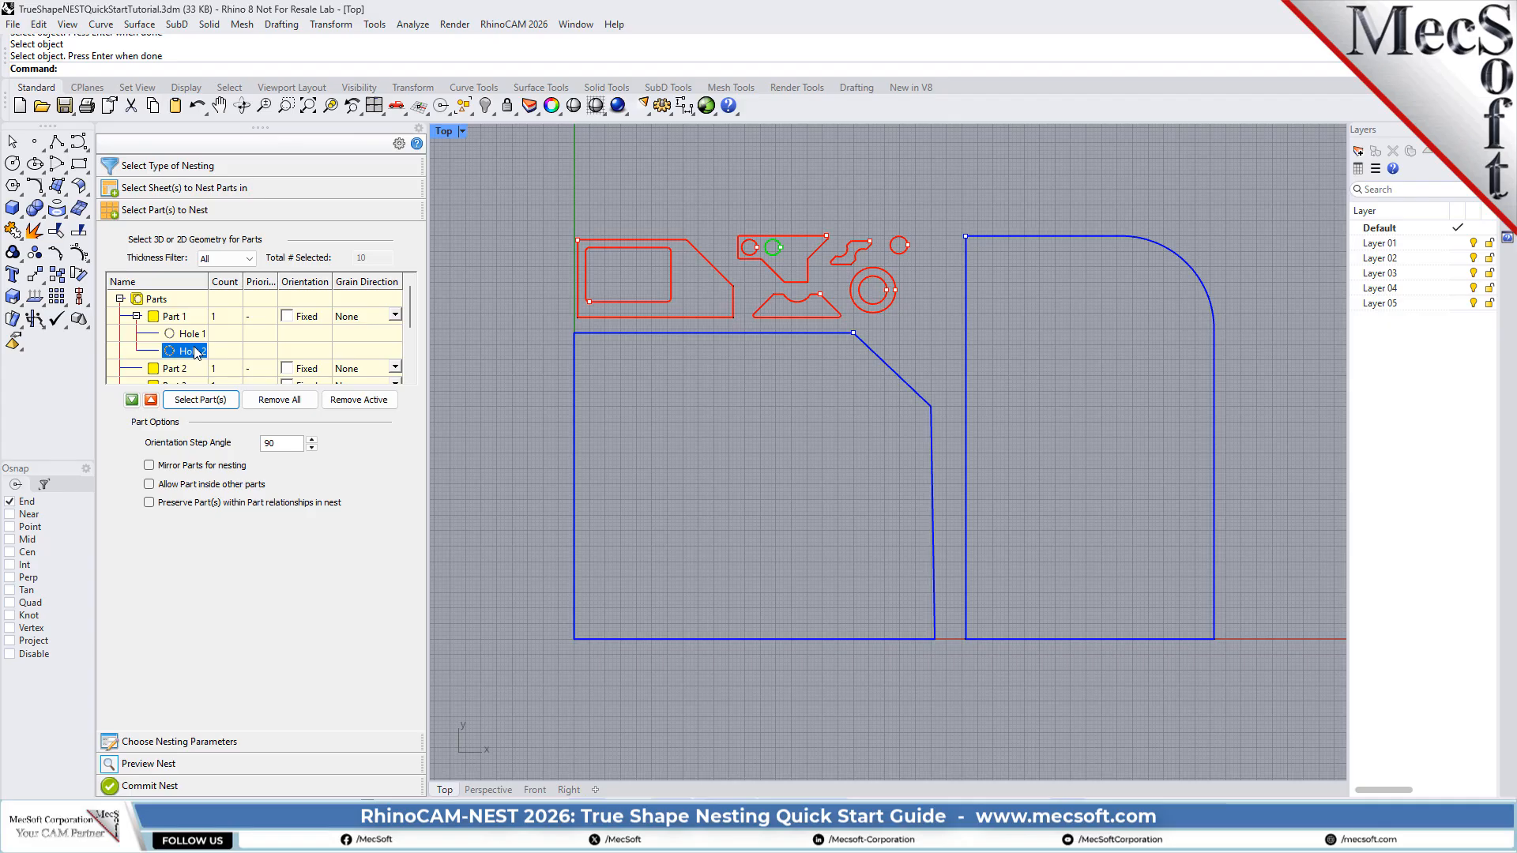
scroll(192, 362, down, 3)
click(183, 354)
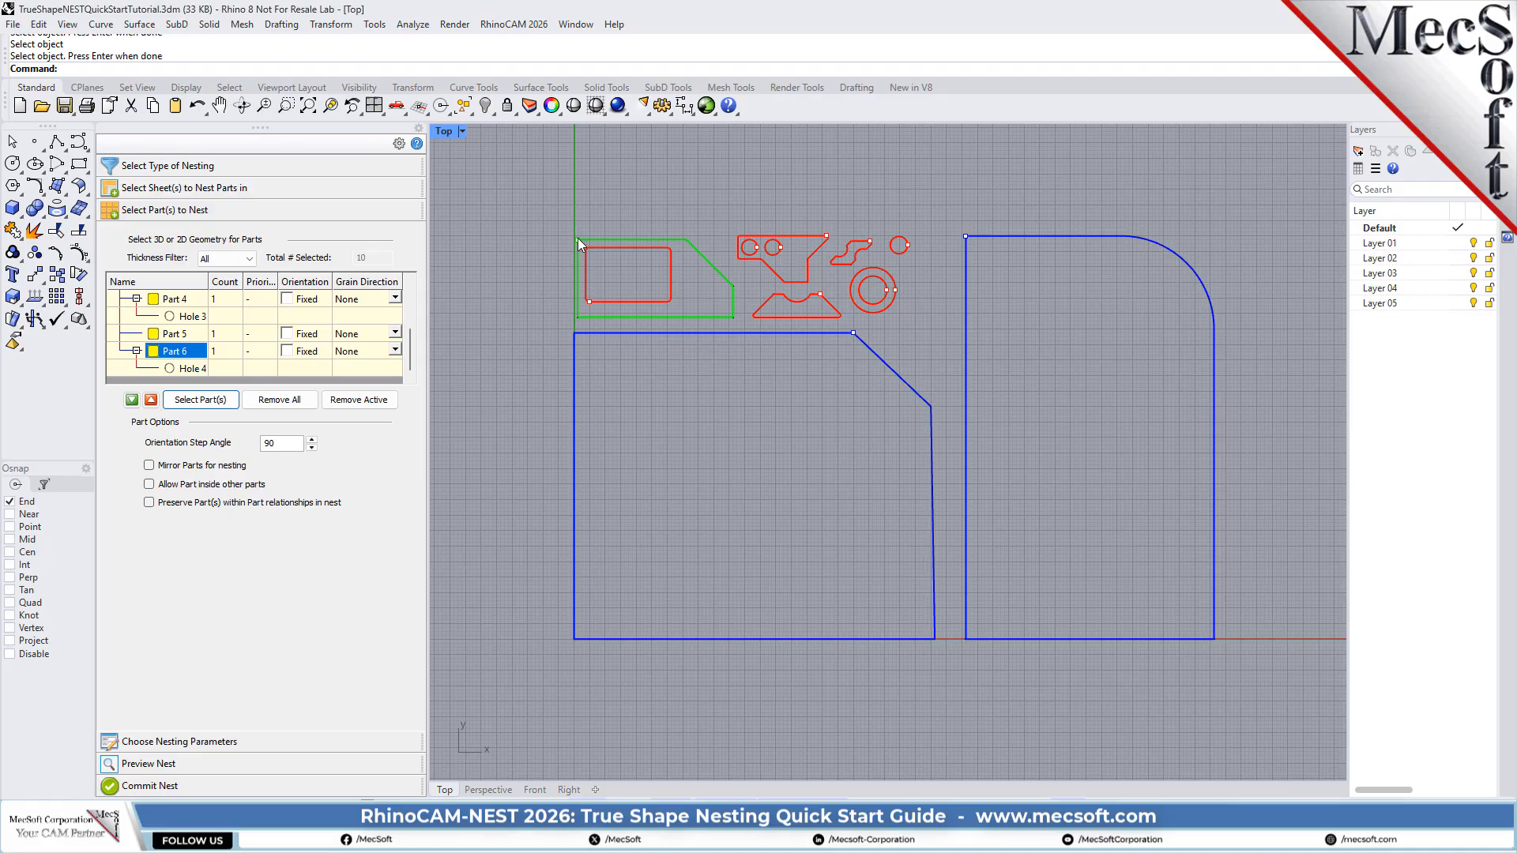
- Check which curves Hole 4, Part 6, Part 1, Hole 1 and Hole 2 refer to in the drawing
click(191, 368)
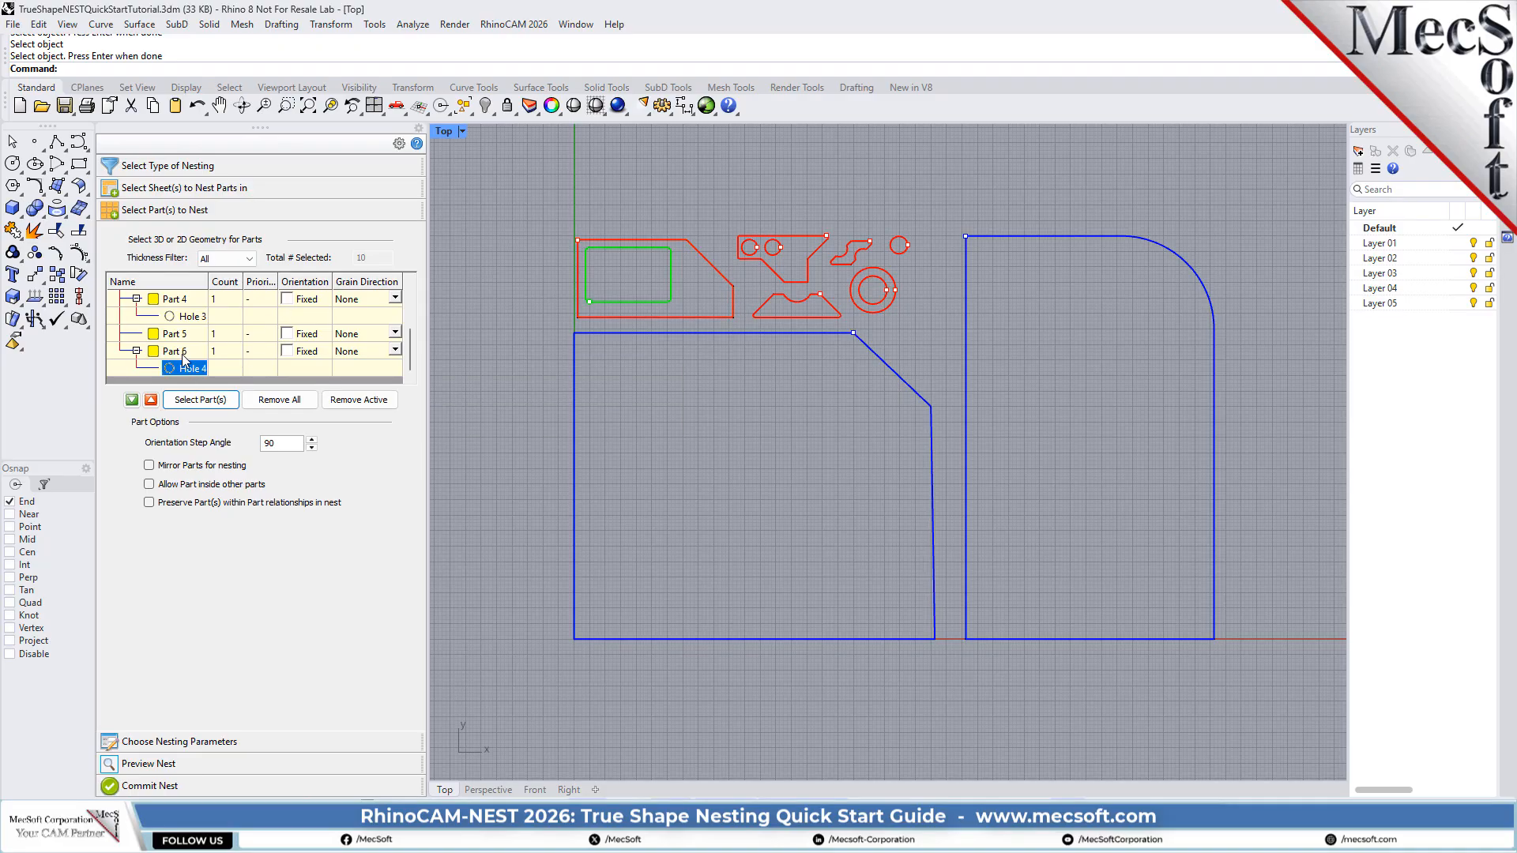
click(182, 351)
scroll(189, 341, up, 3)
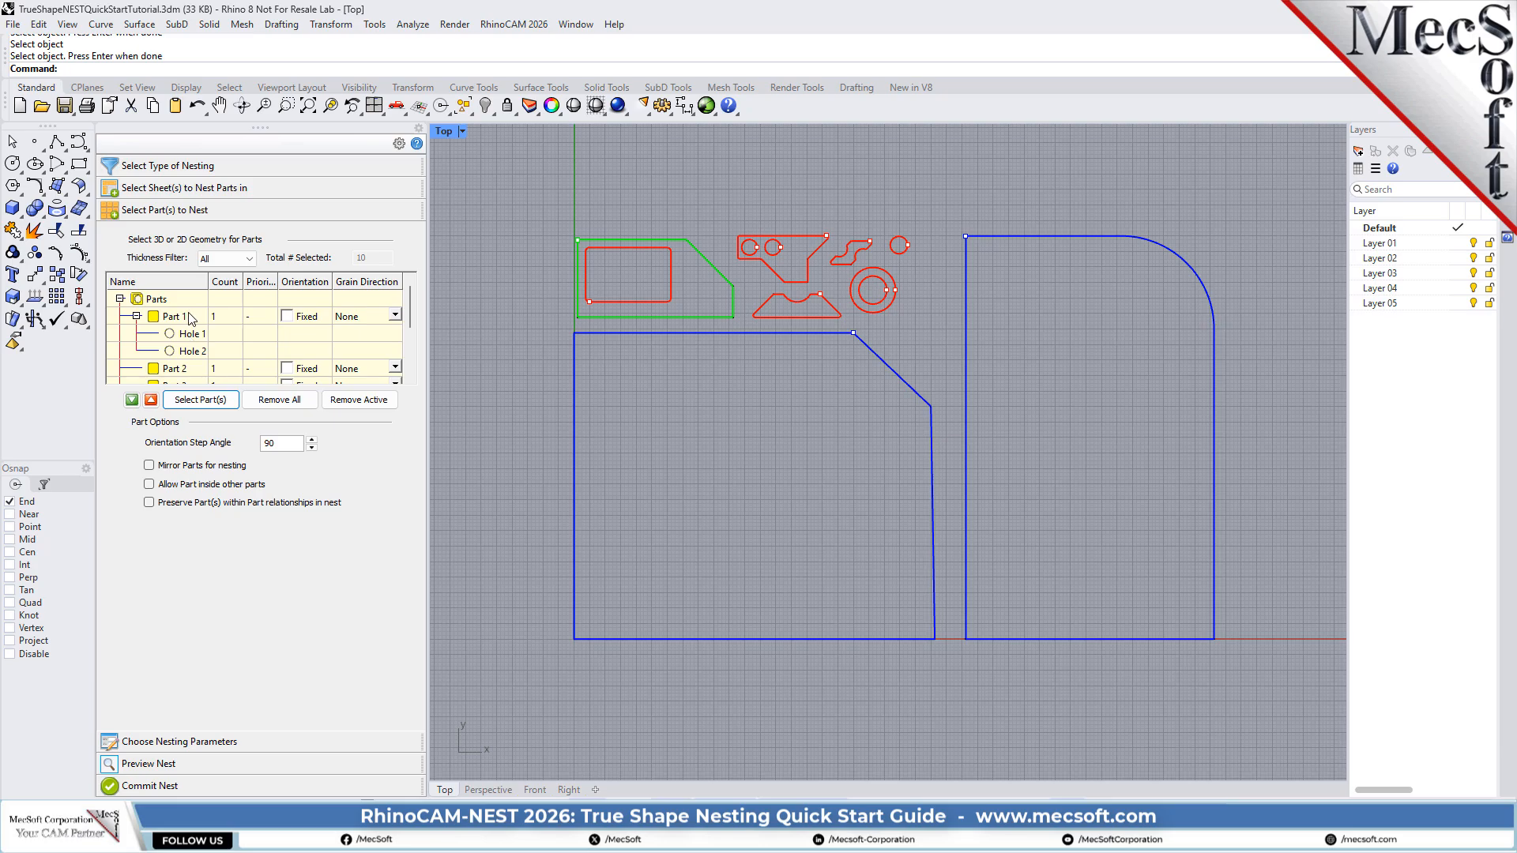
click(191, 318)
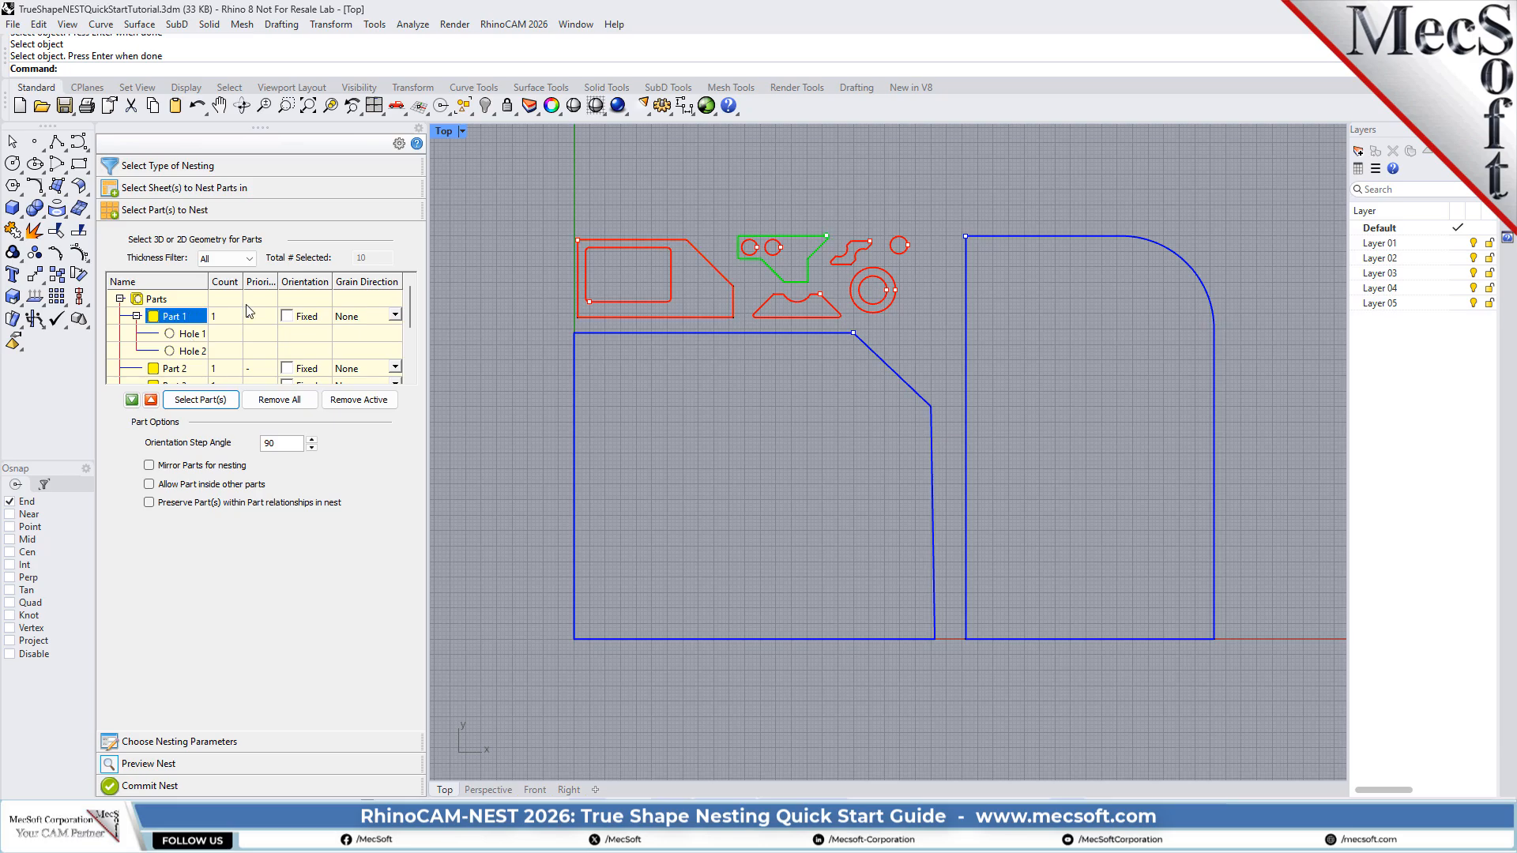
click(188, 334)
click(188, 351)
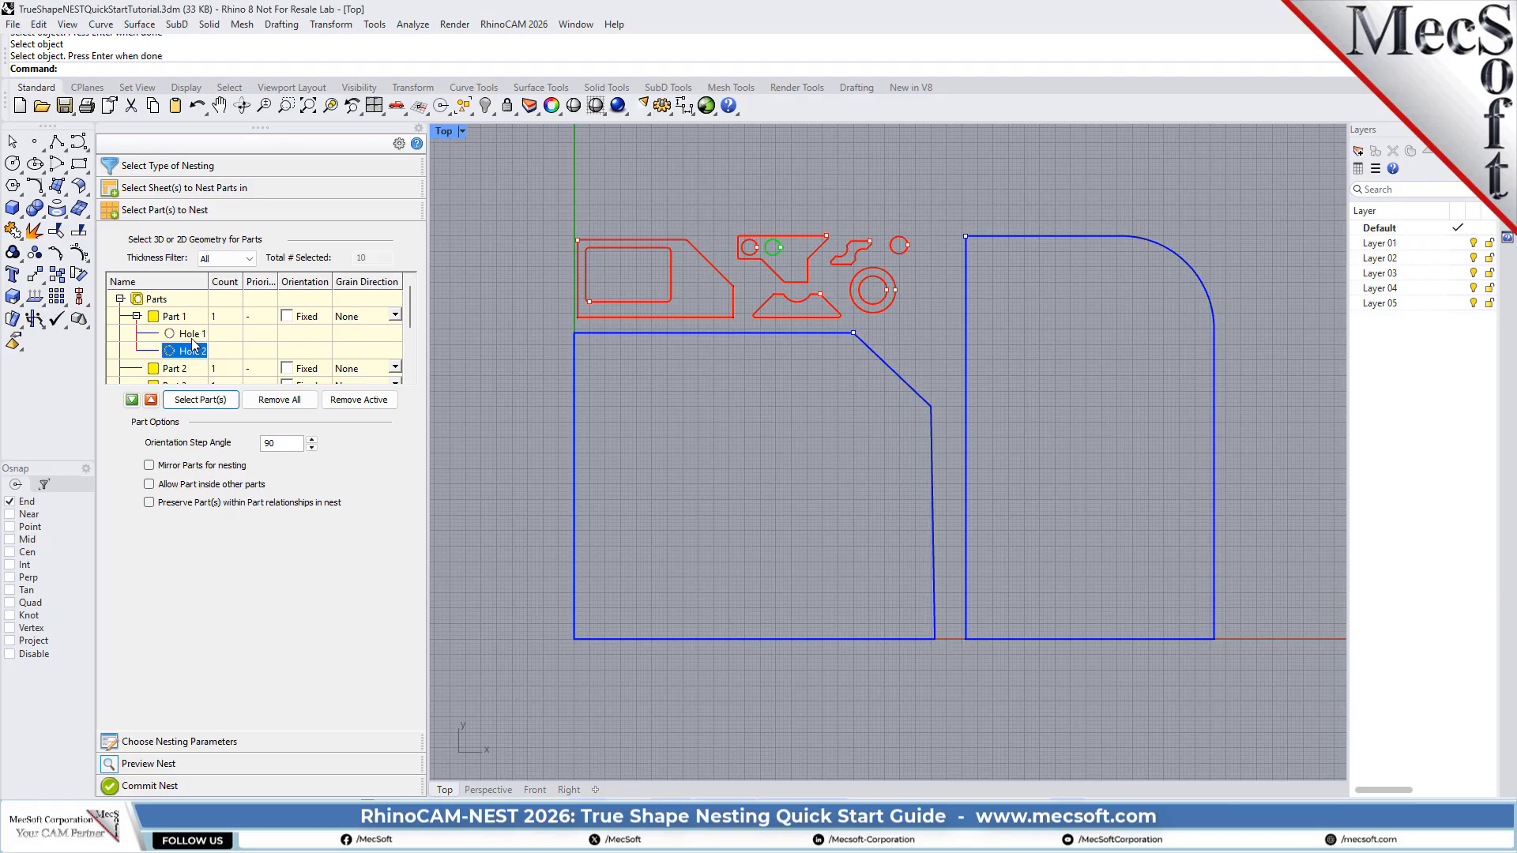
- Set the count of Part 1 to 50 and apply the same count to all parts
click(229, 318)
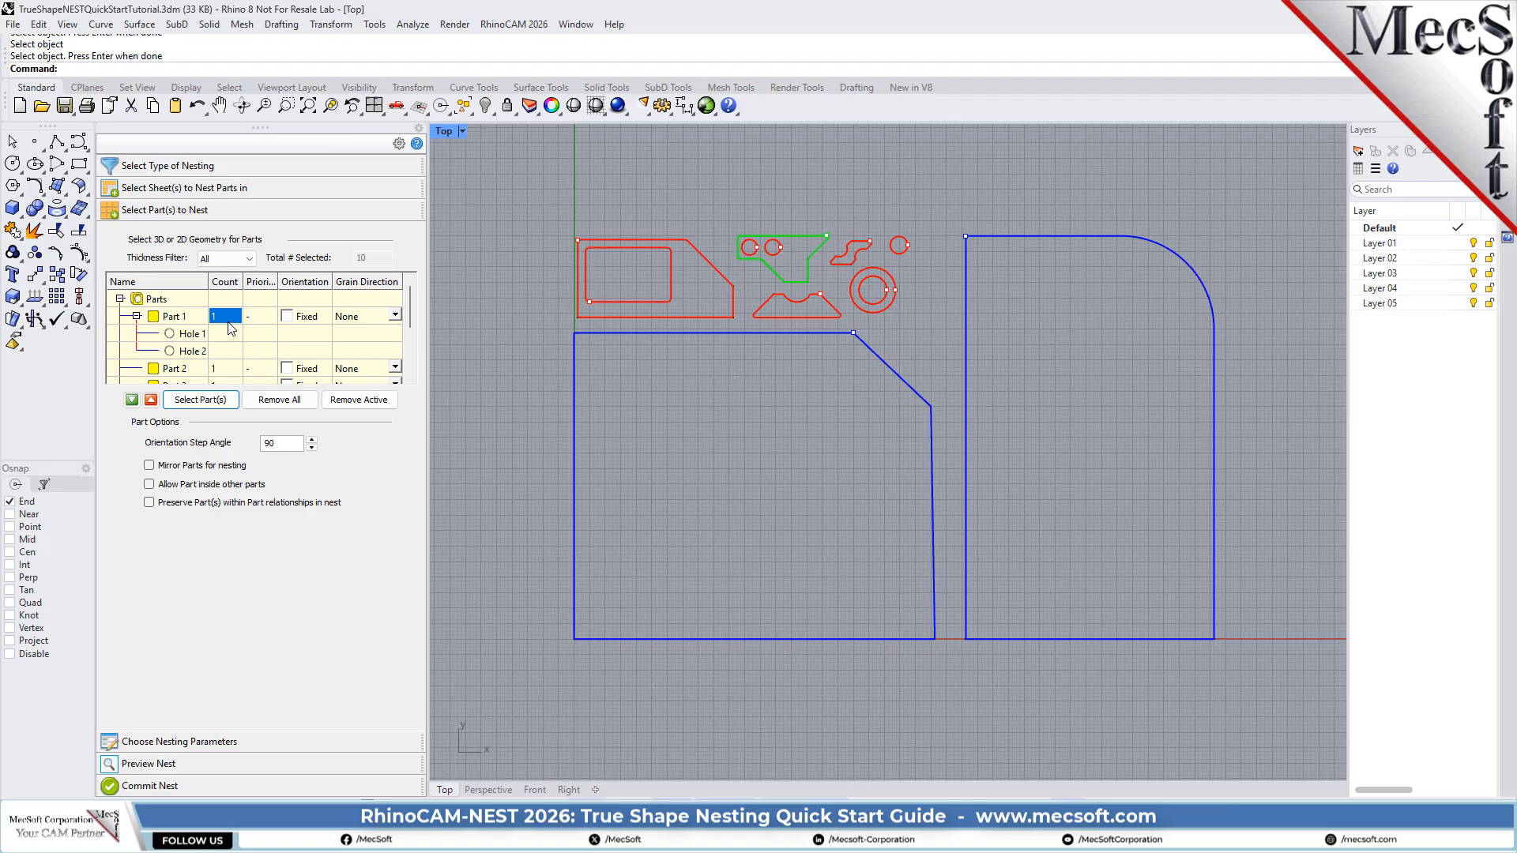
text(50)
right_click(234, 320)
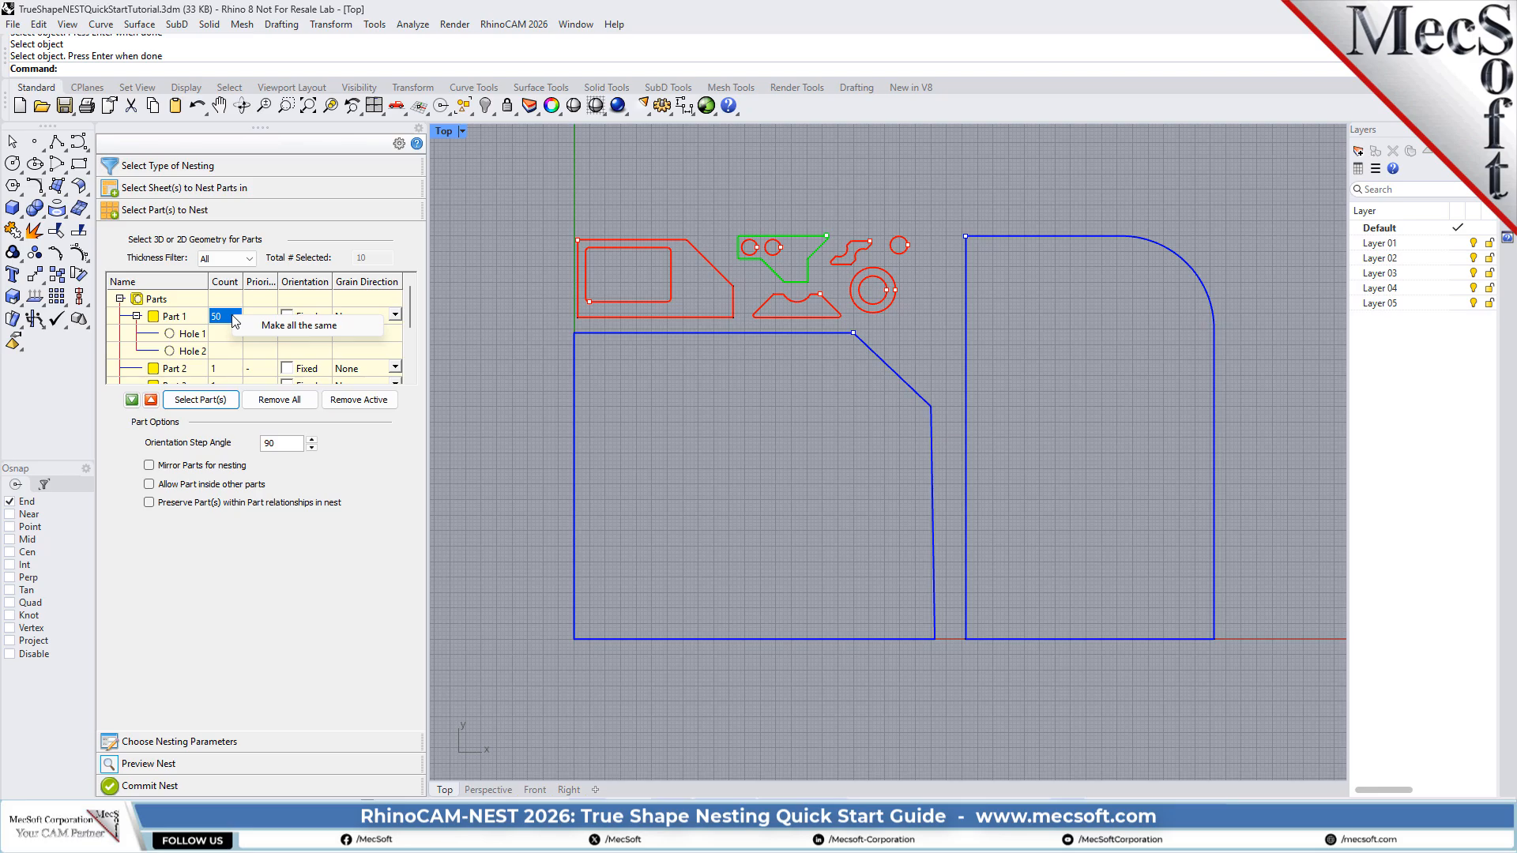
click(331, 330)
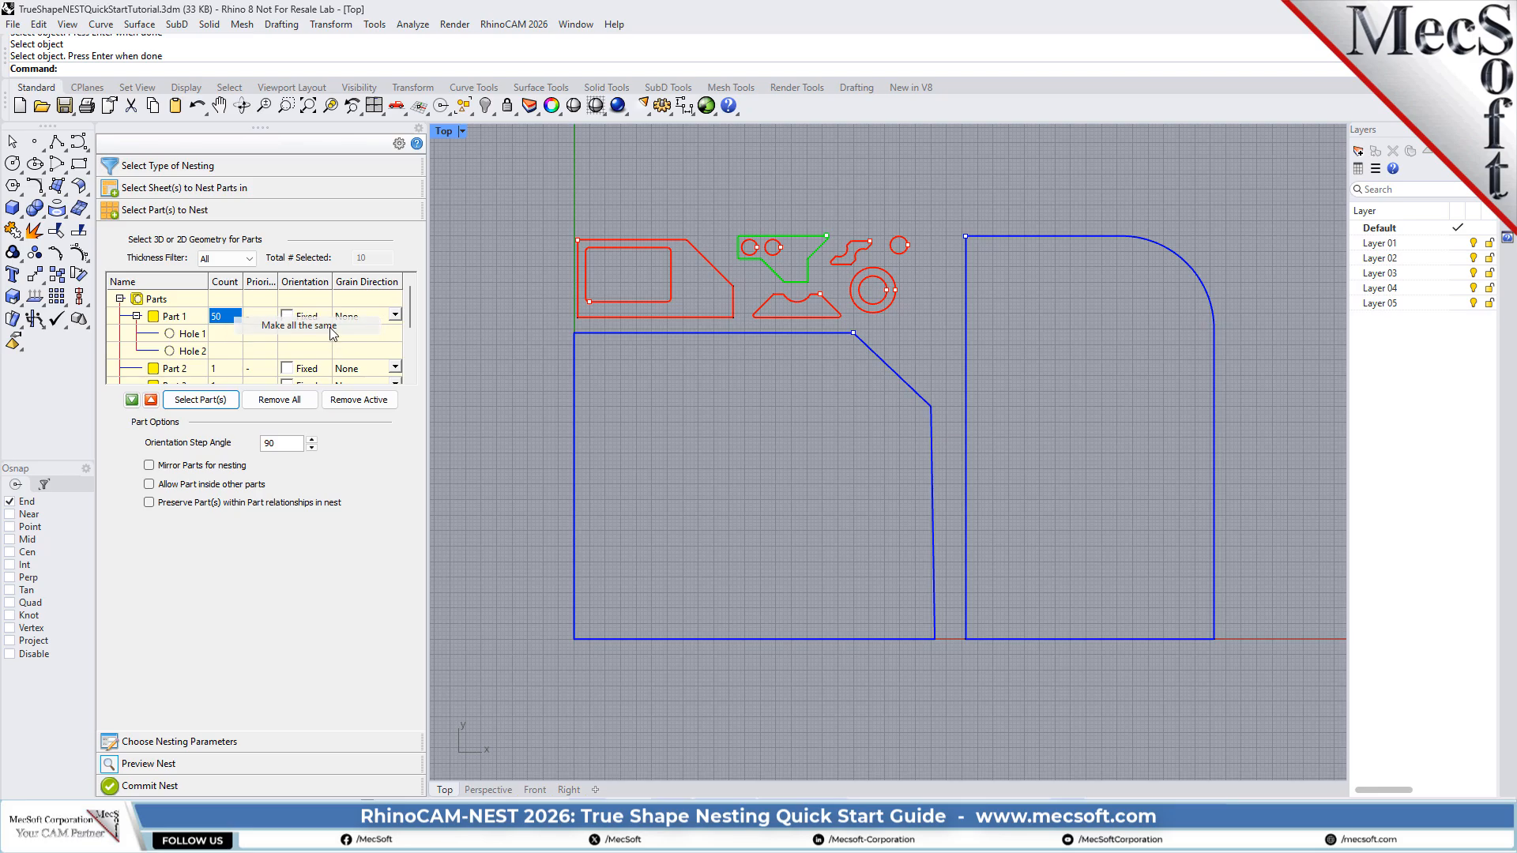
mouse_move(410, 314)
mouse_down()
mouse_move(410, 371)
mouse_move(410, 293)
mouse_up()
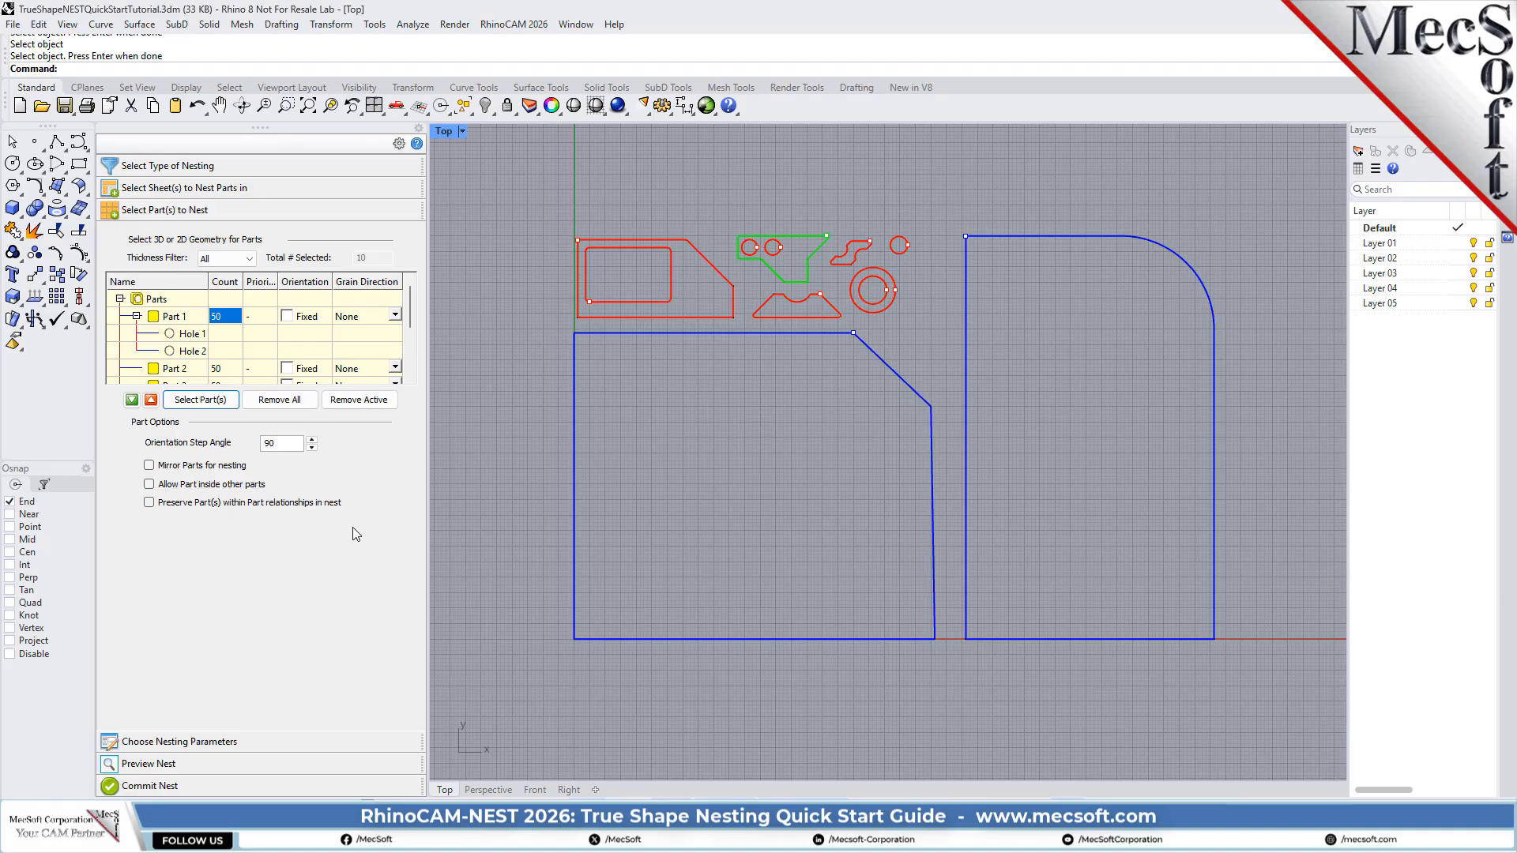
- Set the orientation step angle to 45 and allow mirroring parts and placing parts inside other parts
double_click(282, 443)
text(45)
click(168, 467)
click(171, 493)
- Fix the orientation of Part 1 for nesting
click(174, 316)
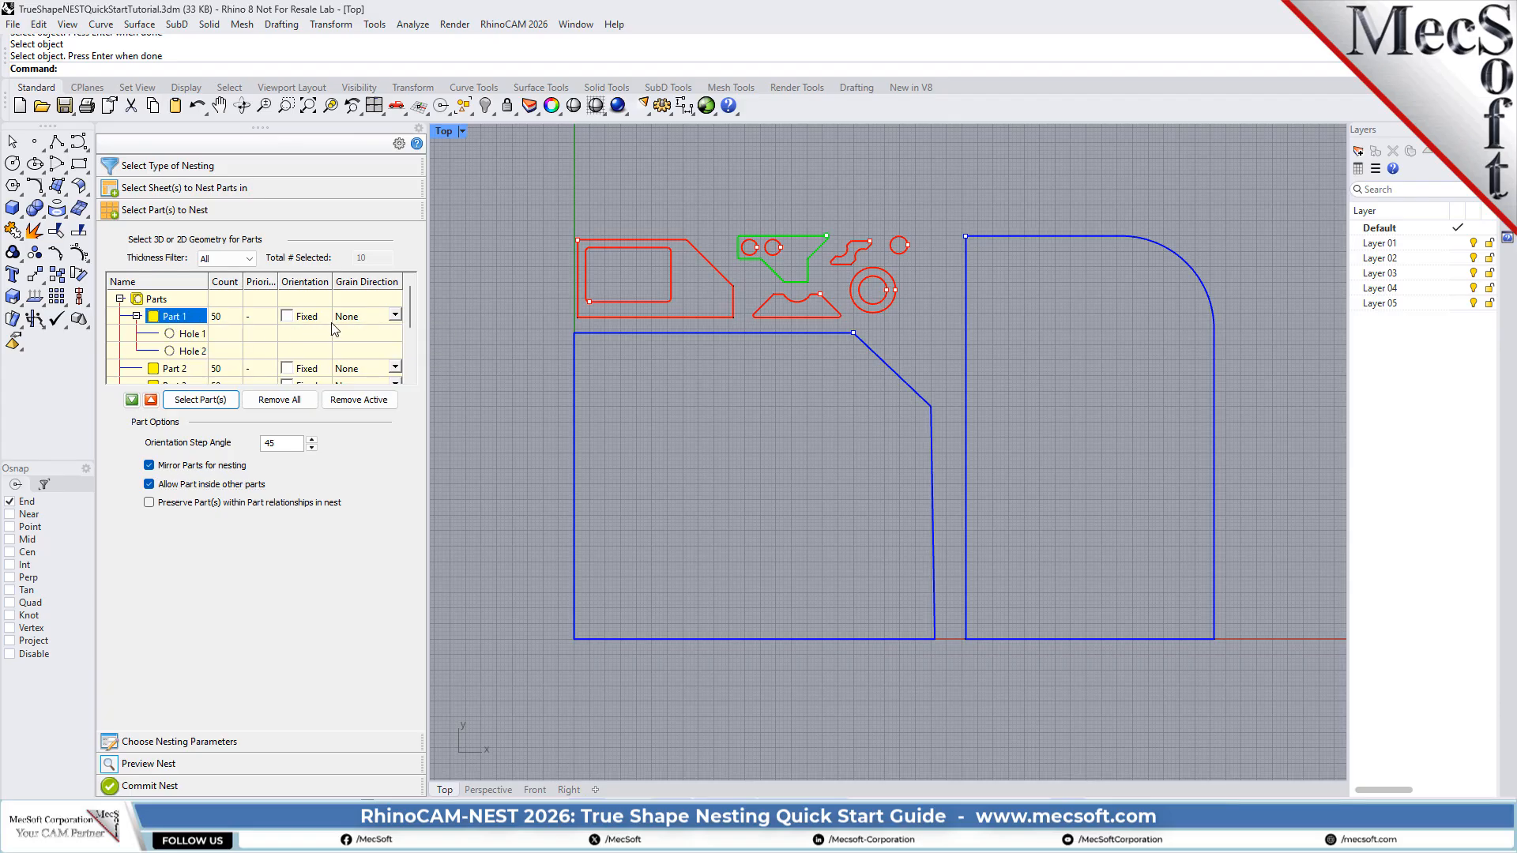
click(286, 316)
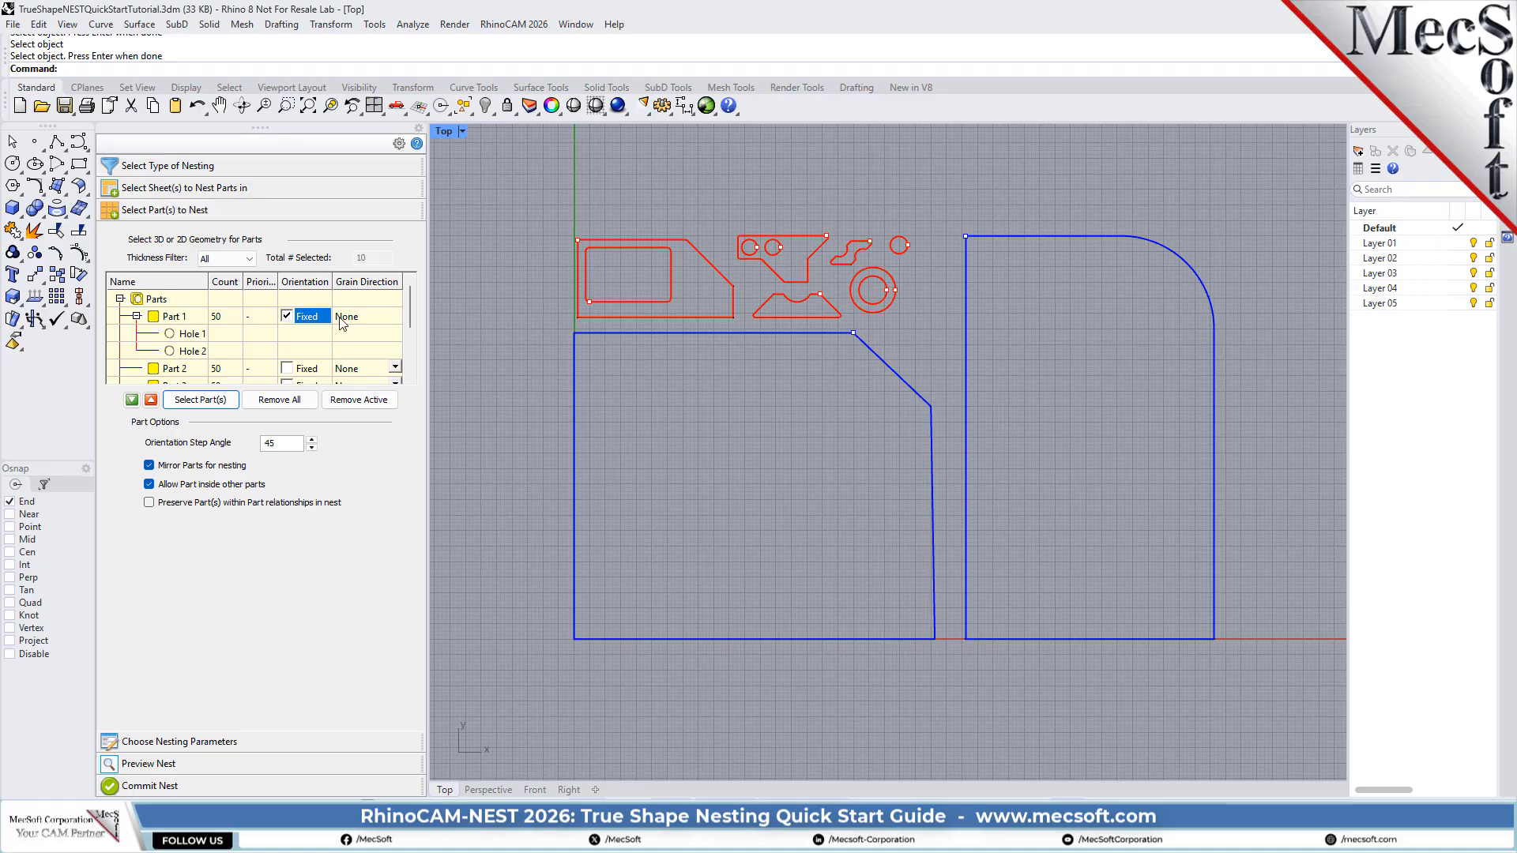
click(177, 317)
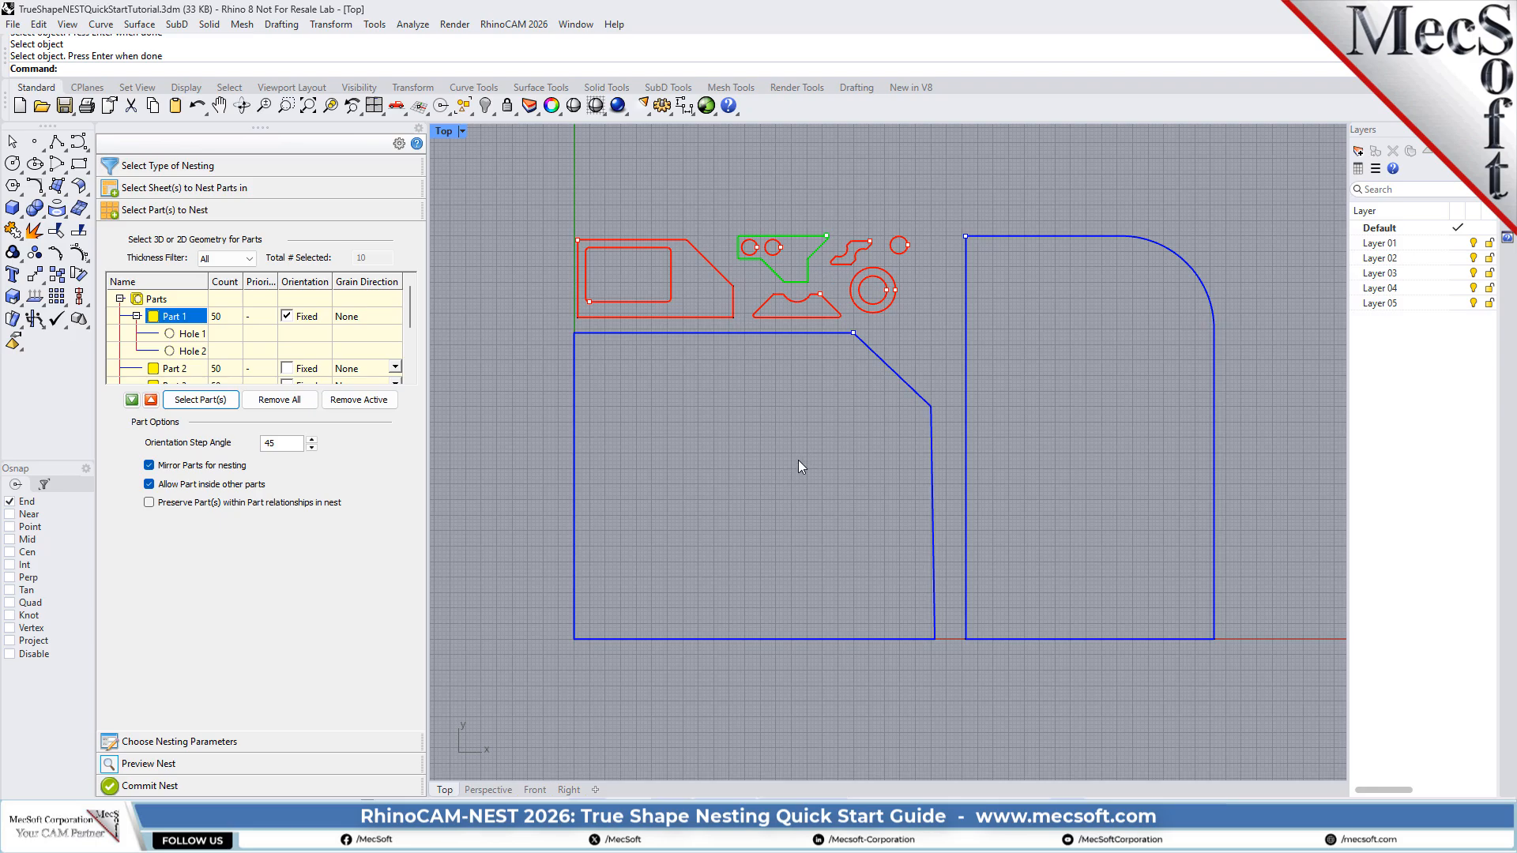
- Set the nesting distance from part to part to 0.15 and from part to sheet to 0.25
click(221, 746)
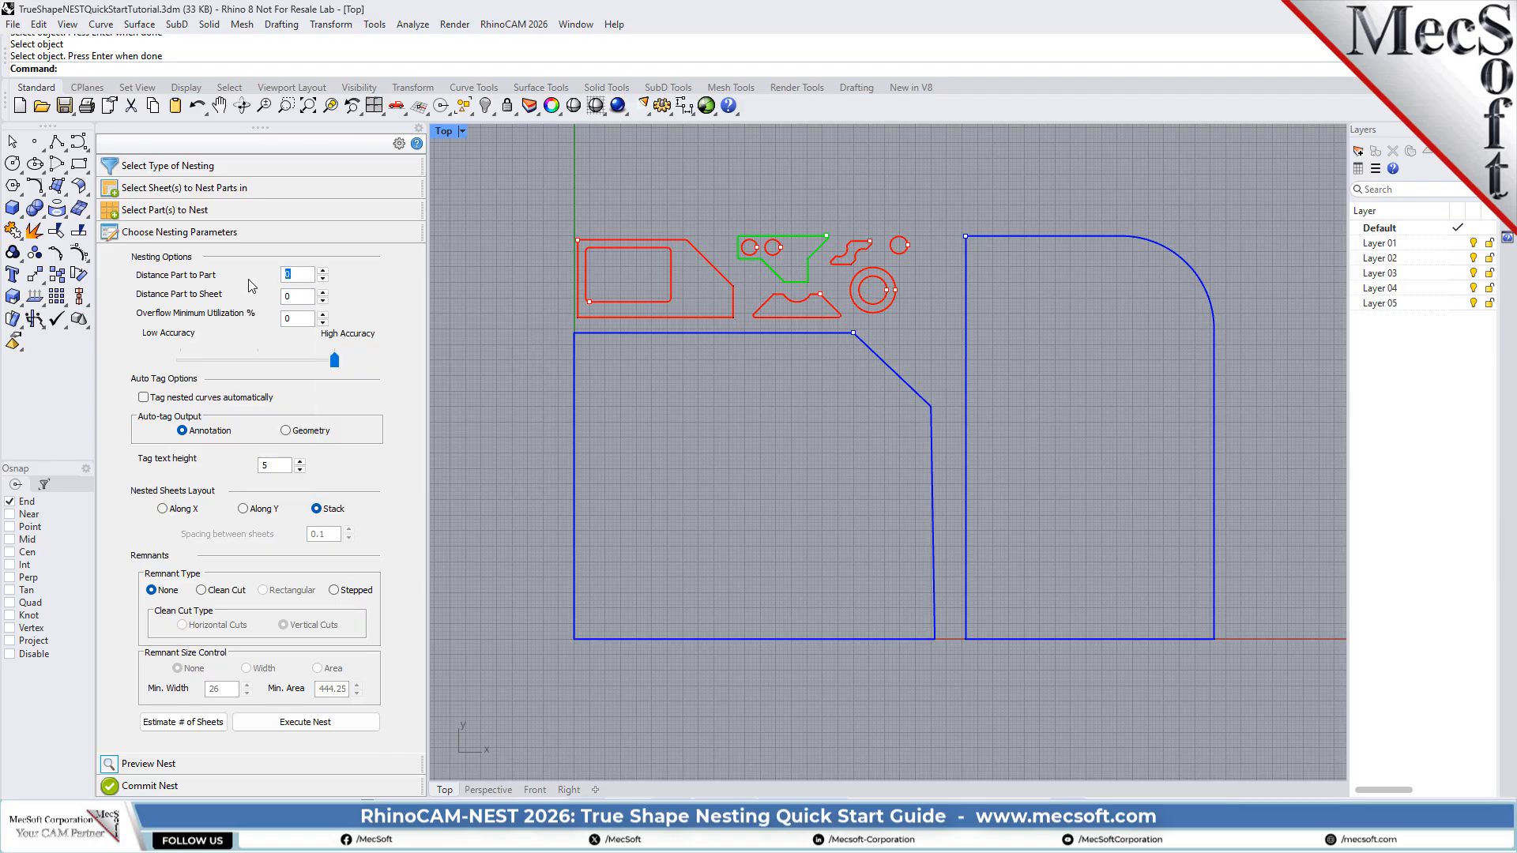
text(15)
key(Tab)
text(0.25)
- Update the sheet counts from an estimate of the sheets needed and execute the nest
click(184, 723)
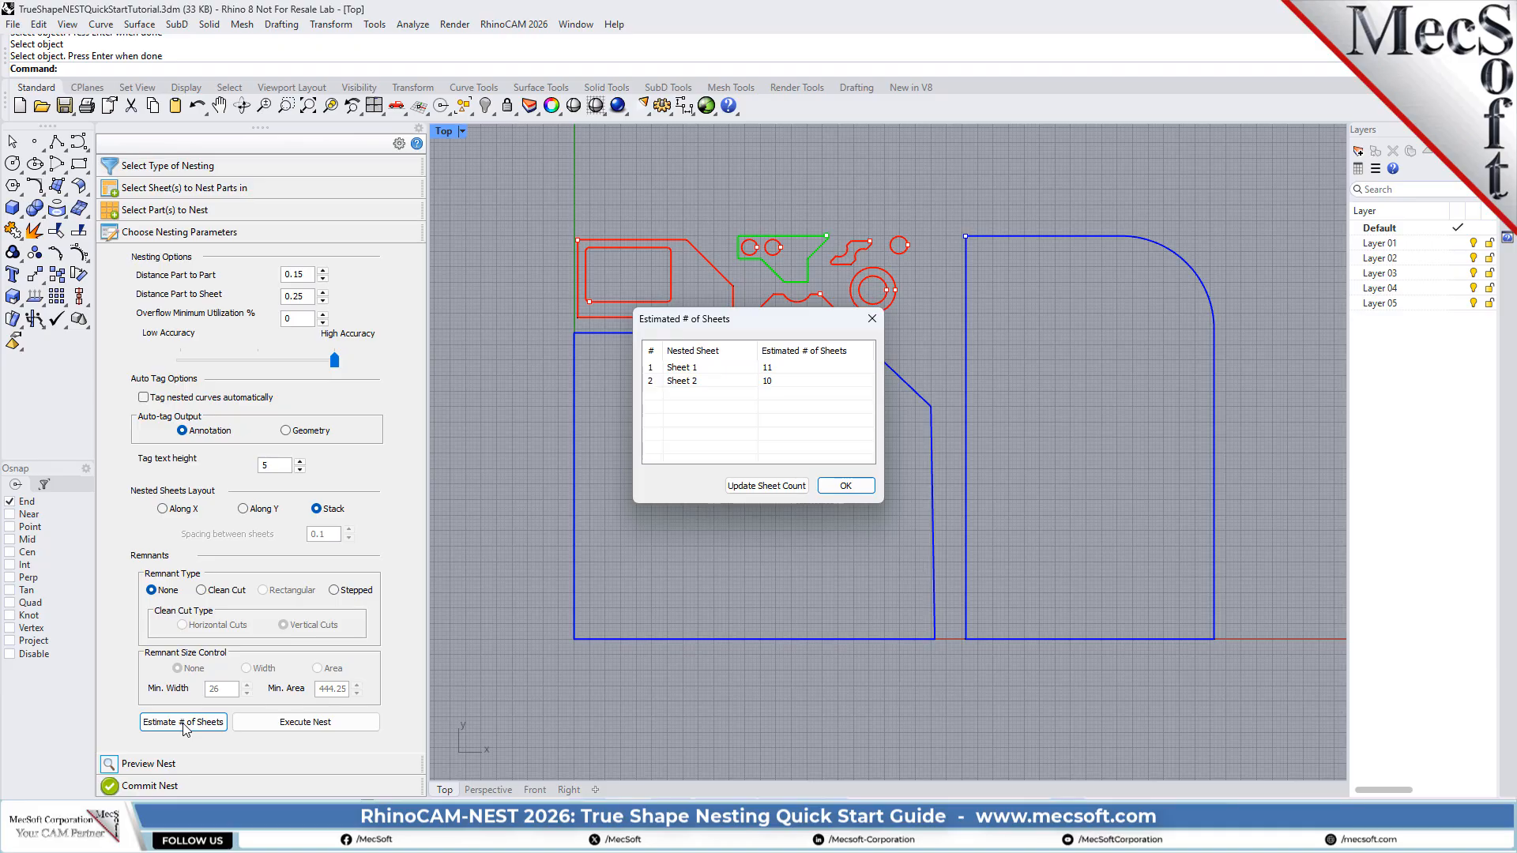
click(766, 486)
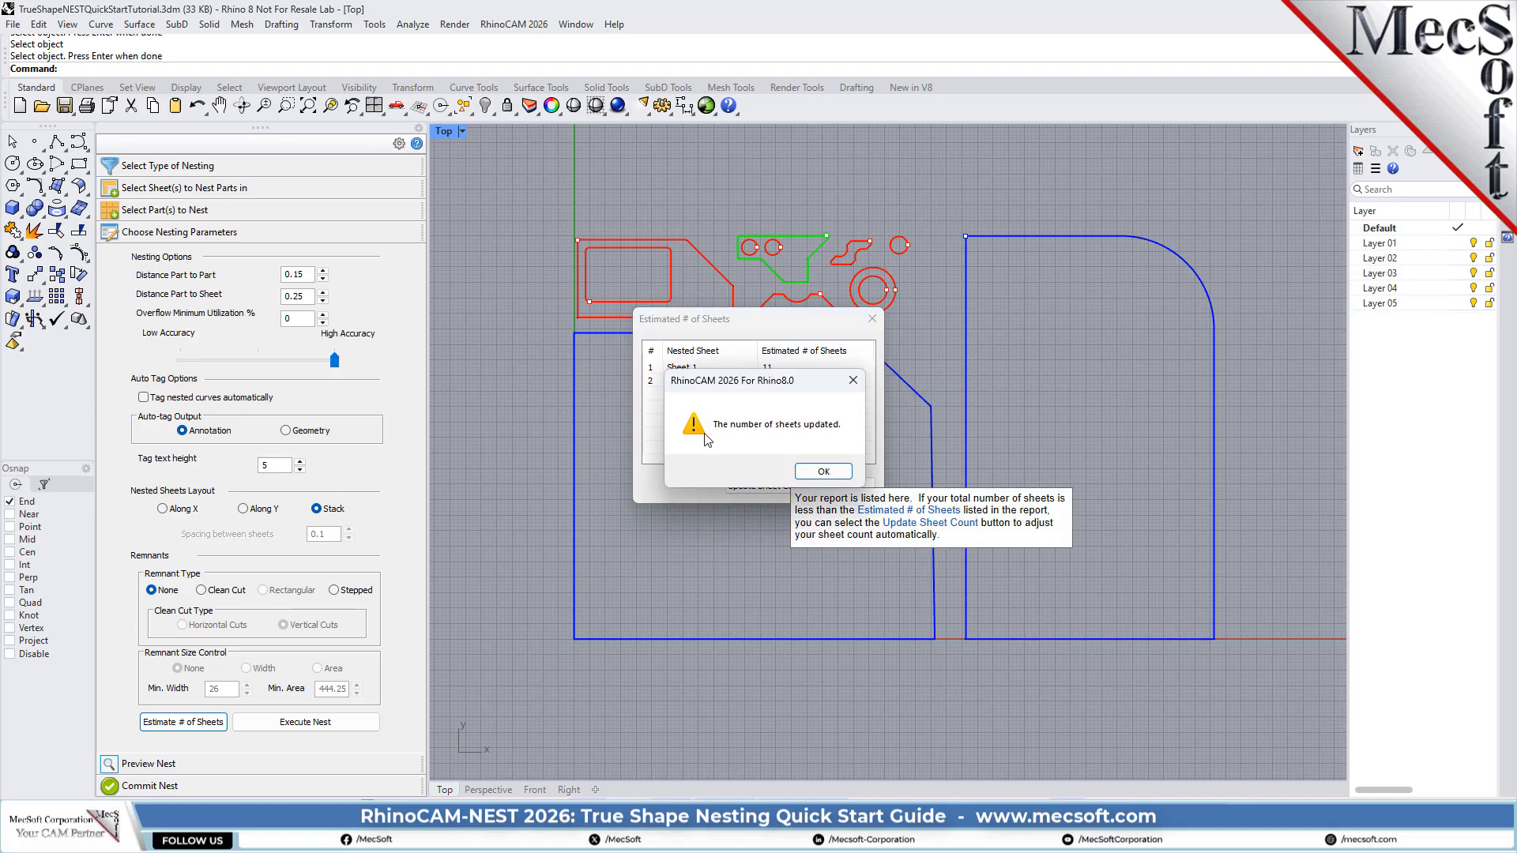
click(836, 473)
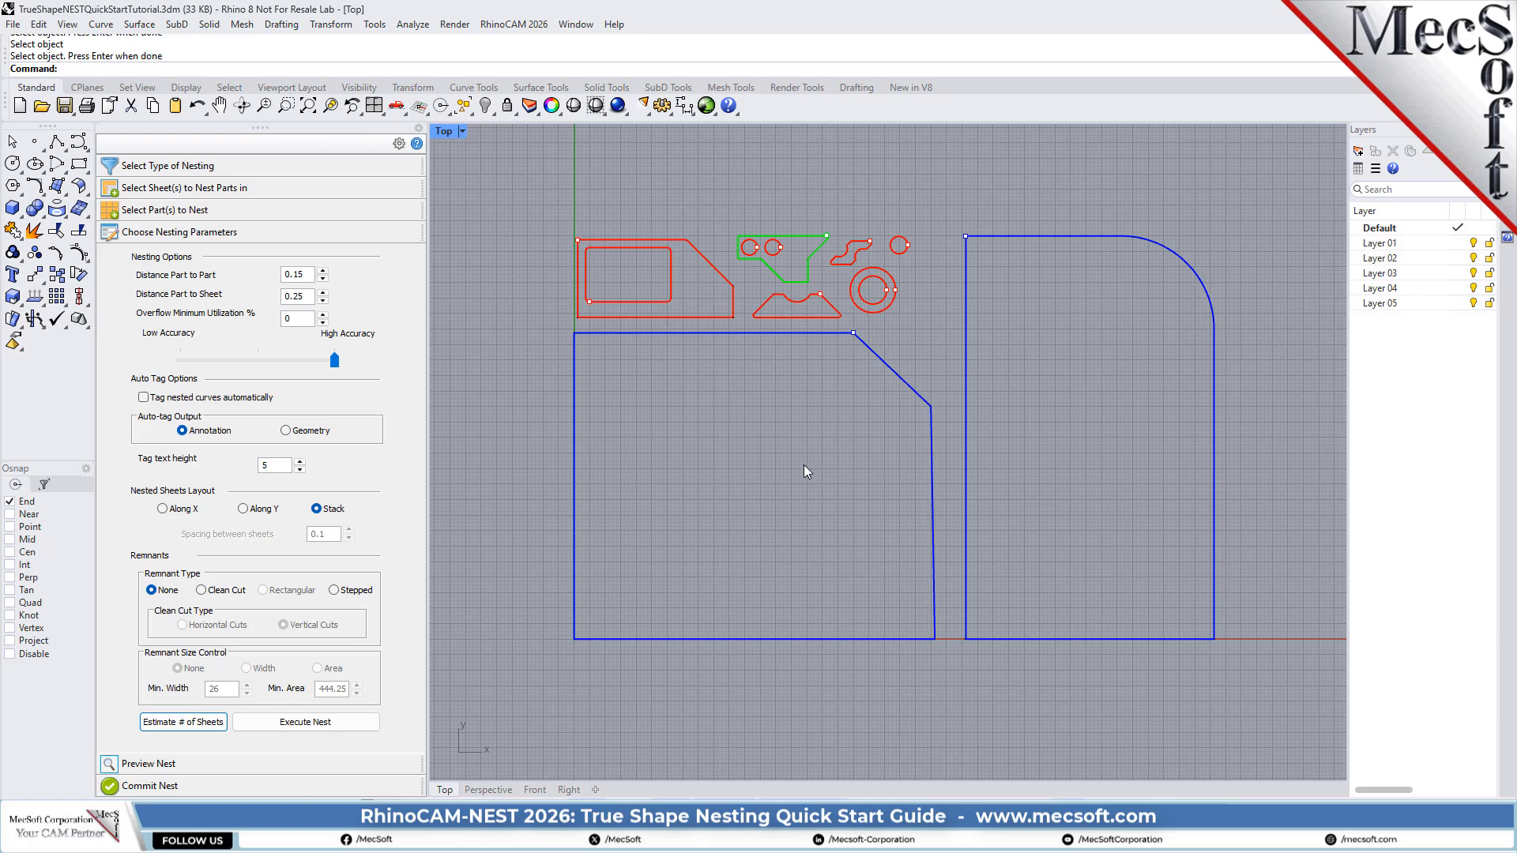
click(309, 728)
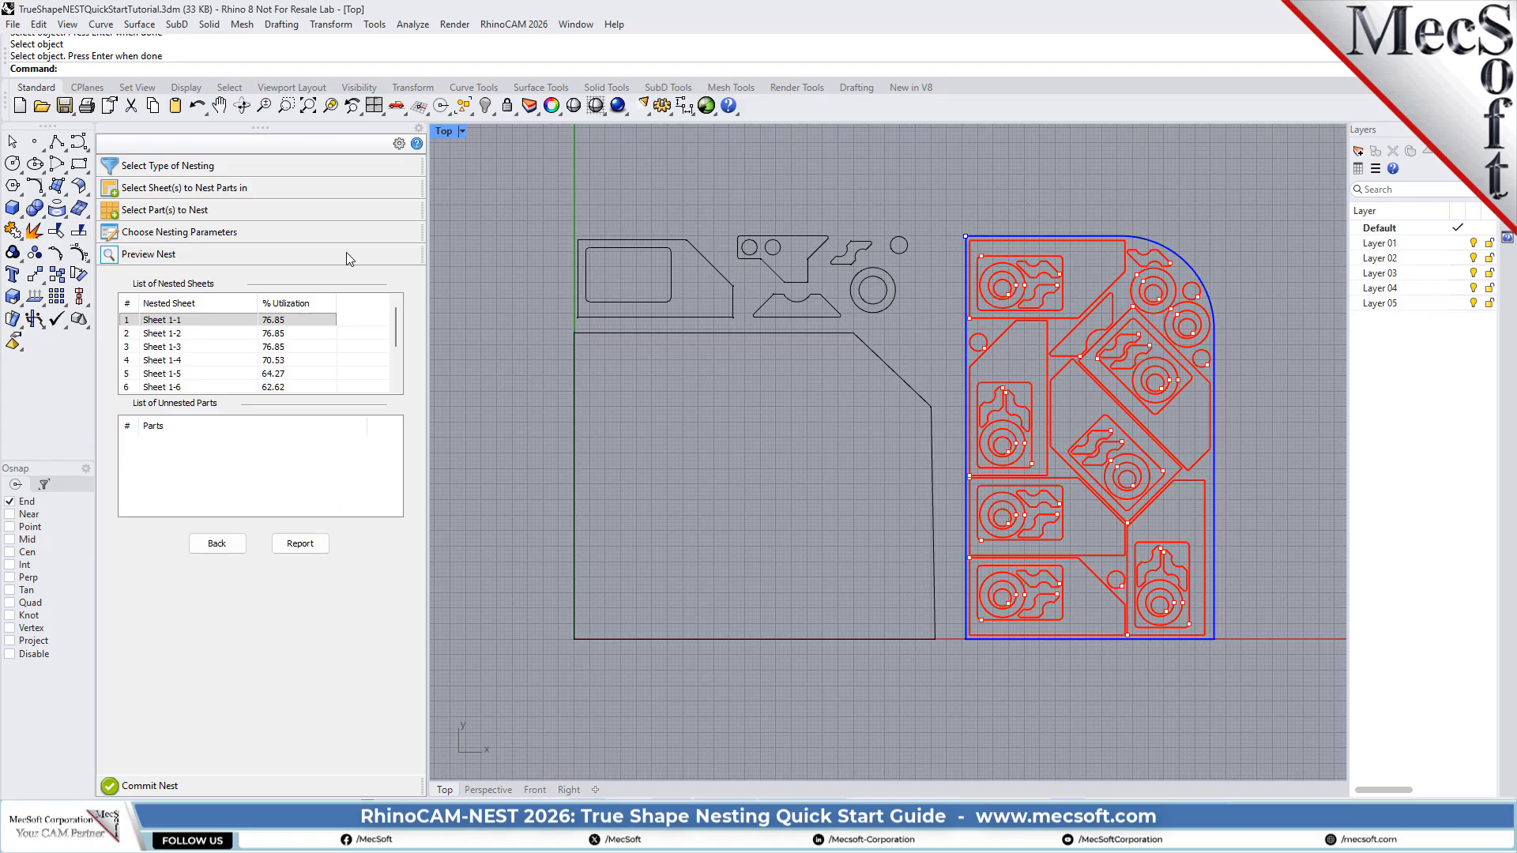
- Examine the previewed part layouts on the nested sheets, from Sheet 1-1 through Sheet 1-6 and then Sheets 1-11 and 1-10
click(170, 333)
click(173, 351)
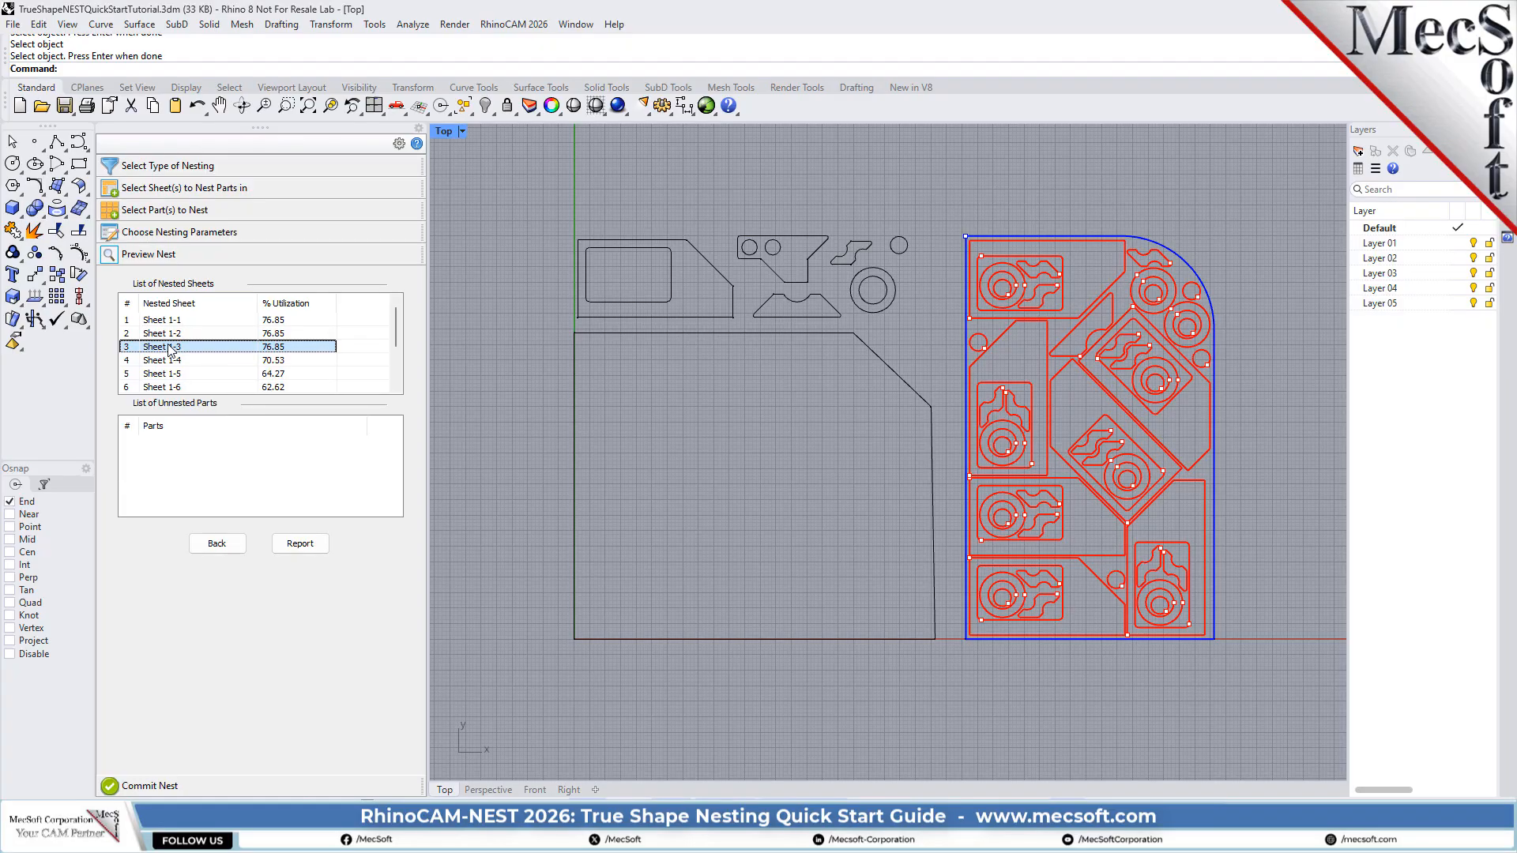
click(168, 360)
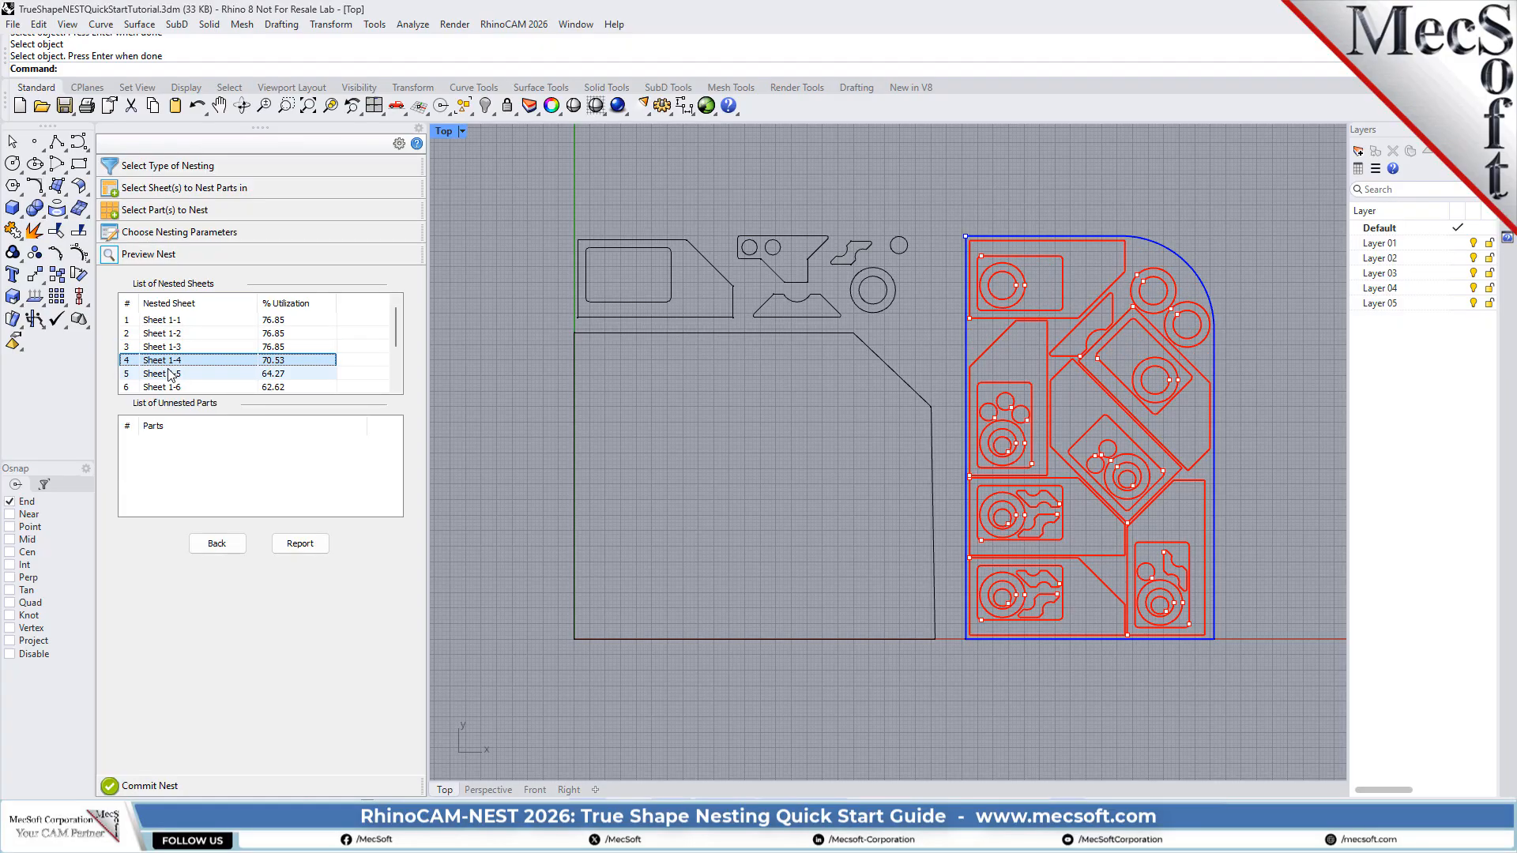
click(172, 374)
click(172, 387)
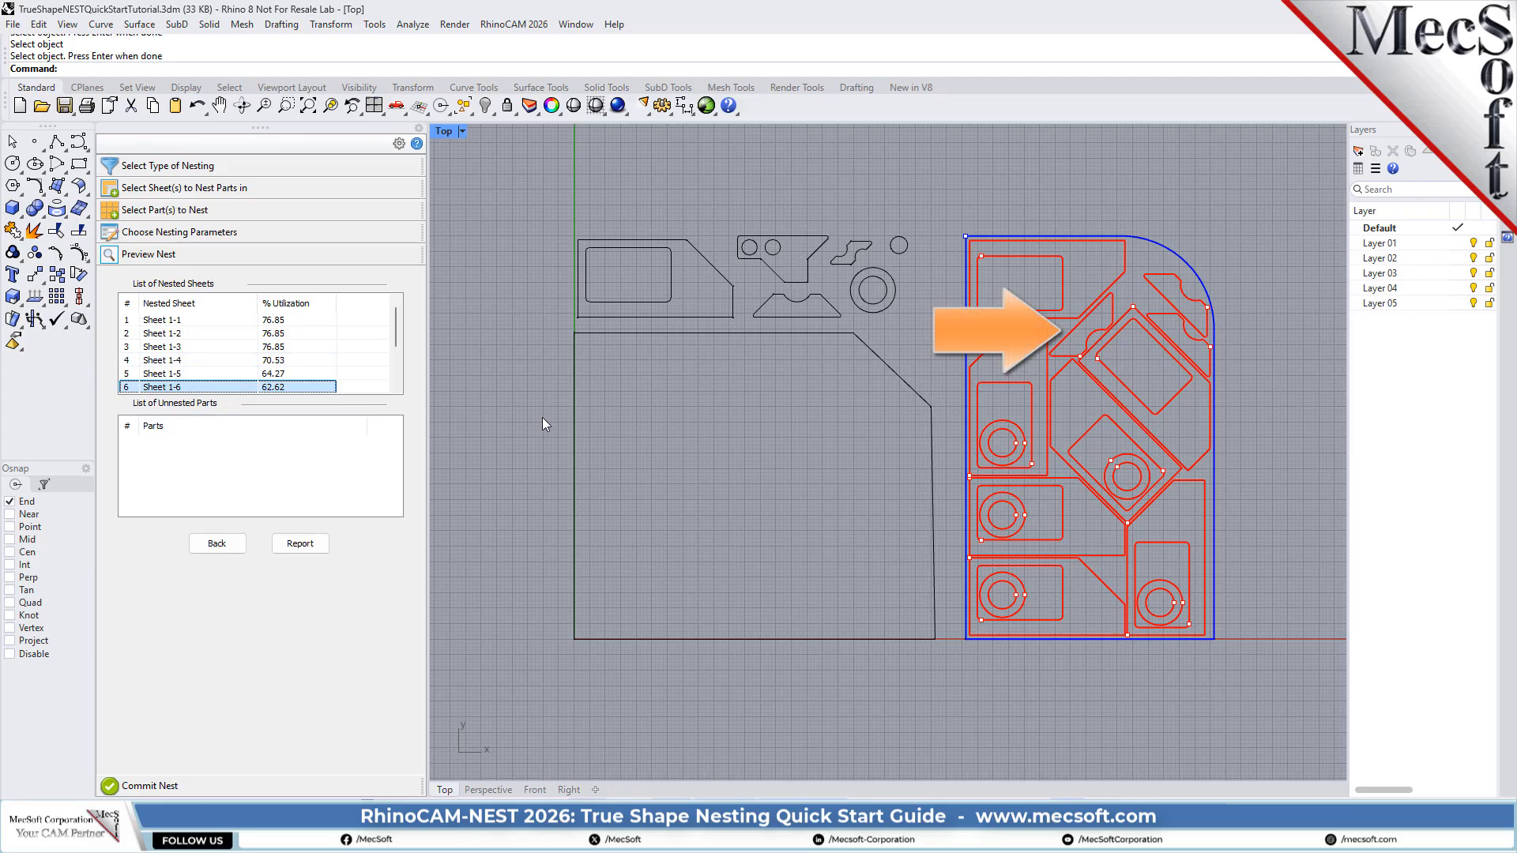
click(174, 321)
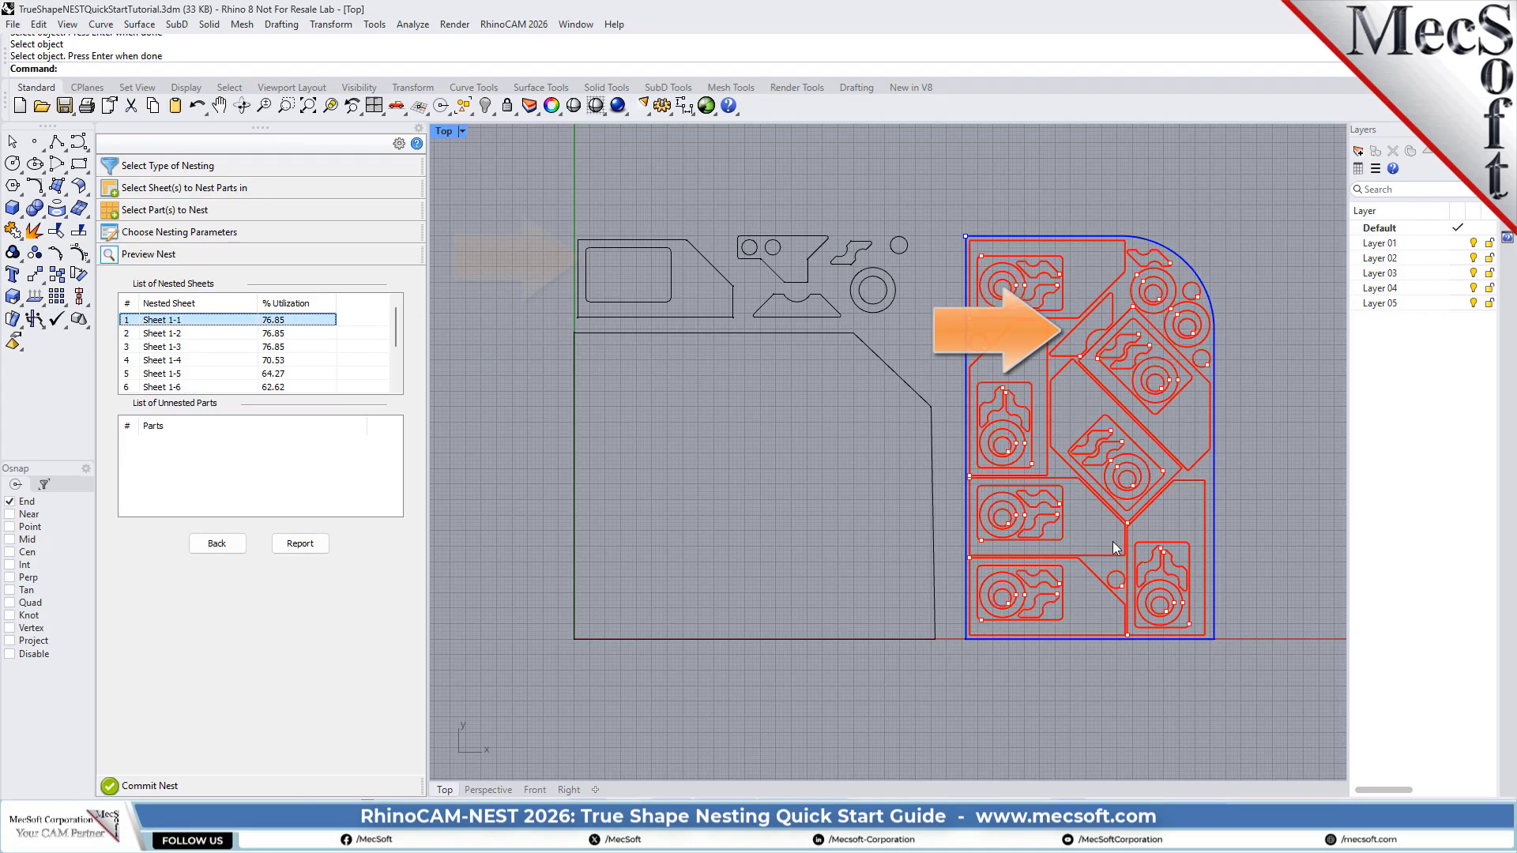
click(175, 334)
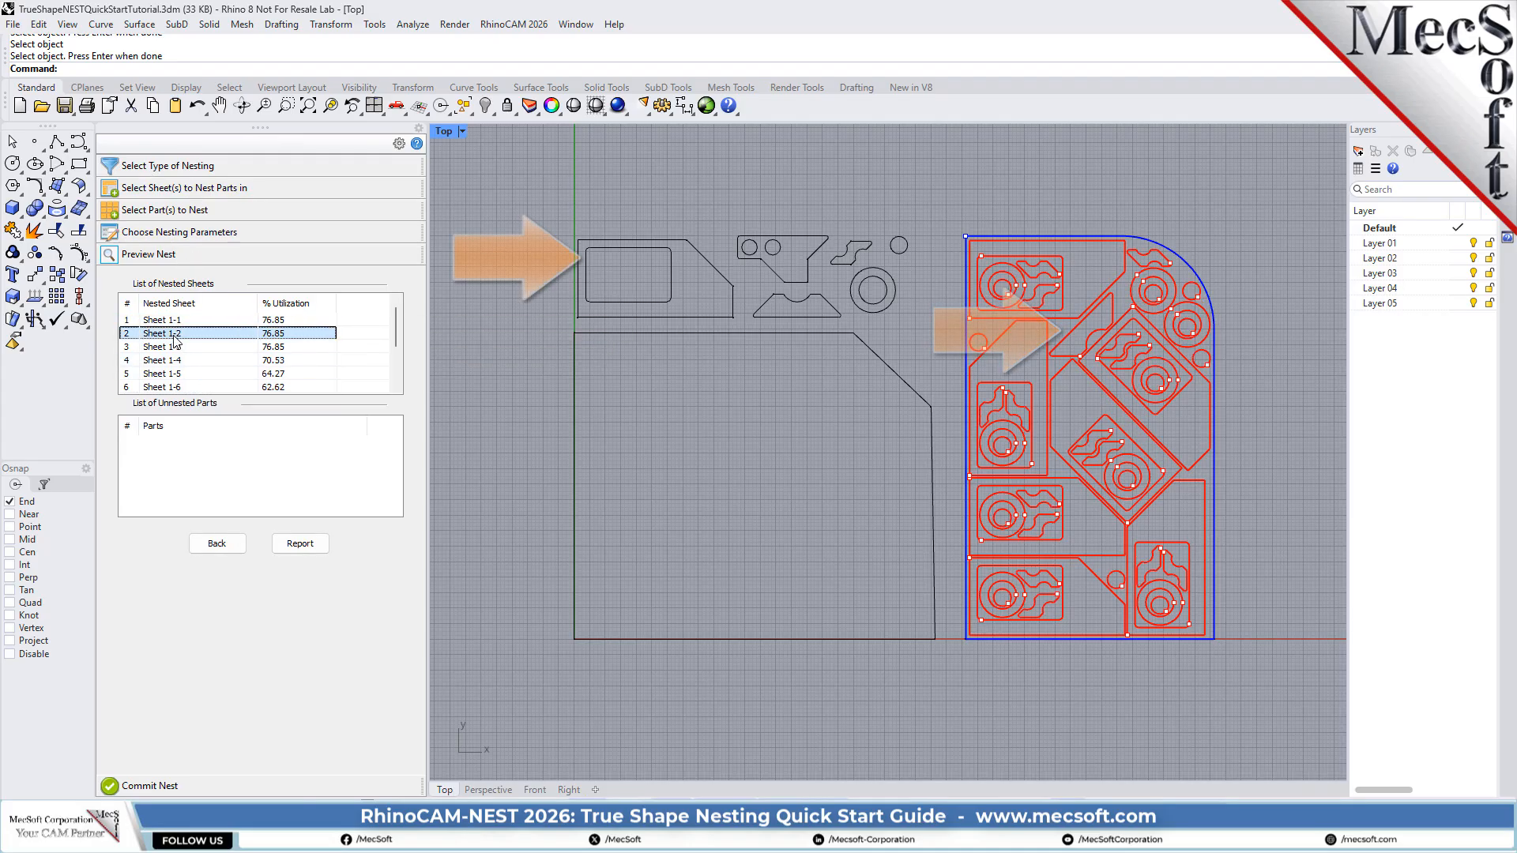
click(176, 348)
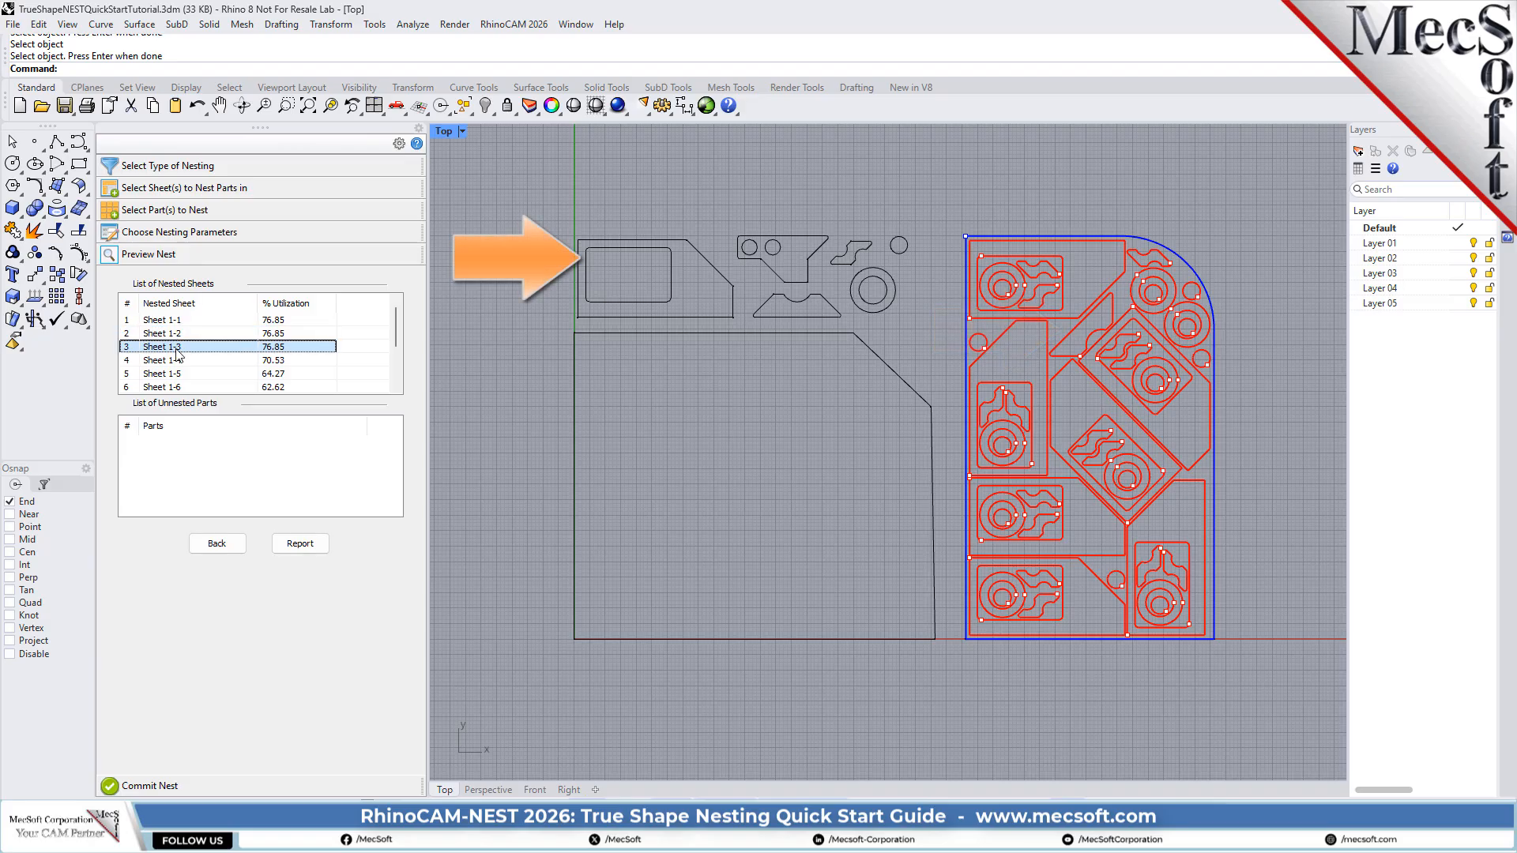
click(179, 361)
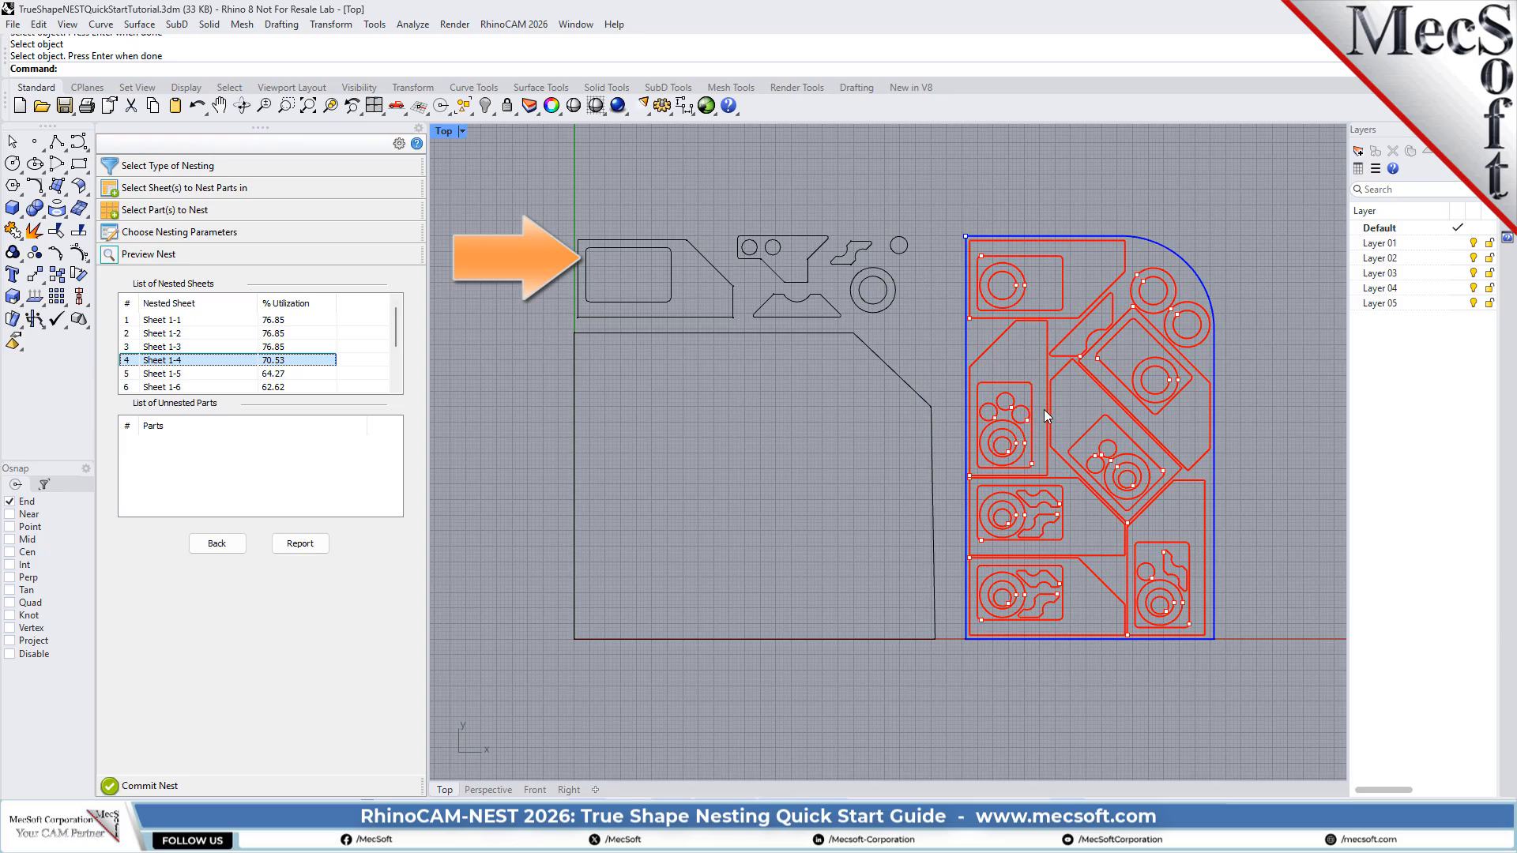
click(172, 321)
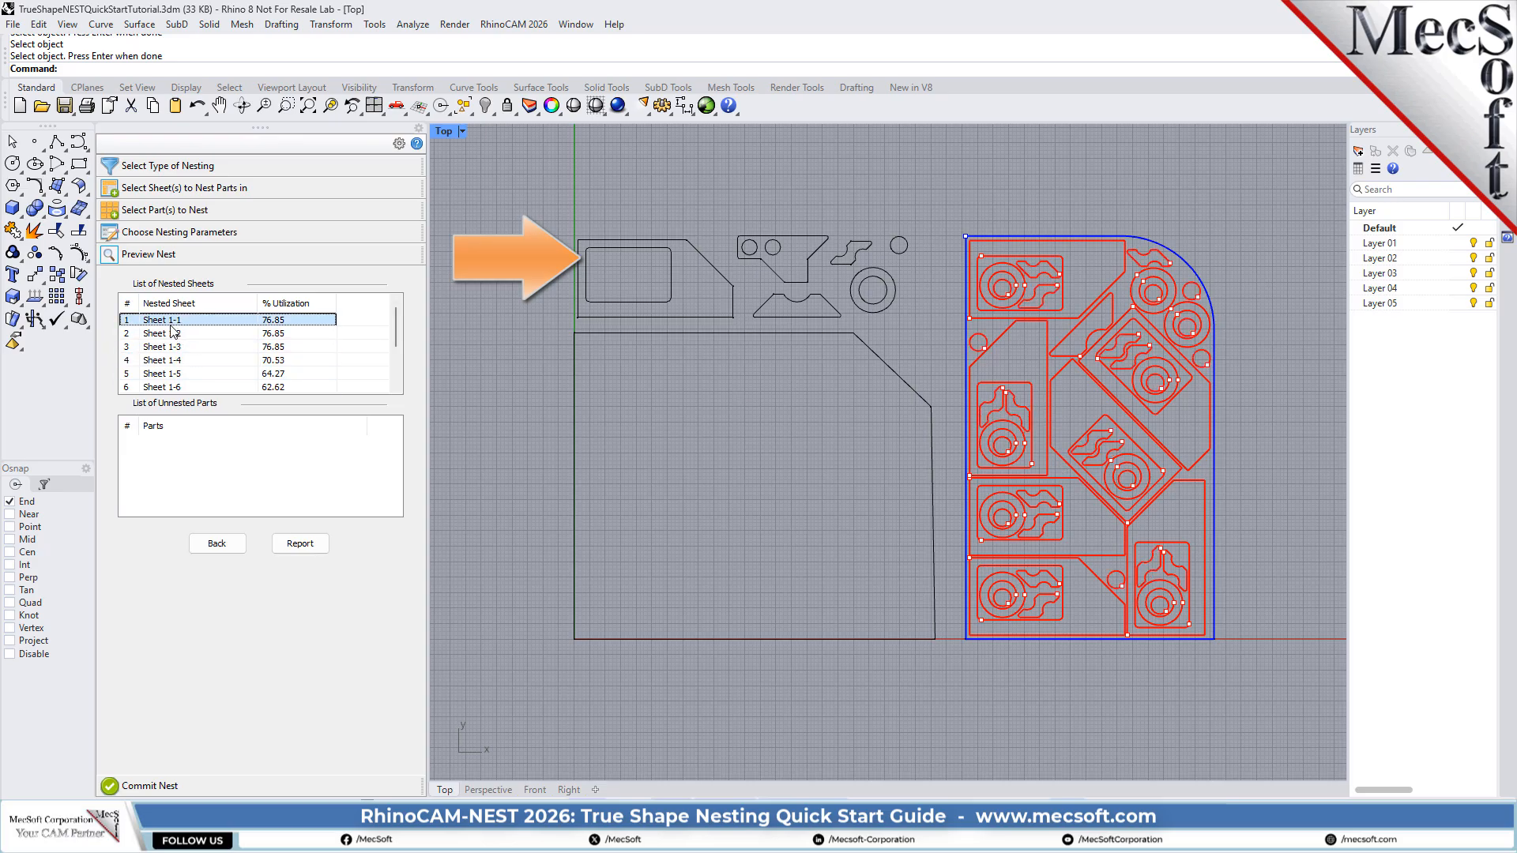
scroll(173, 387, down, 2)
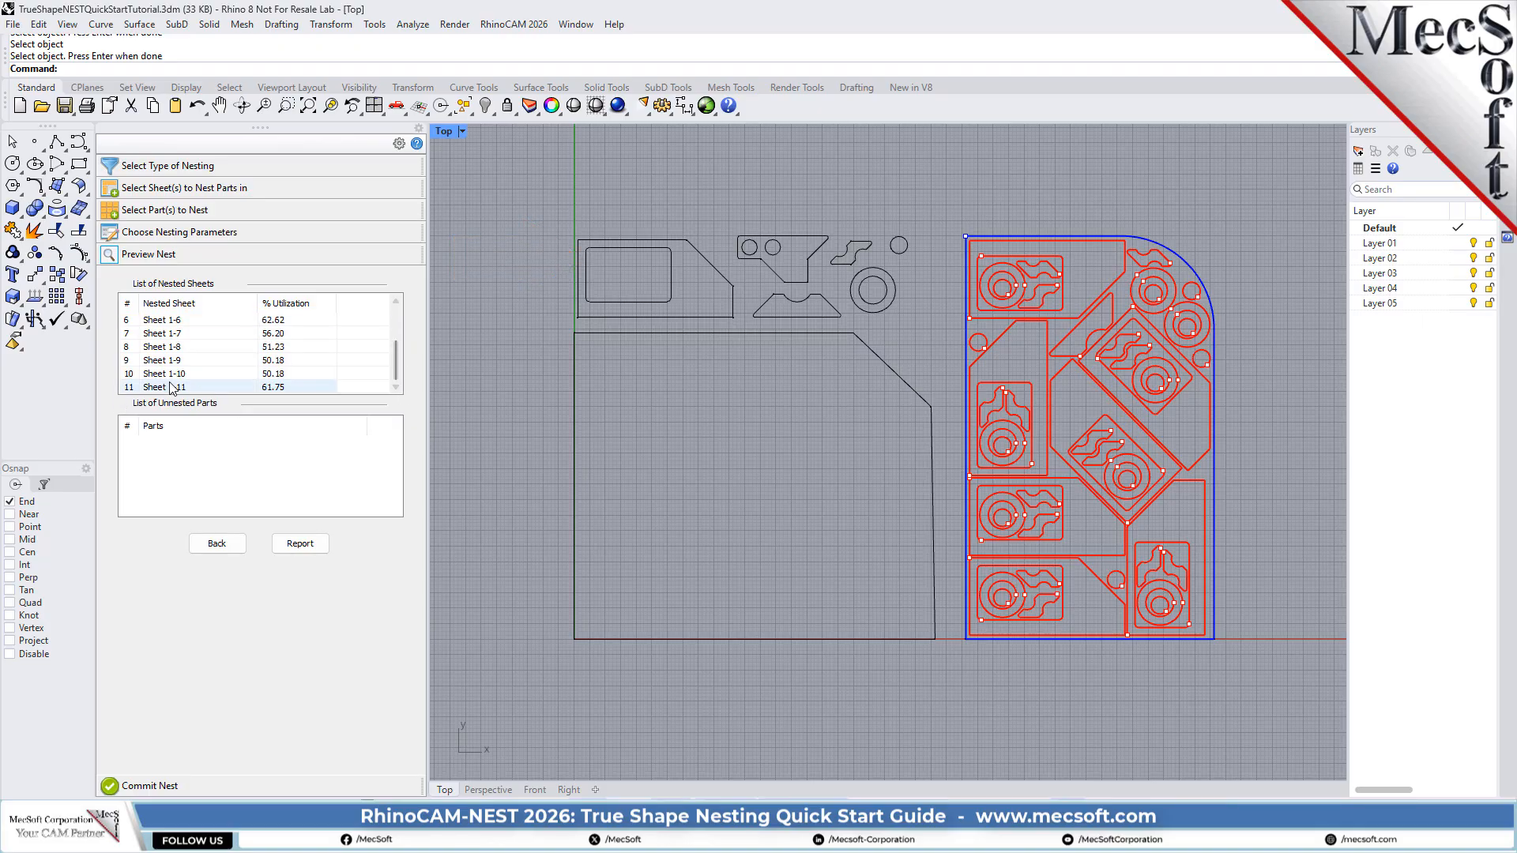
click(173, 387)
click(174, 374)
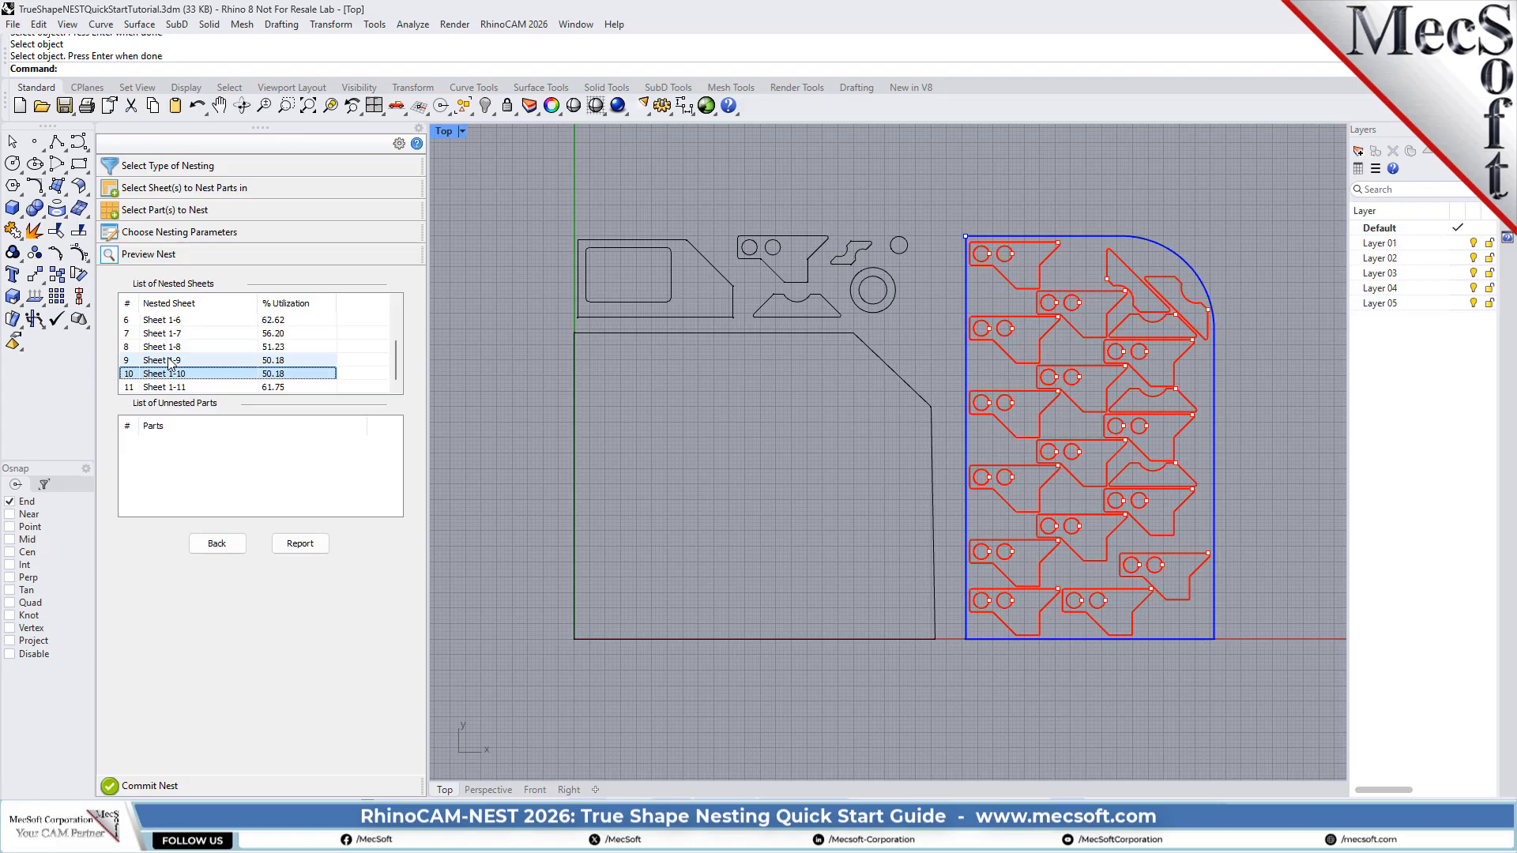
- Set the grain direction of Sheet 1 and Sheet 2 to Along X
click(210, 193)
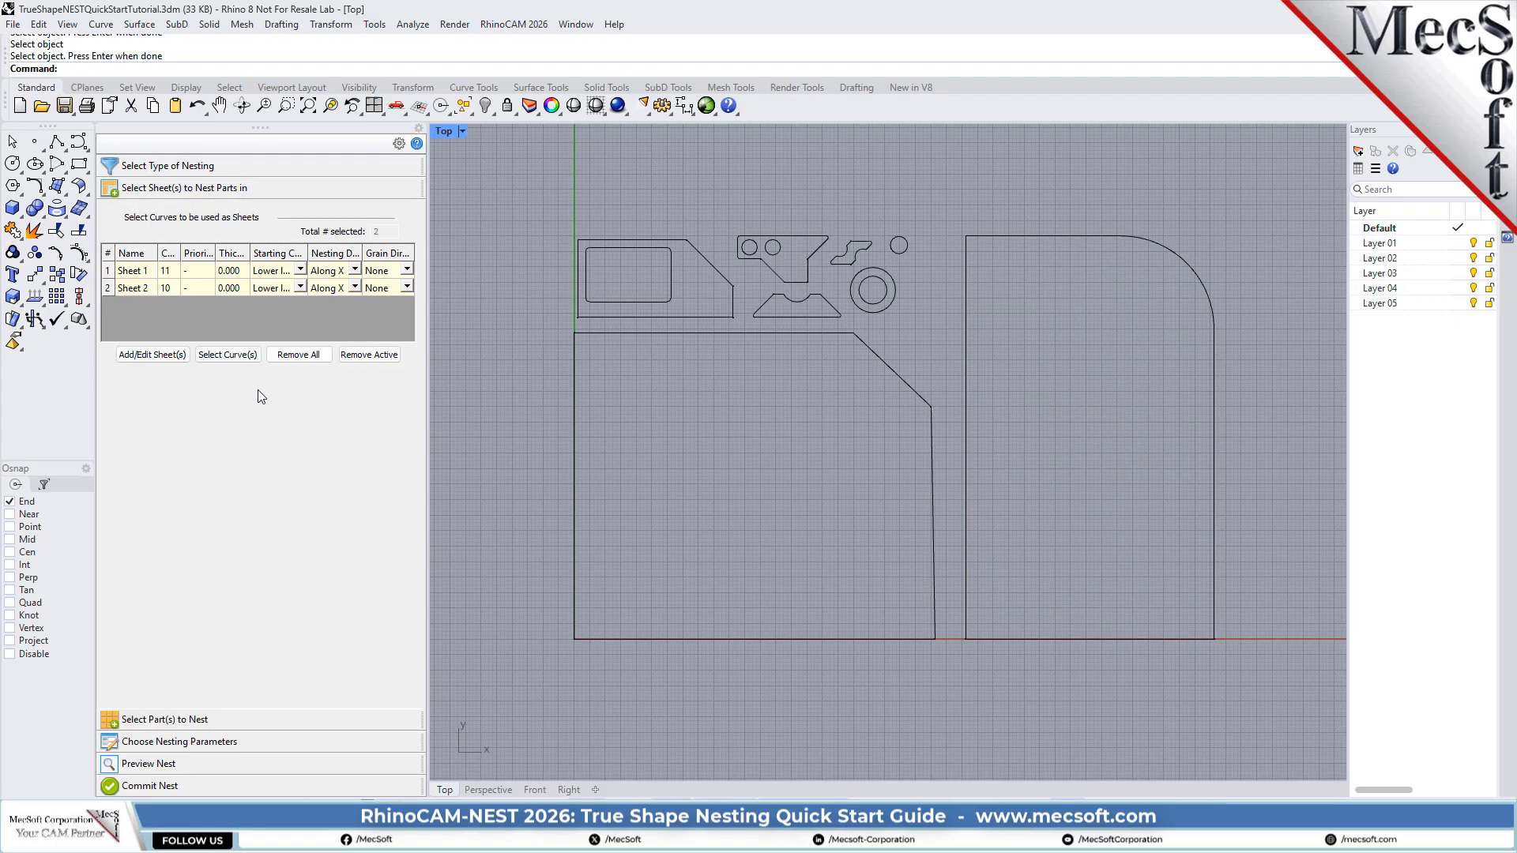
click(408, 272)
click(408, 271)
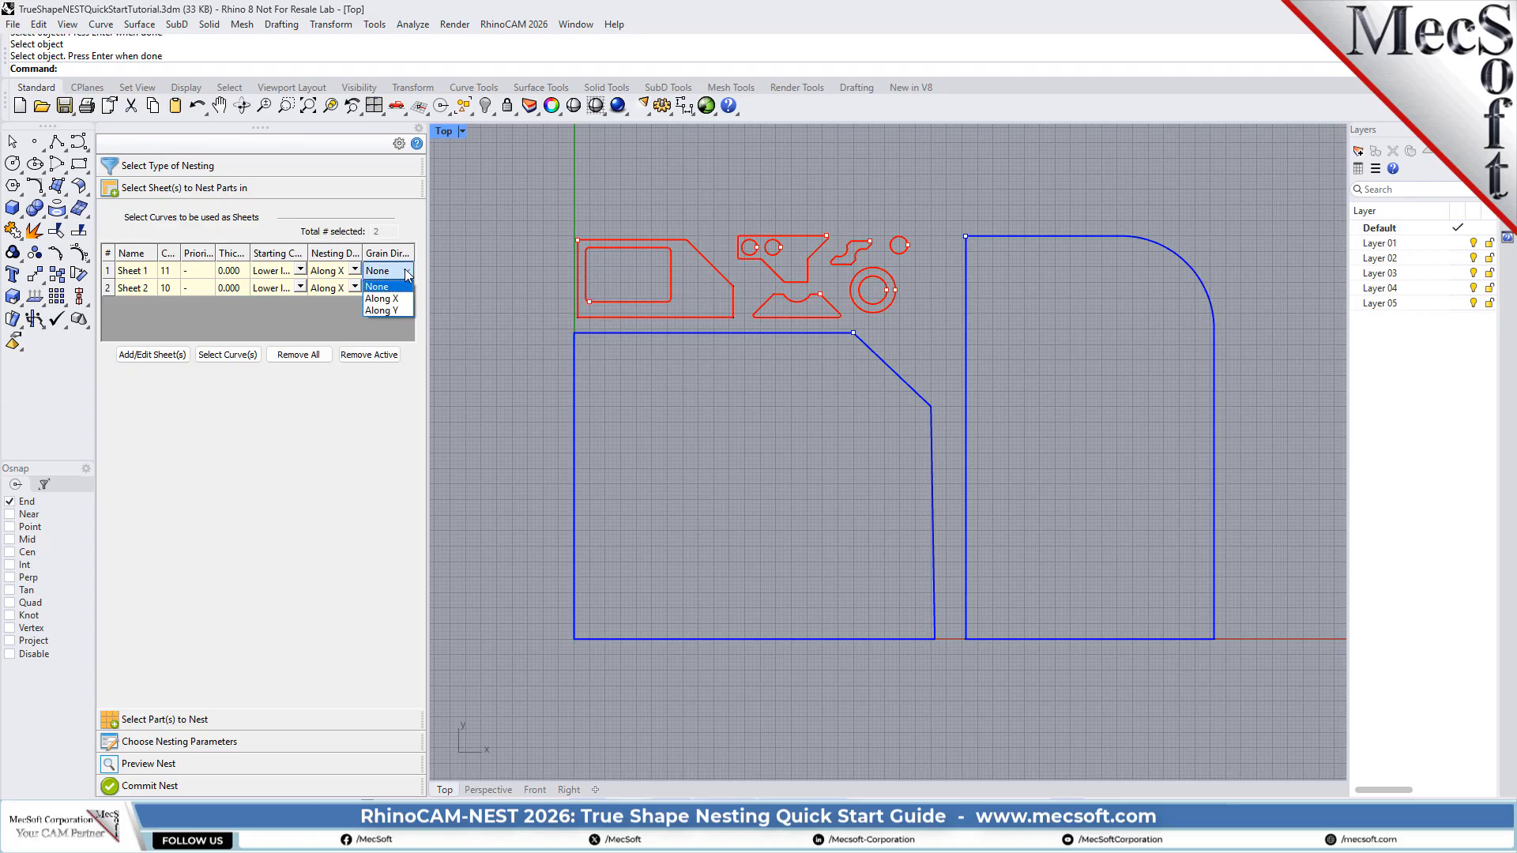
click(406, 292)
click(410, 288)
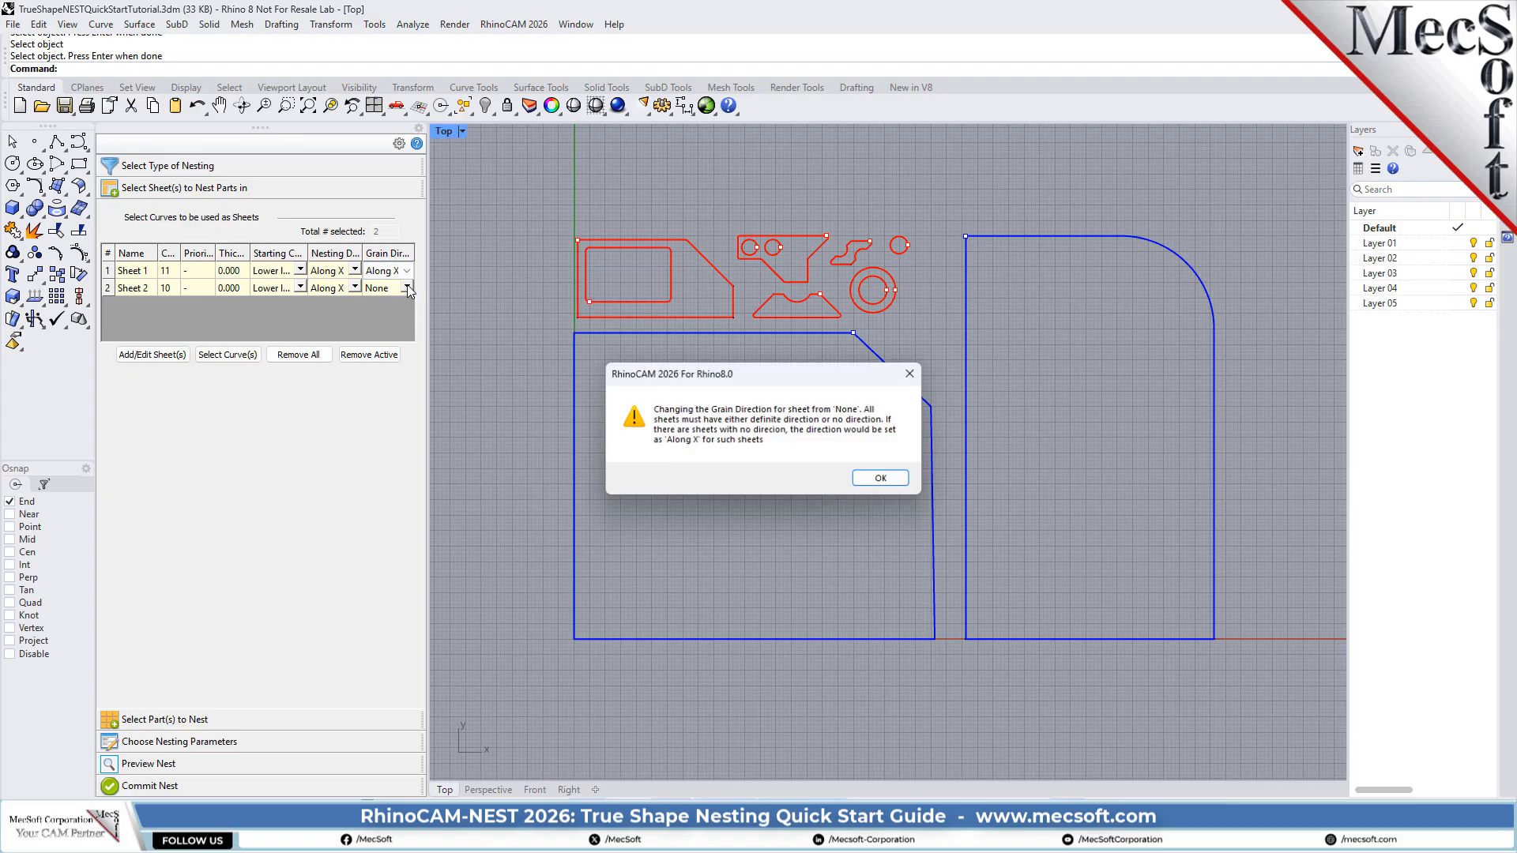
click(886, 481)
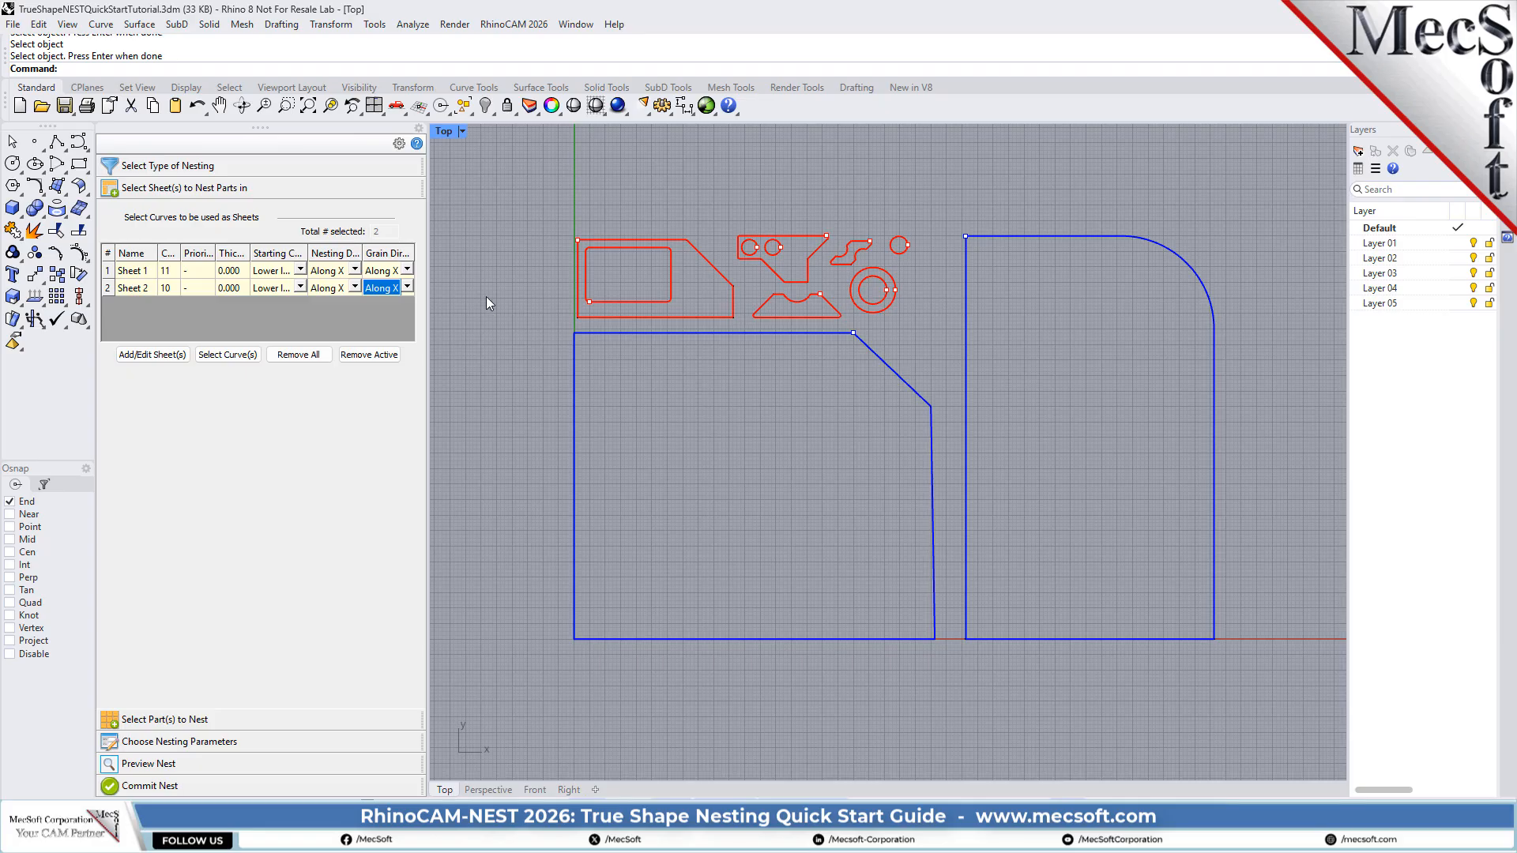
- Set the grain direction of Part 6 to Along Y and return to the nesting parameters
click(159, 721)
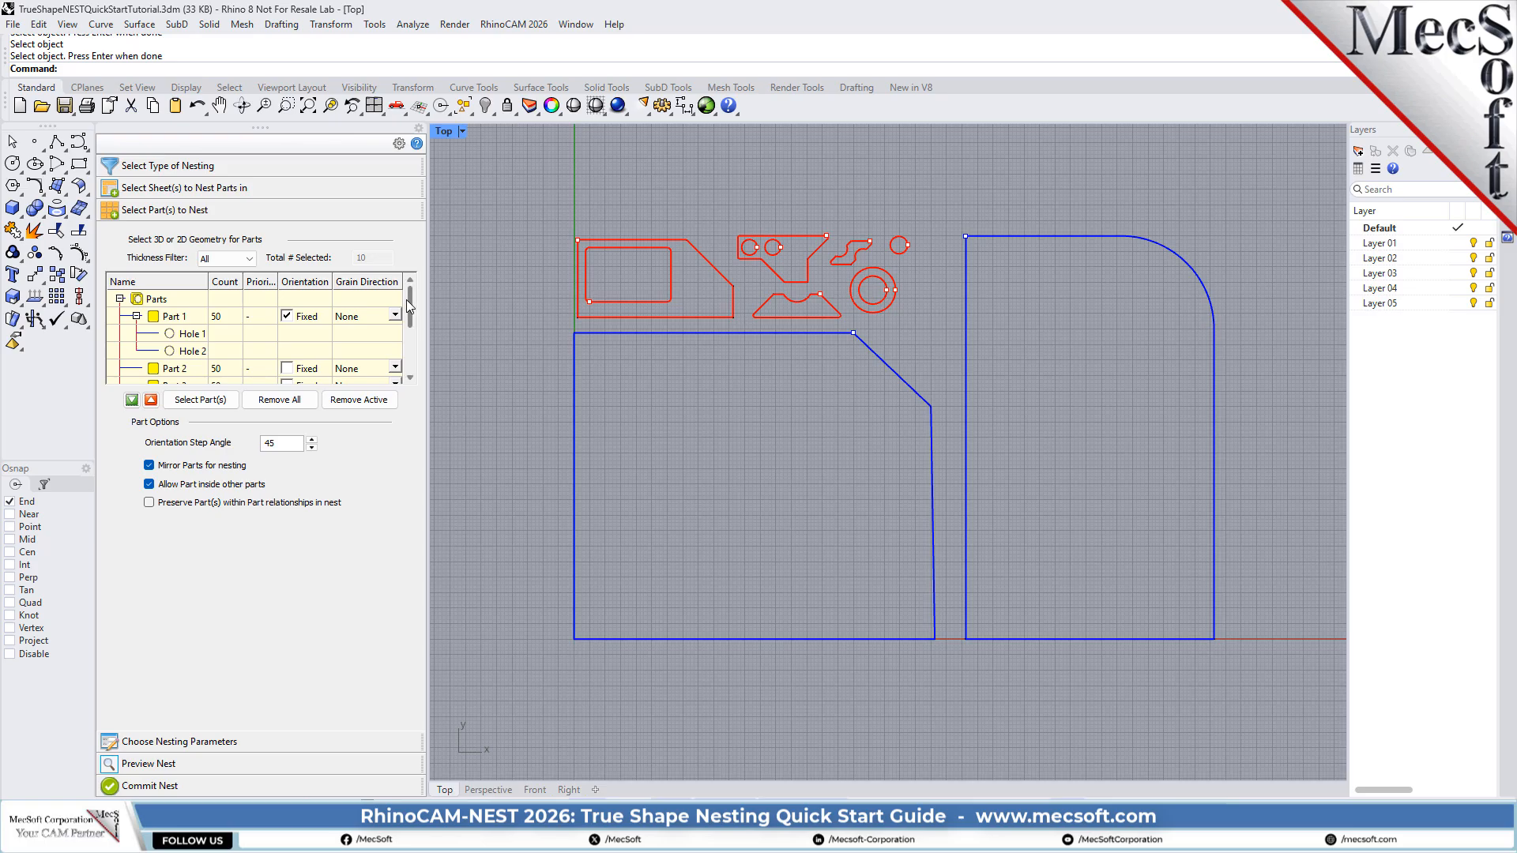
scroll(380, 339, down, 3)
click(381, 354)
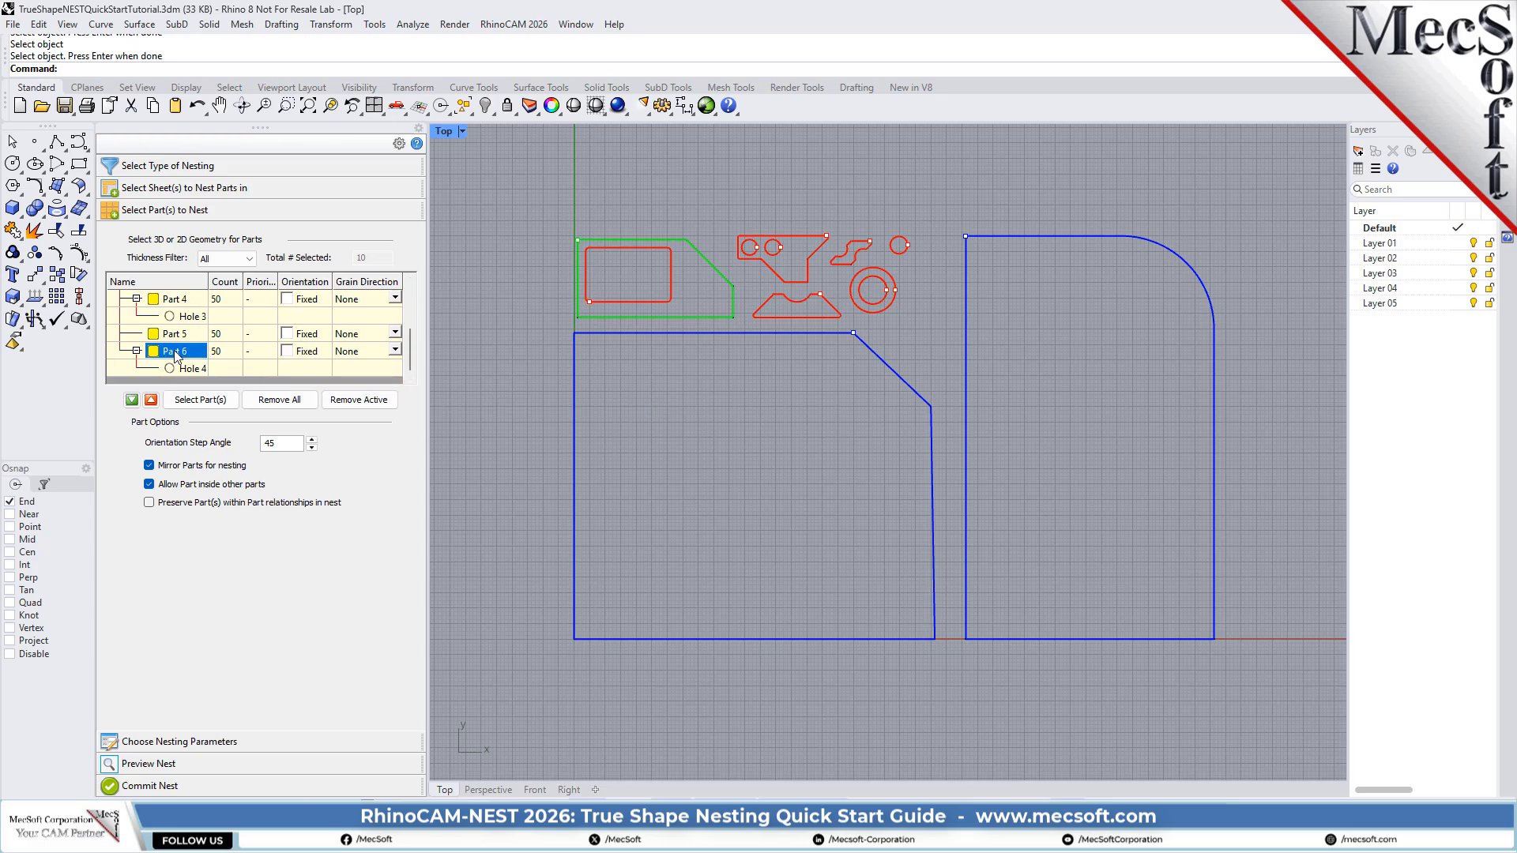
click(394, 350)
click(394, 350)
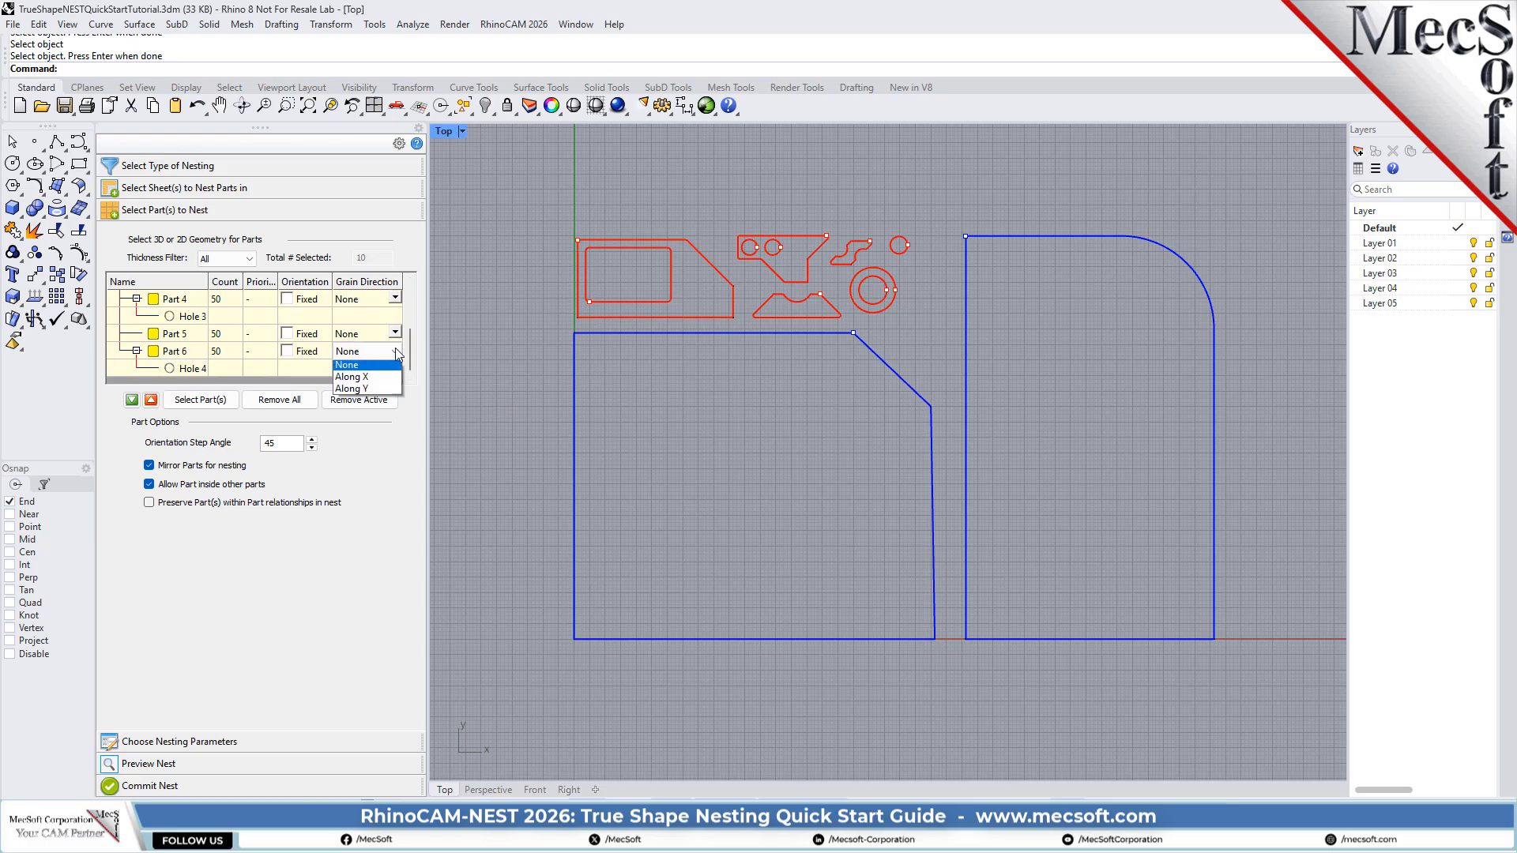
click(371, 390)
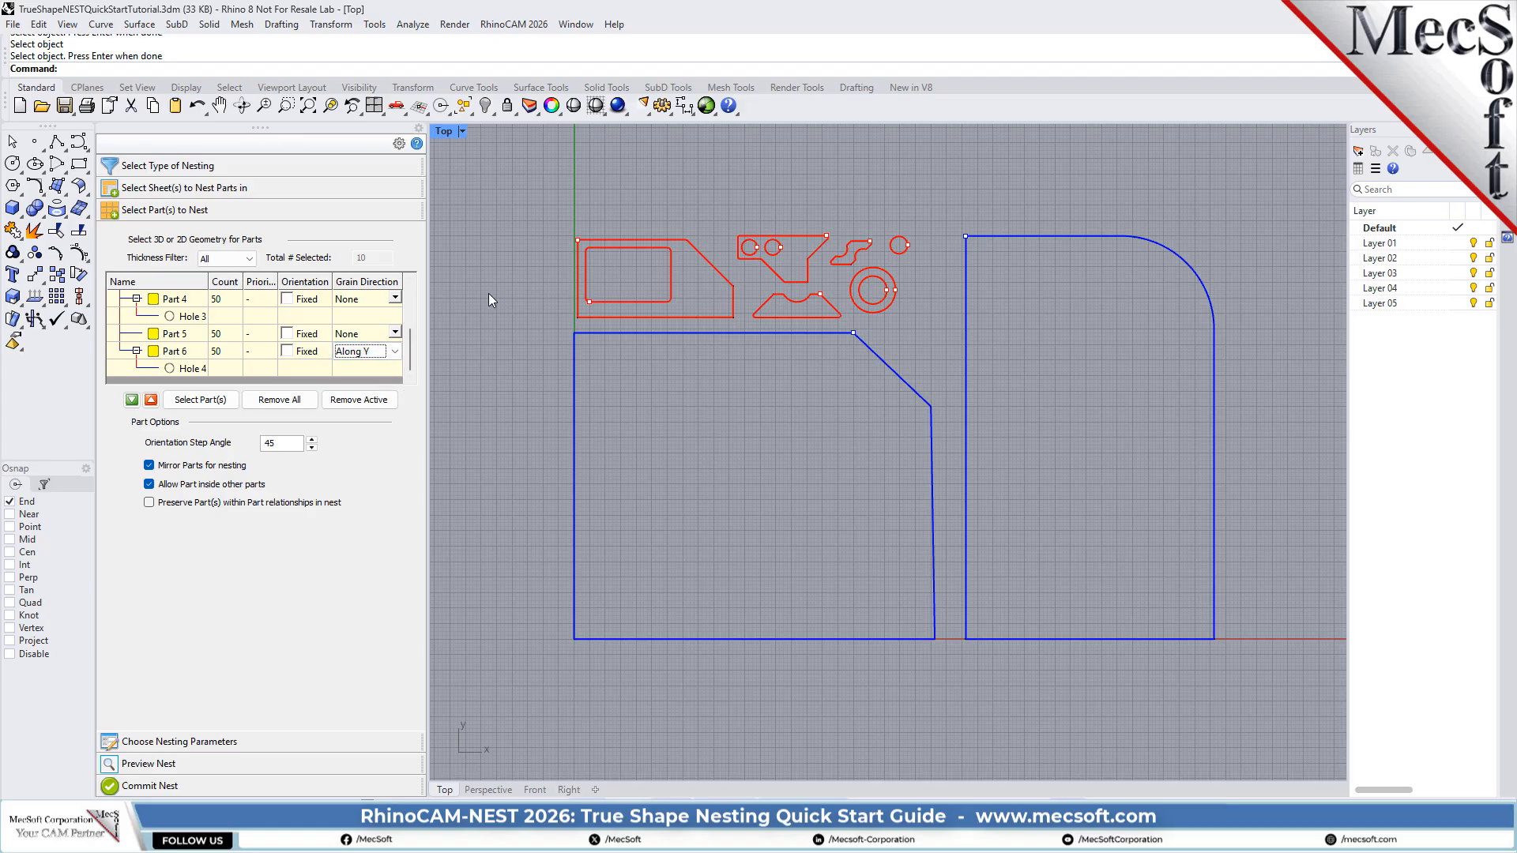
click(207, 740)
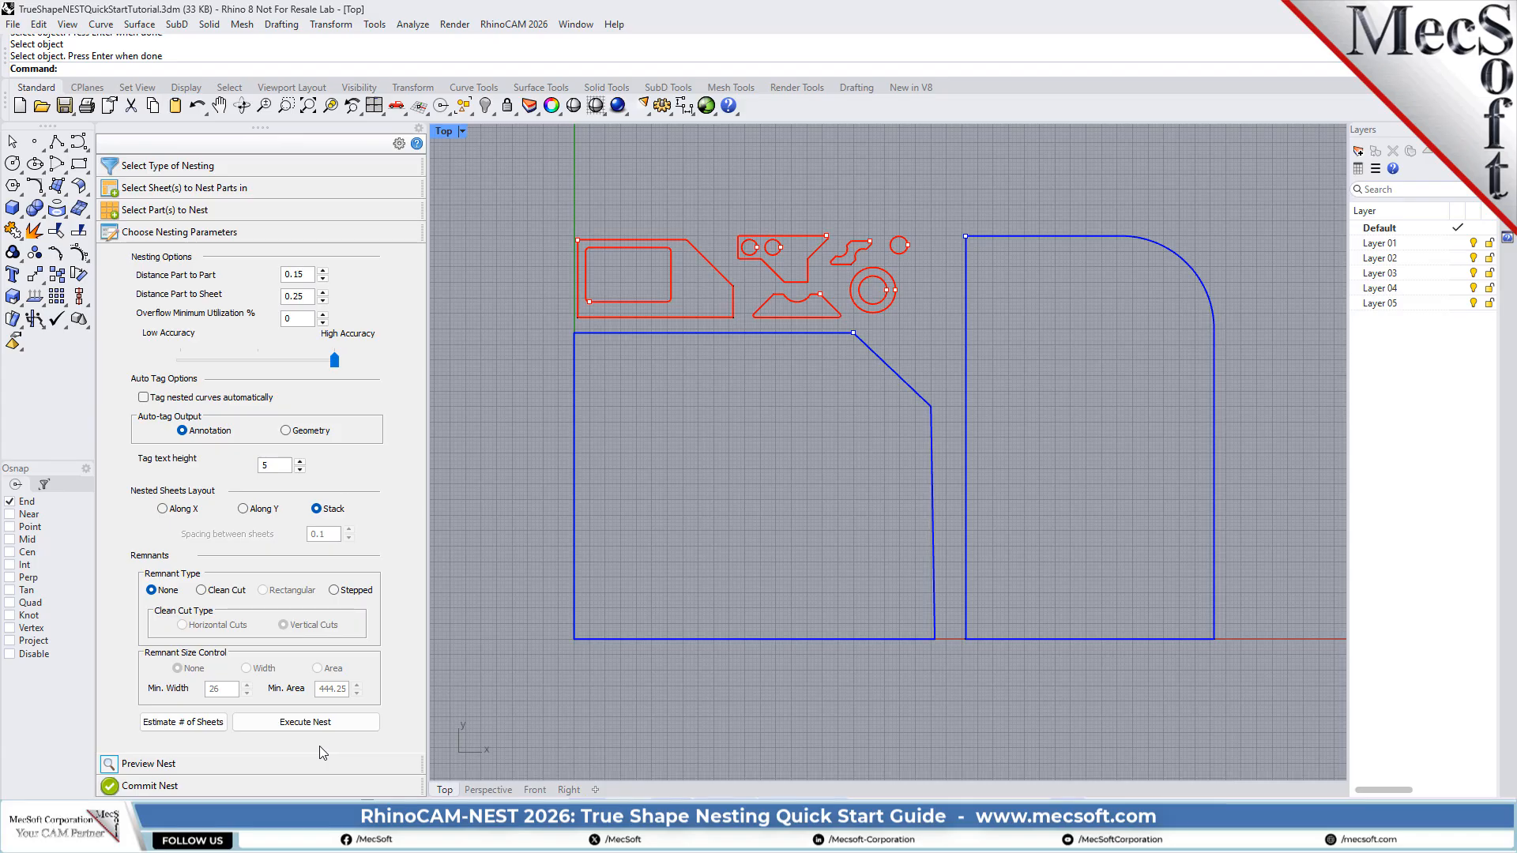
- Execute the nest again and review the previewed part layouts of the nested sheets from Sheet 1-2 through Sheet 1-8
click(305, 722)
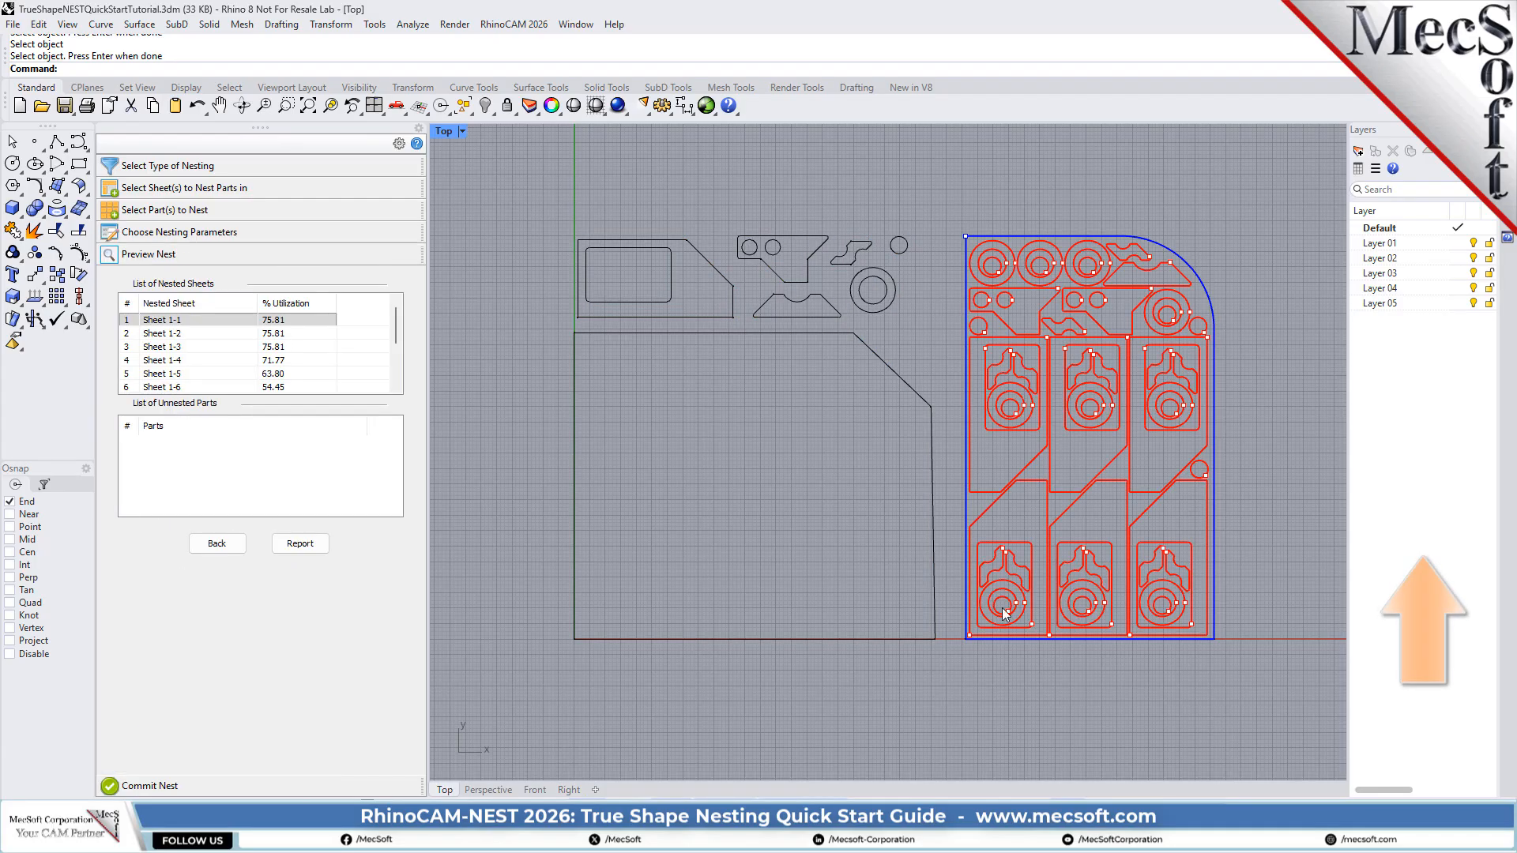
click(274, 334)
click(261, 350)
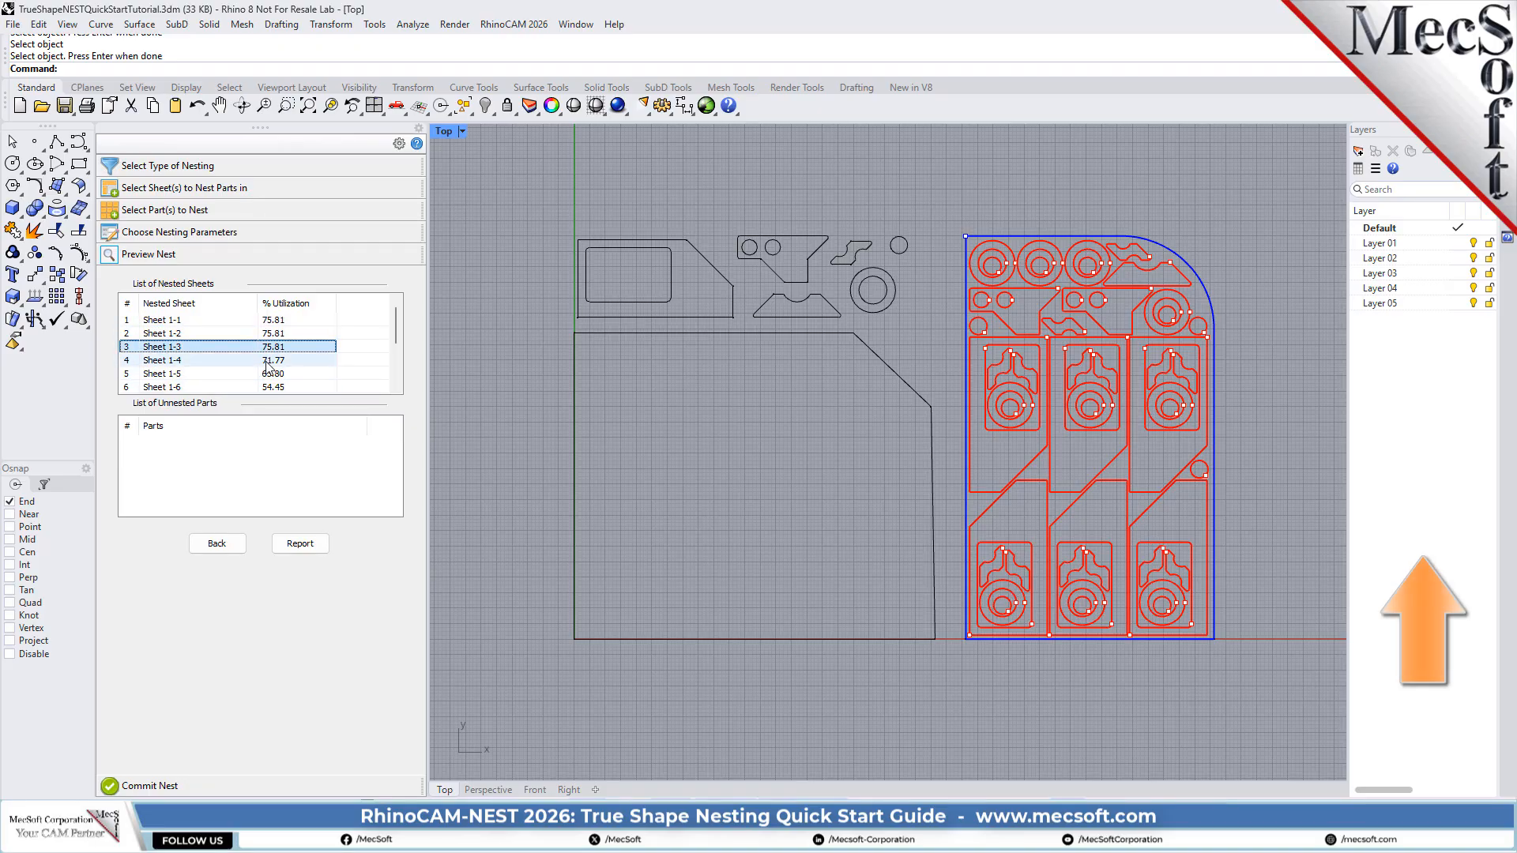
click(264, 362)
click(266, 376)
click(270, 387)
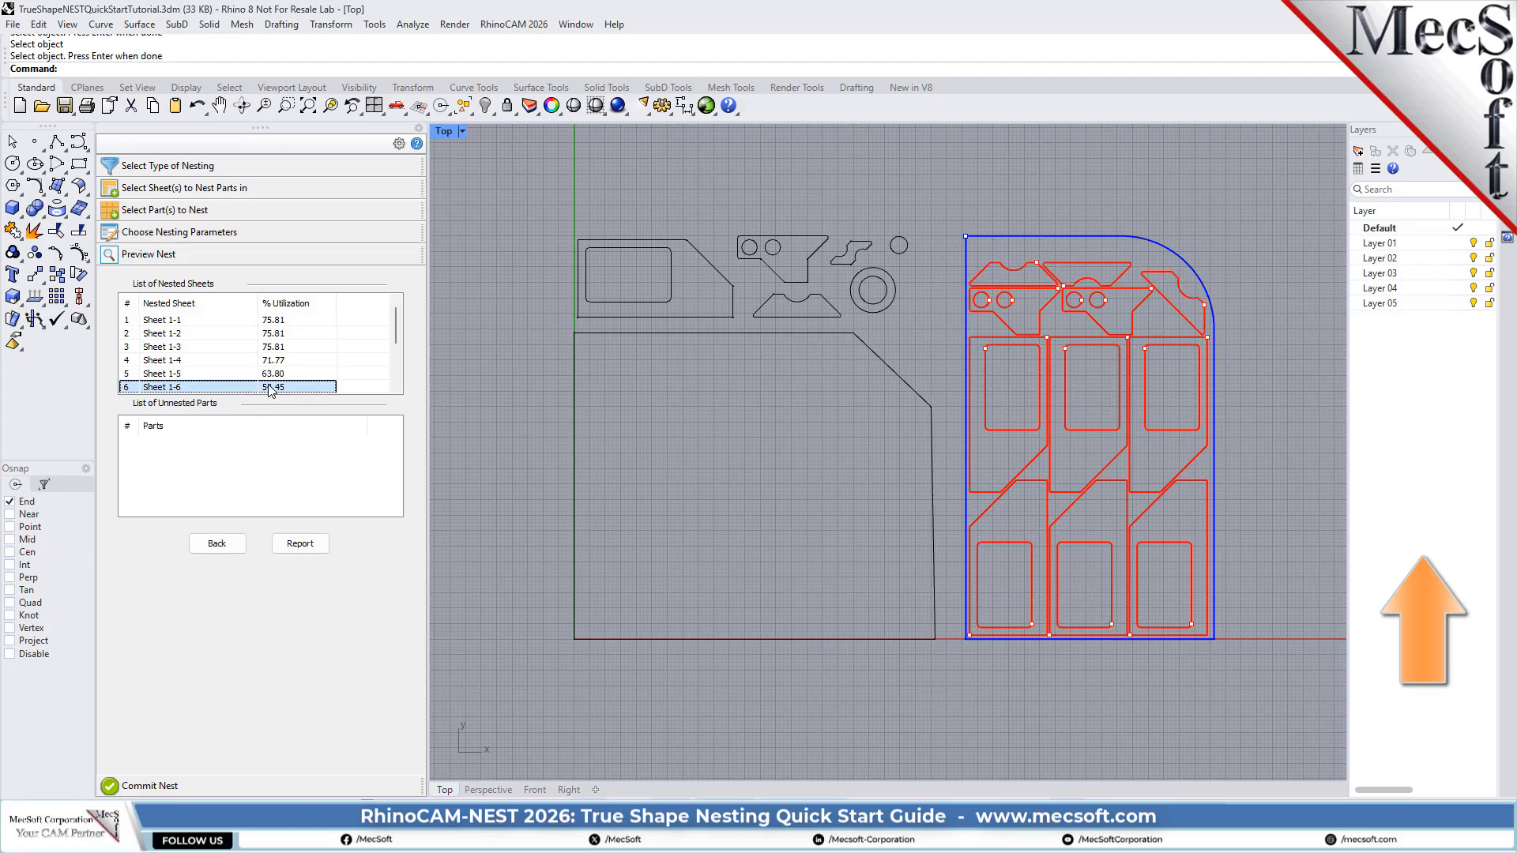
scroll(280, 368, down, 2)
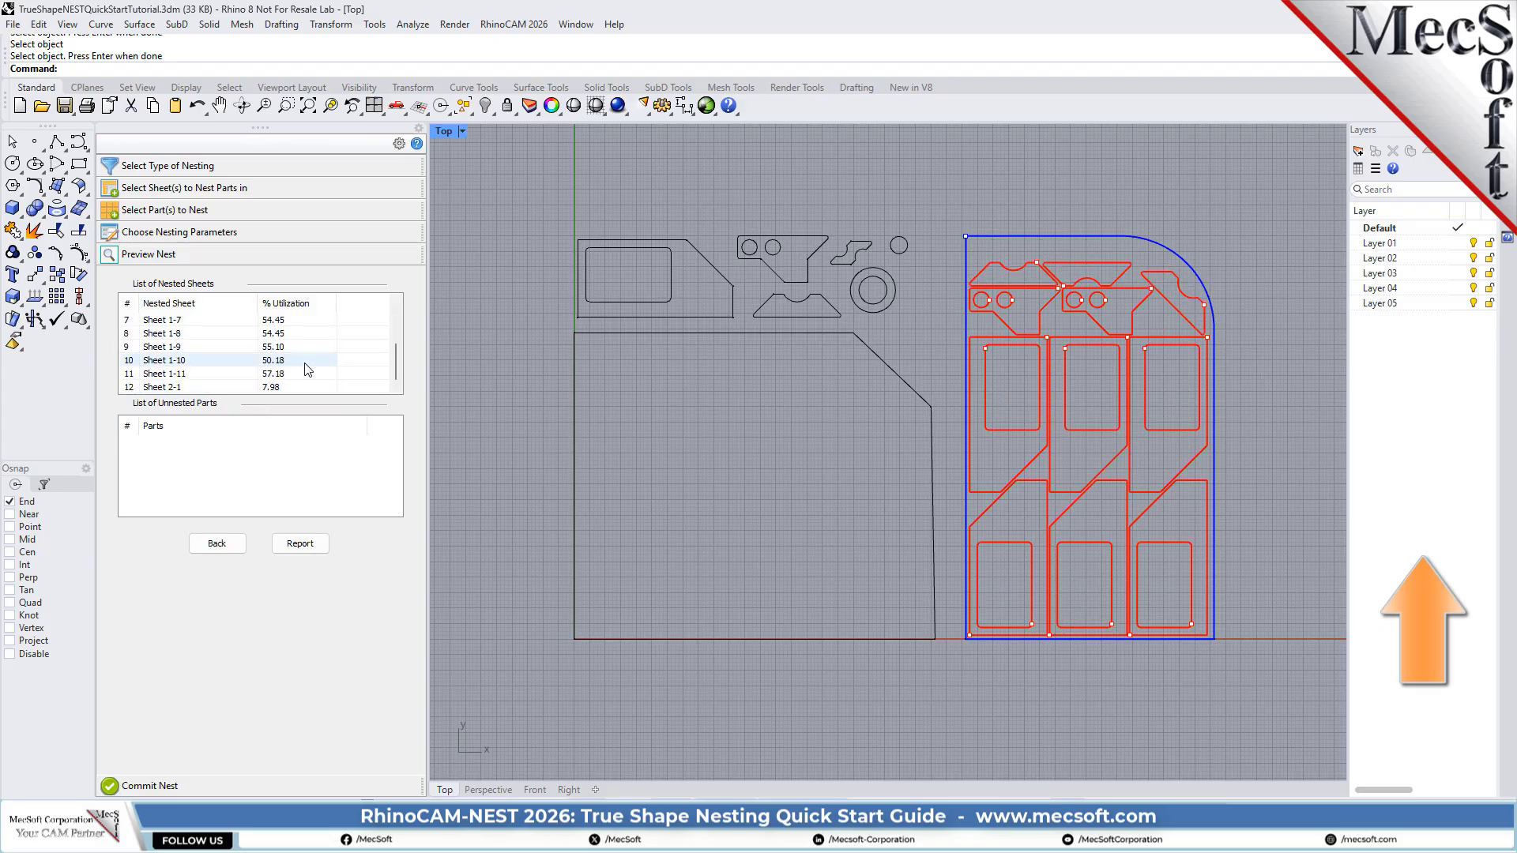
click(281, 320)
click(278, 333)
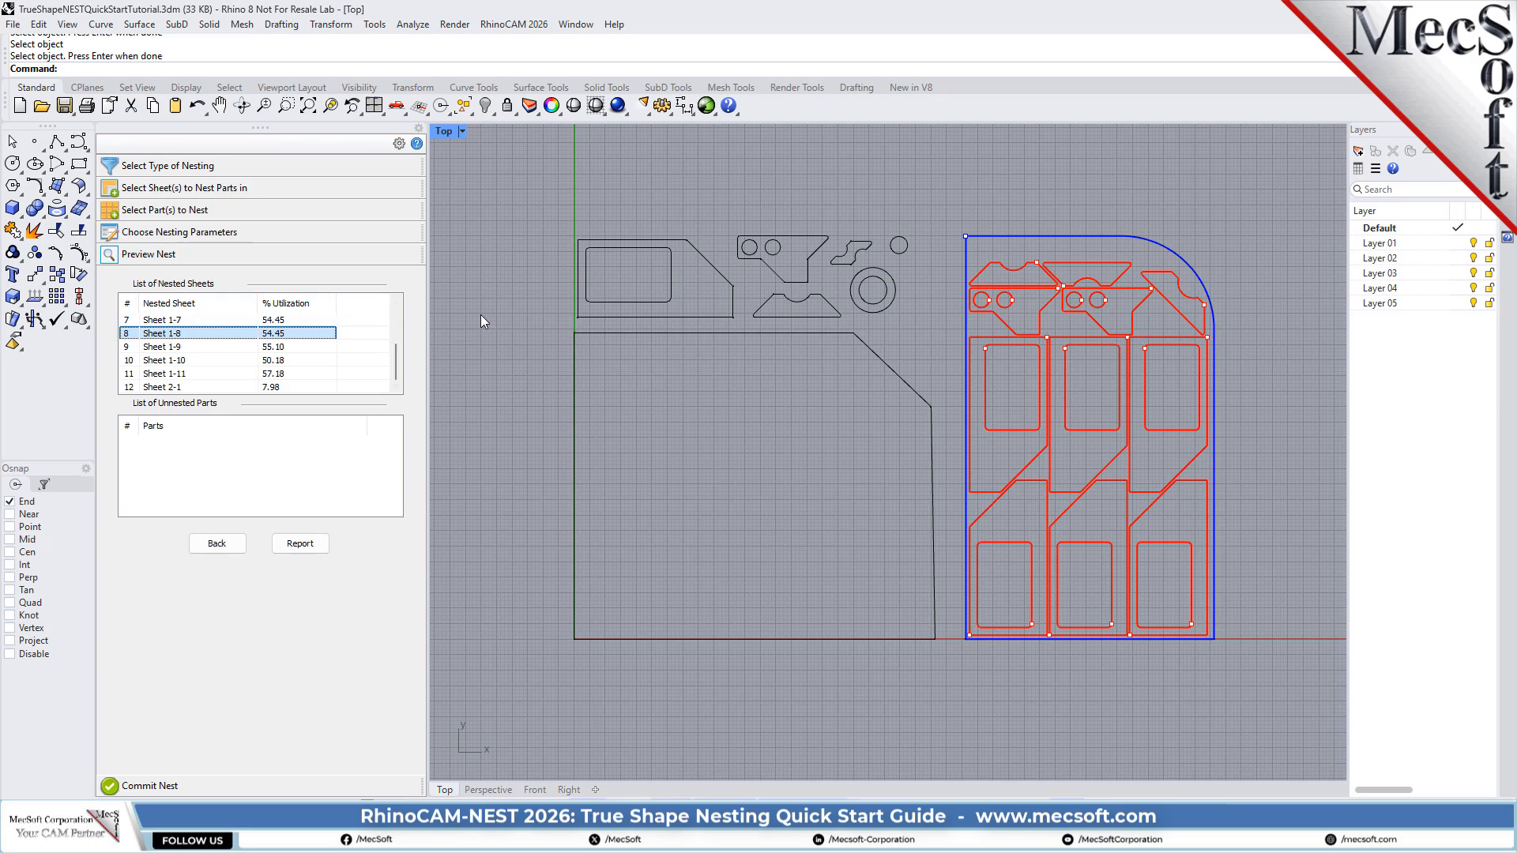
- Commit the nest with a separate layer for each nested sheet and look through the new sheet layers
click(150, 786)
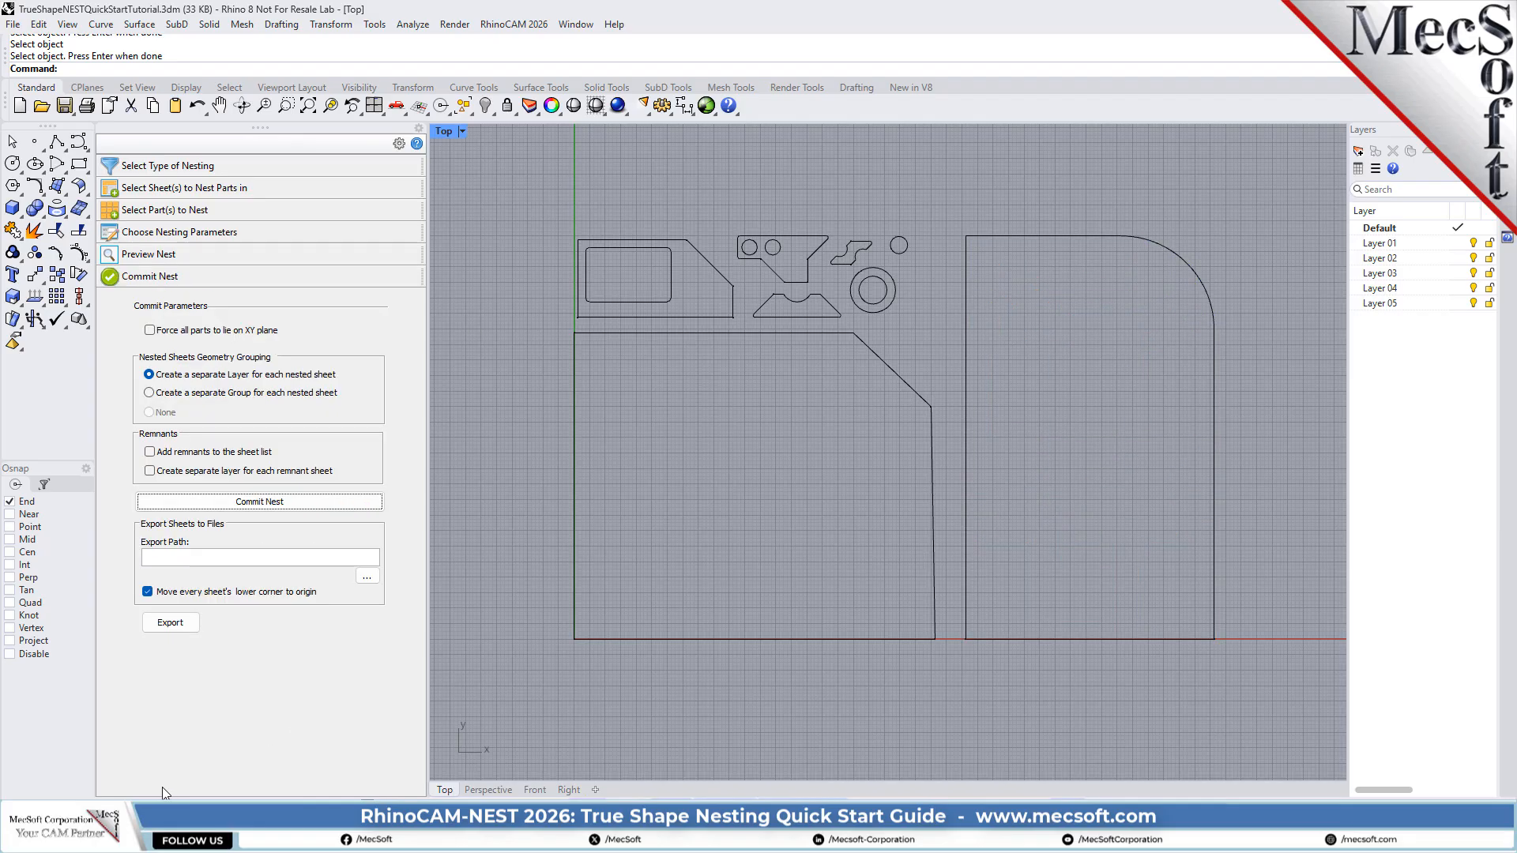
click(270, 506)
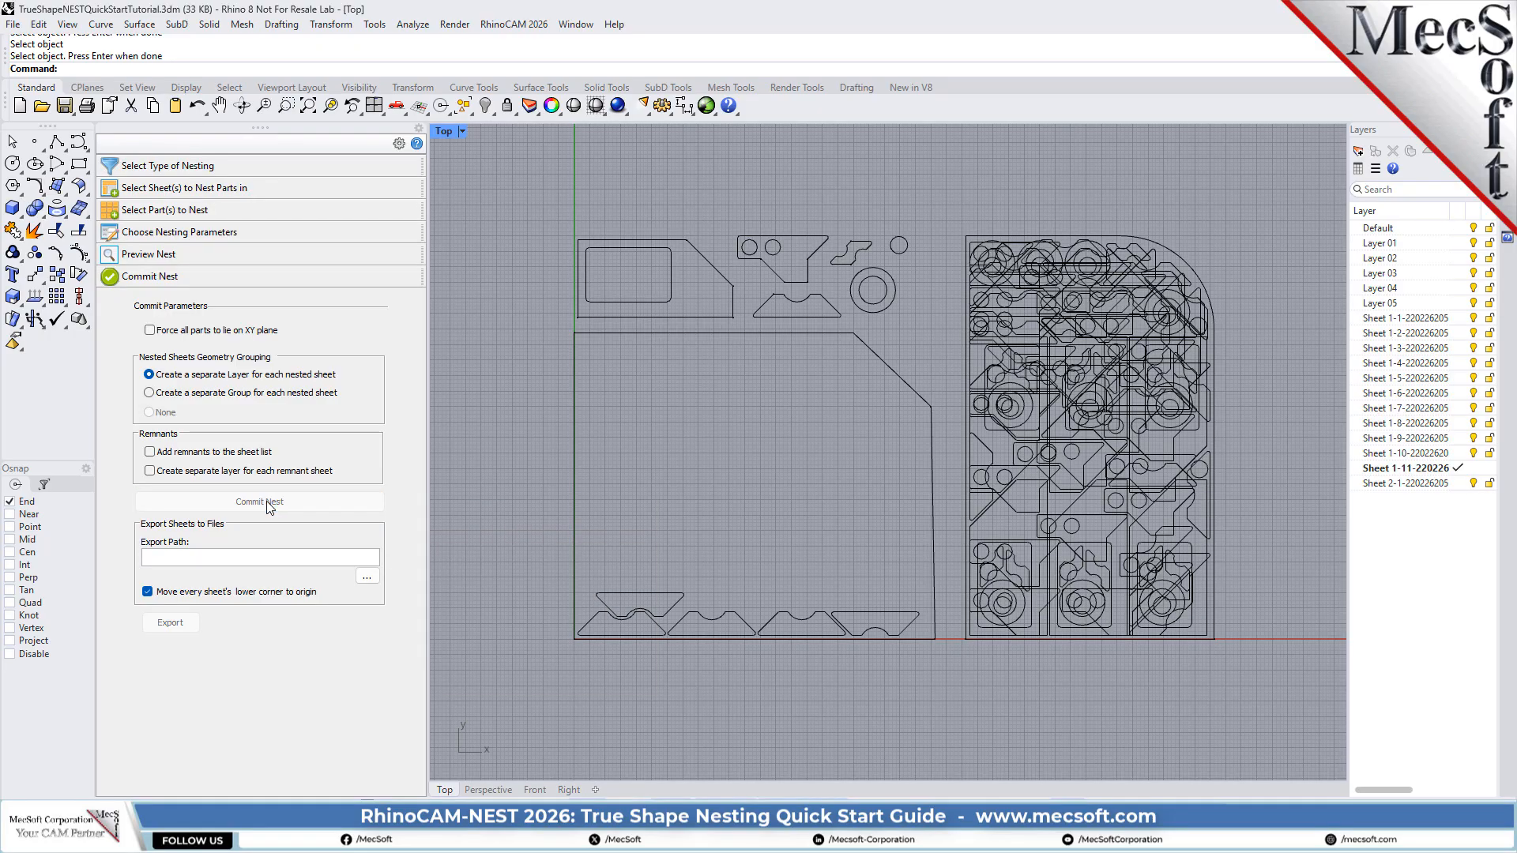
click(1428, 321)
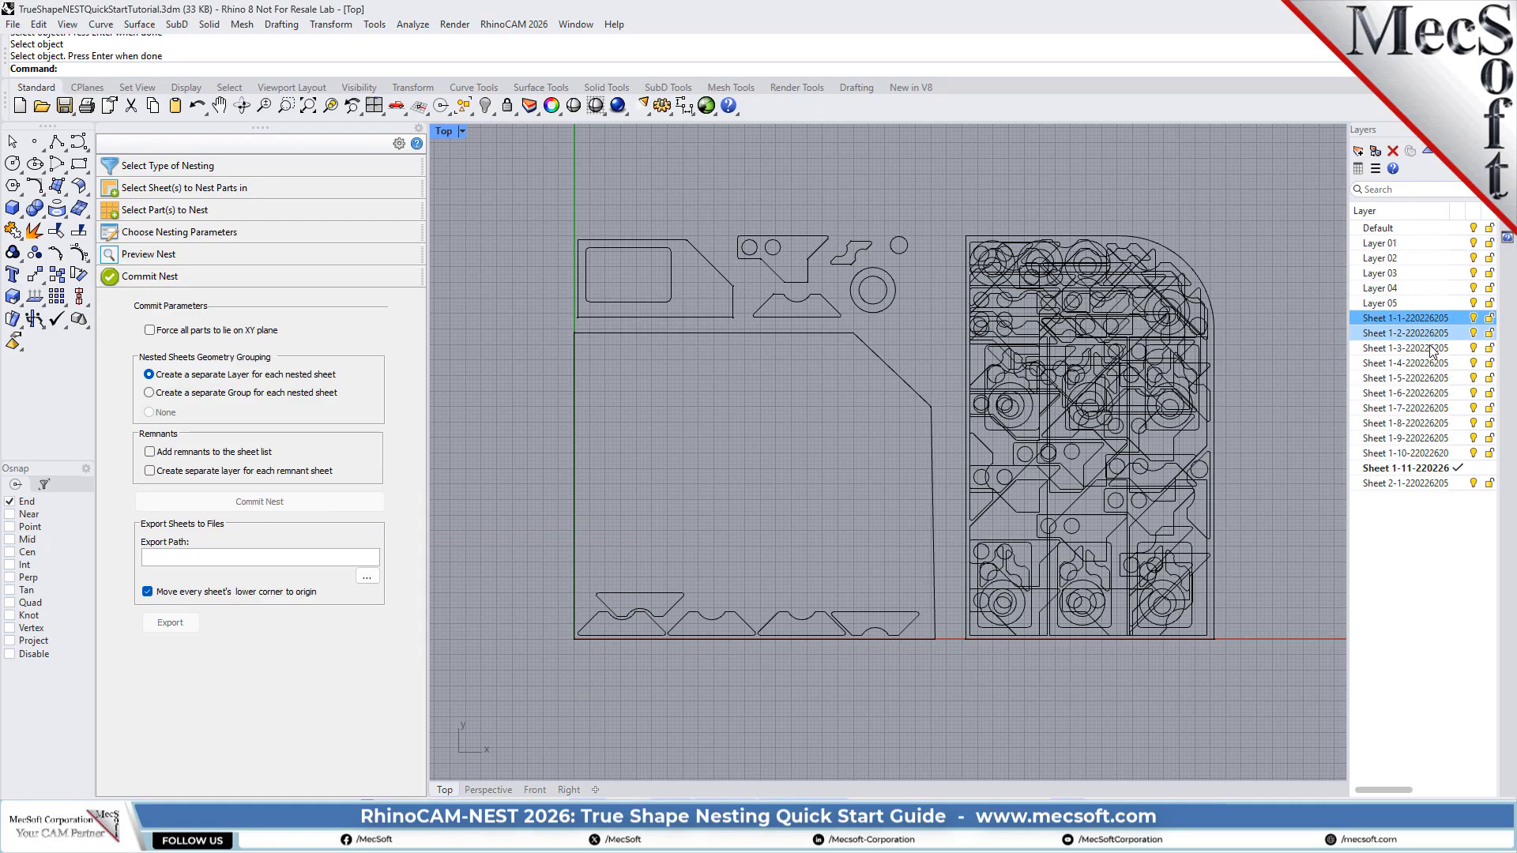
click(1429, 350)
click(1428, 364)
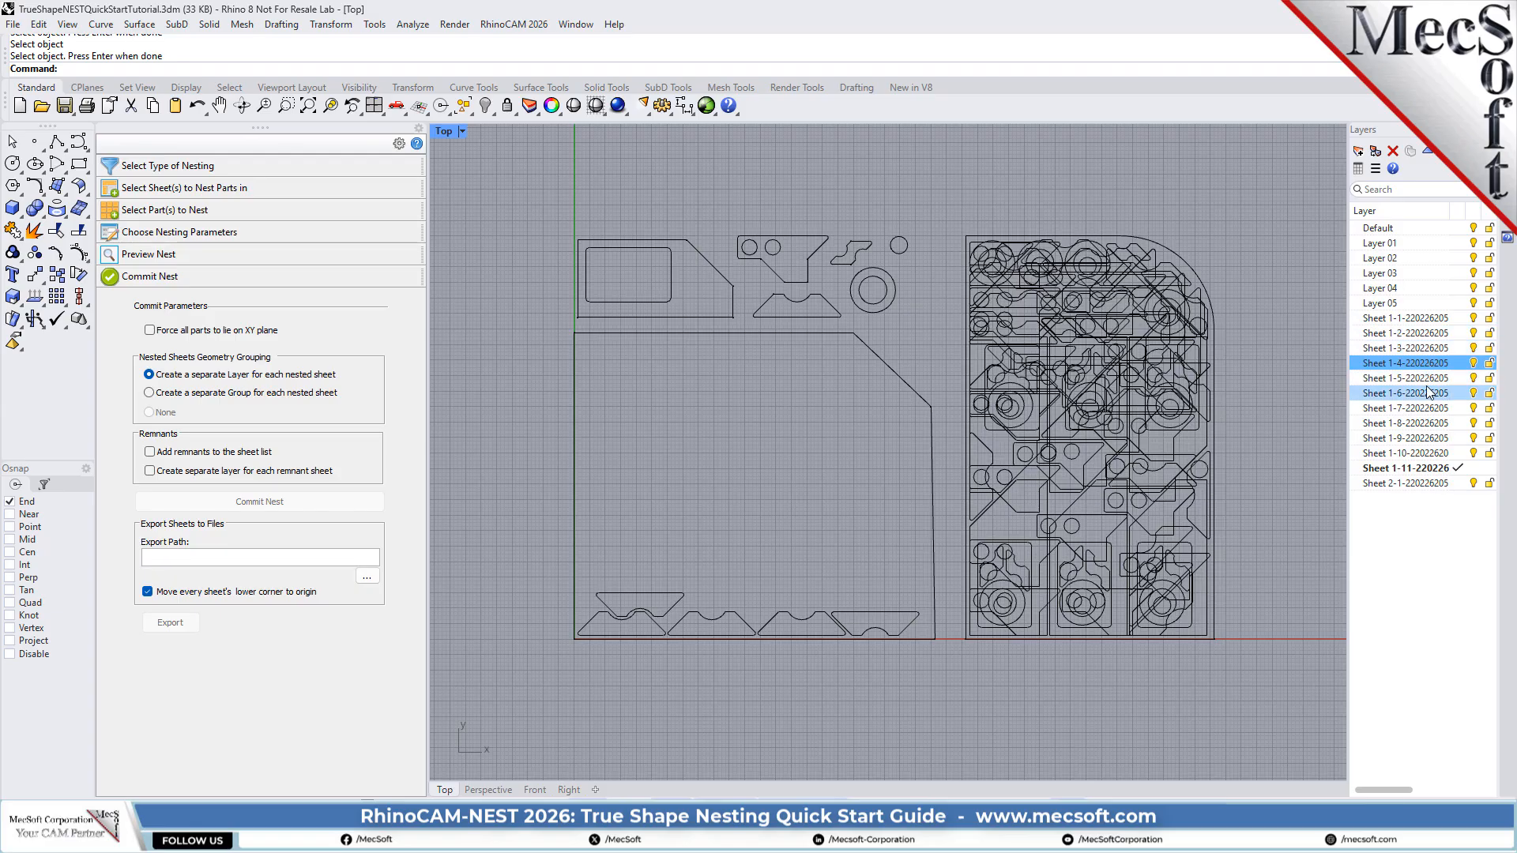
click(1429, 393)
click(1432, 408)
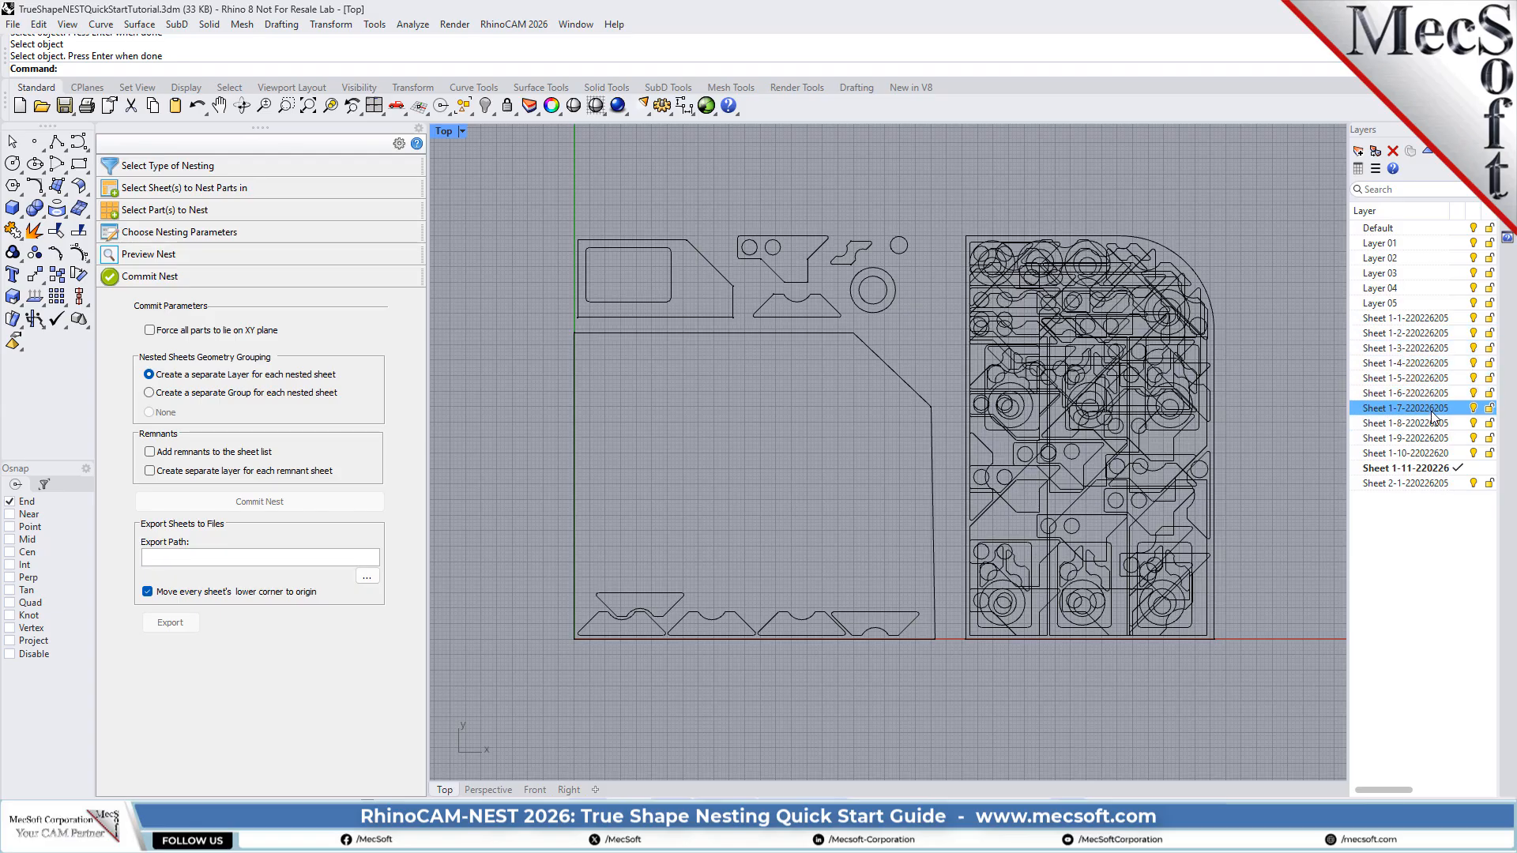
- Hide the layers of nested Sheets 1-2 through 1-10 and the layer of Sheet 2-1
click(1442, 333)
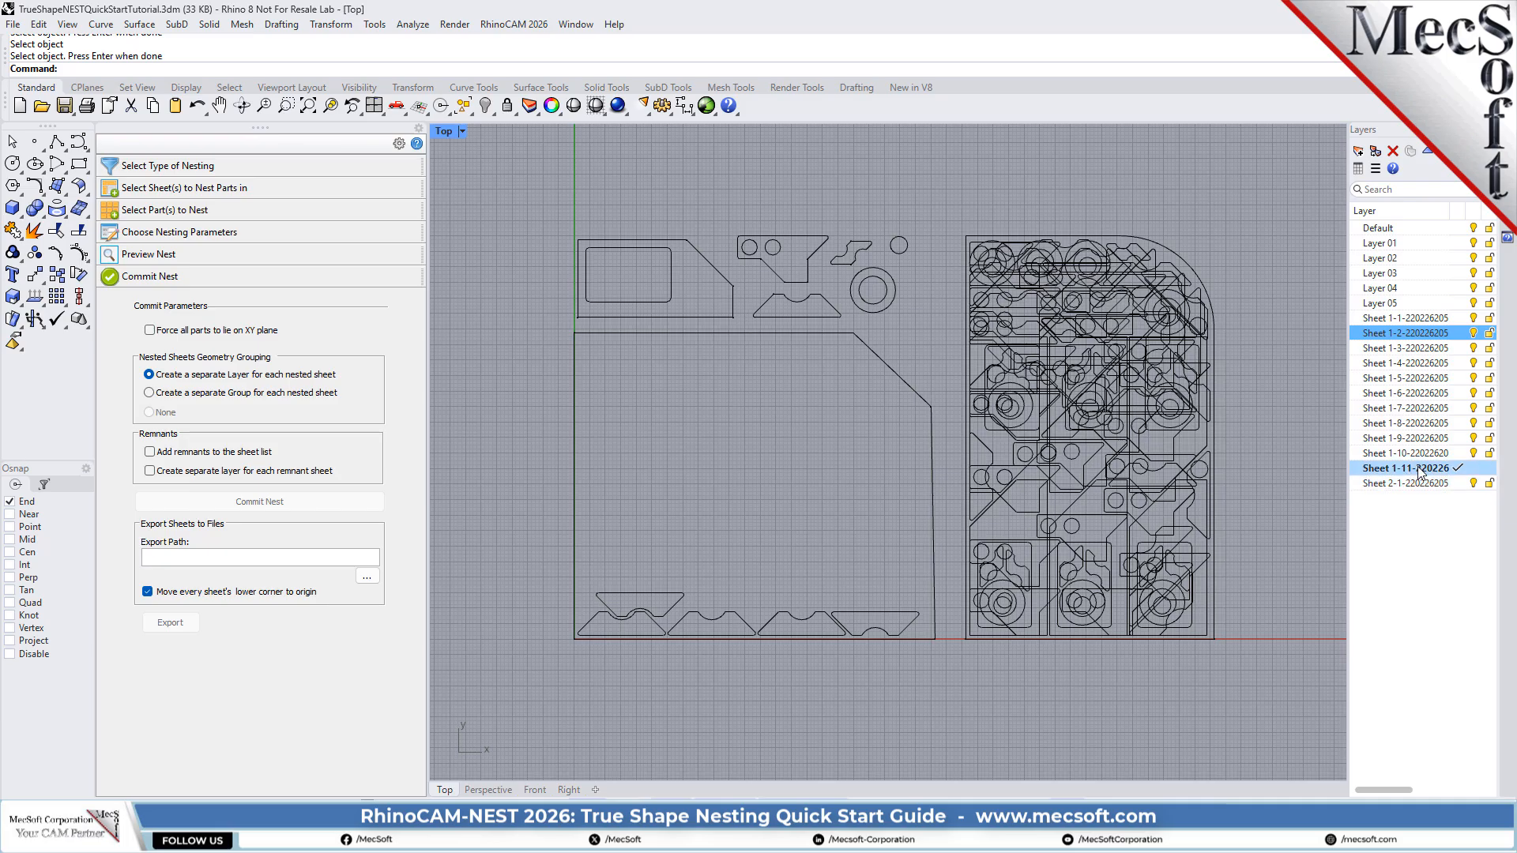
shift+click(1439, 453)
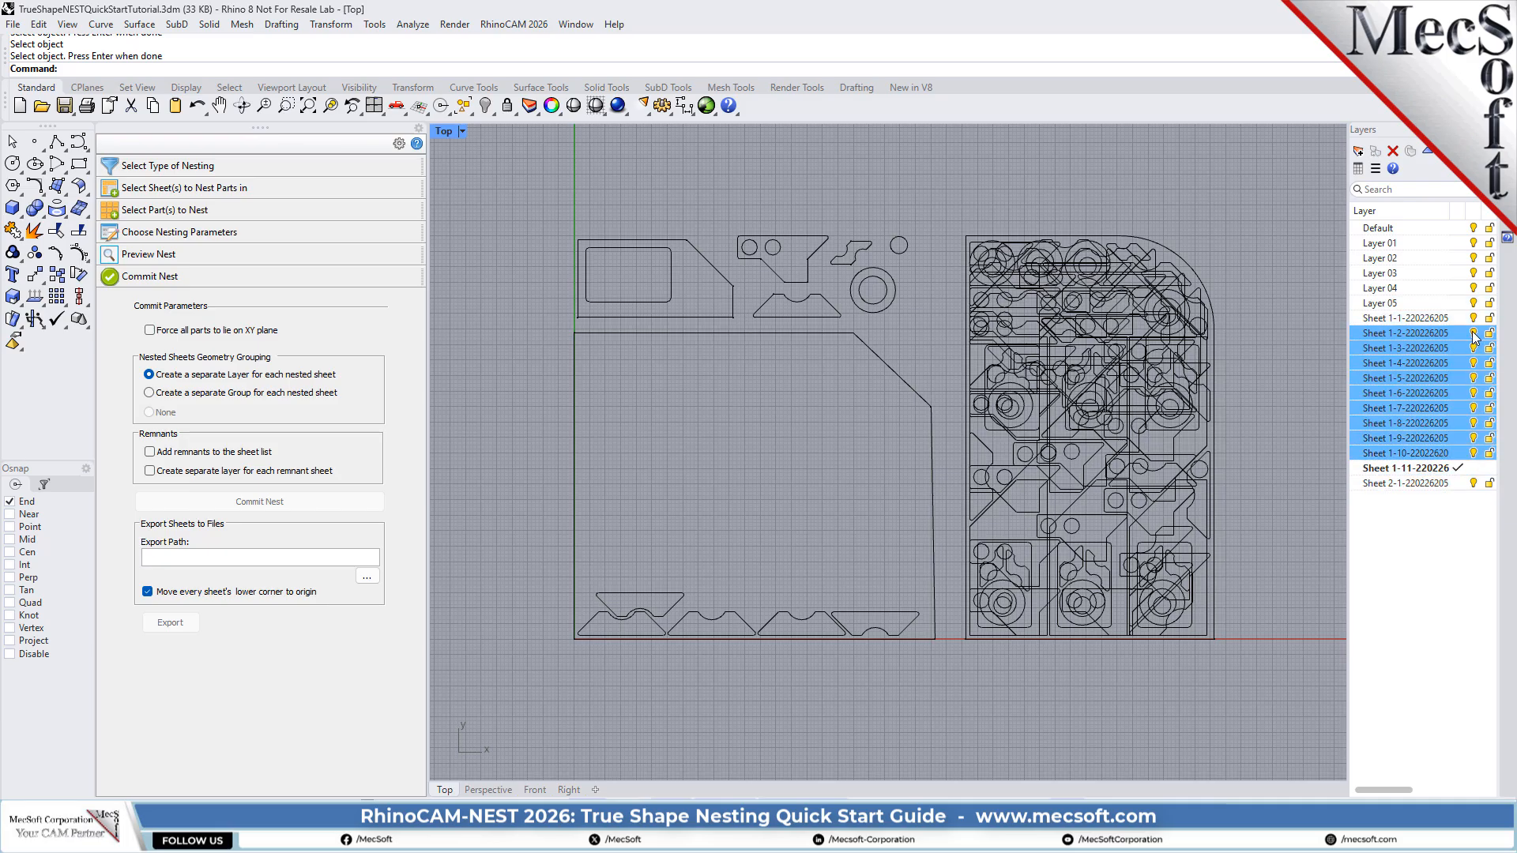
click(1471, 332)
click(1457, 484)
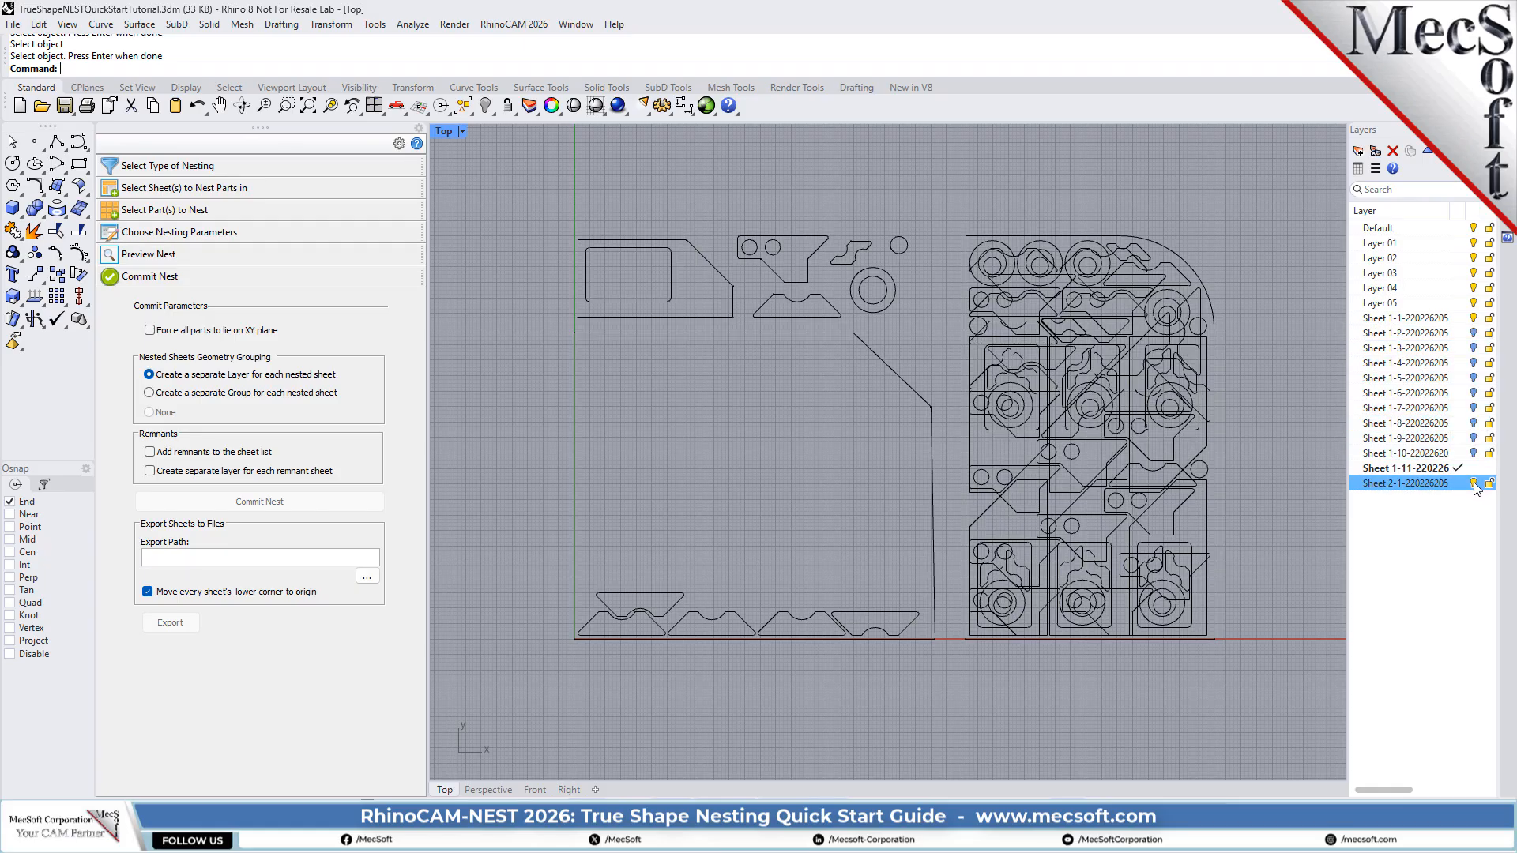
click(1474, 483)
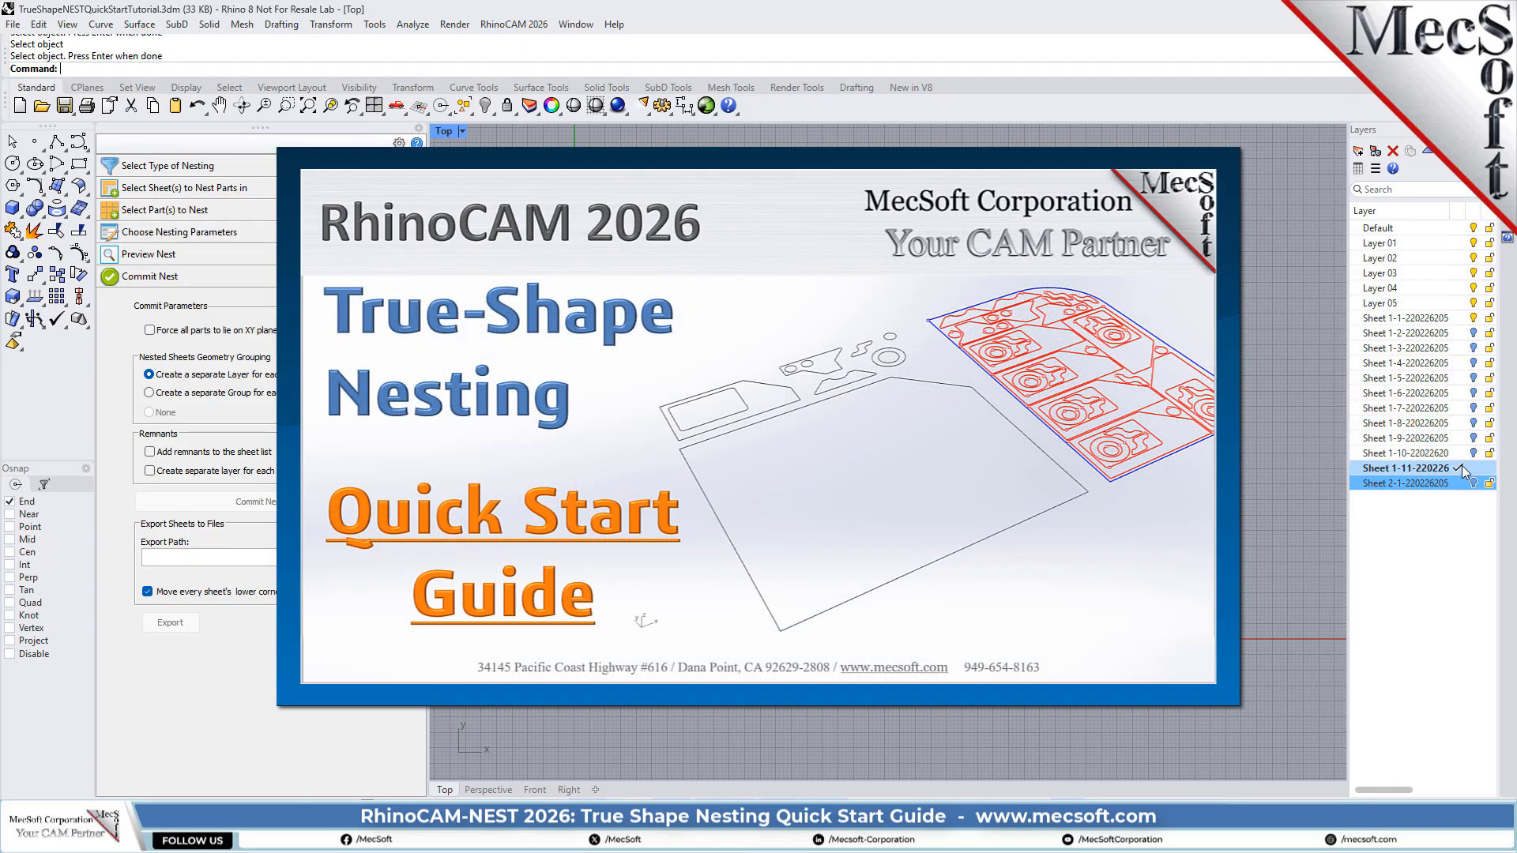